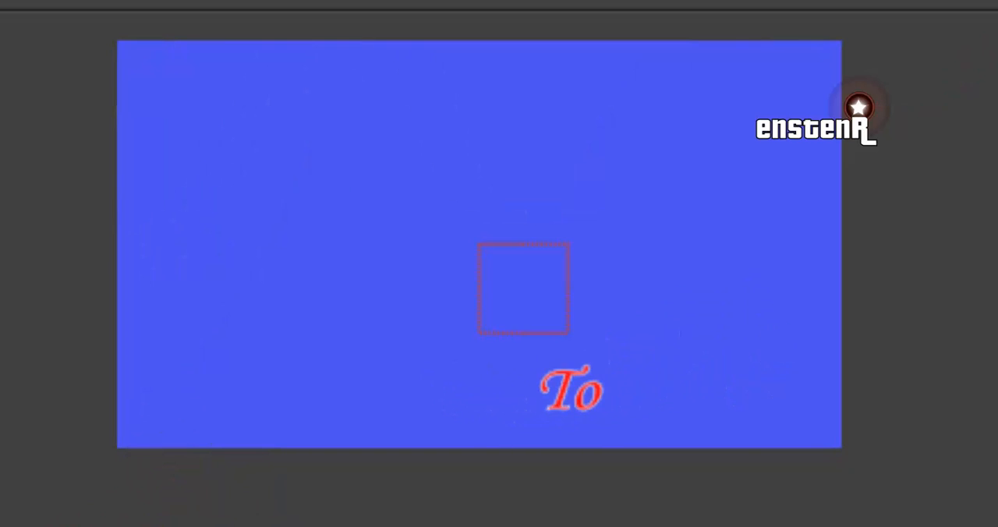
drag(735, 483, 800, 474)
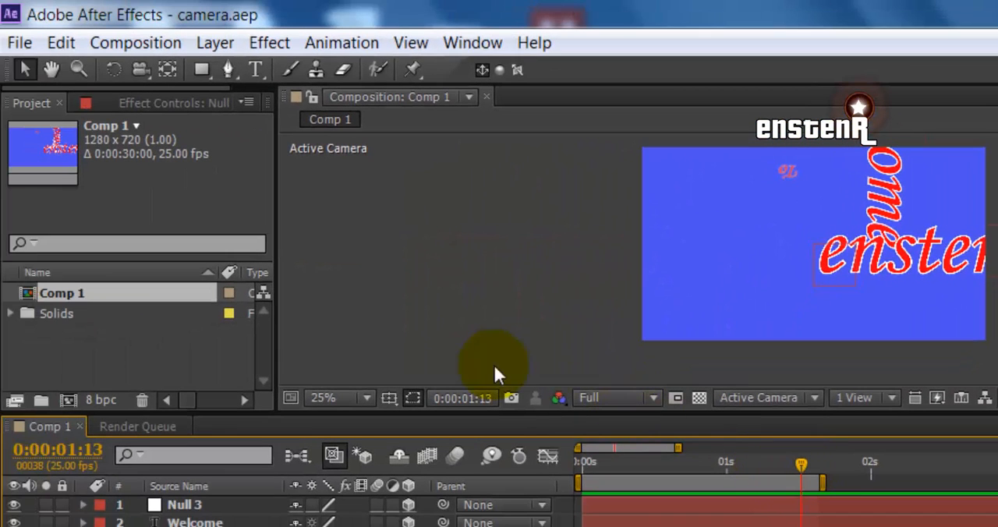
Start a new, empty project in place of the open camera.aep
click(23, 45)
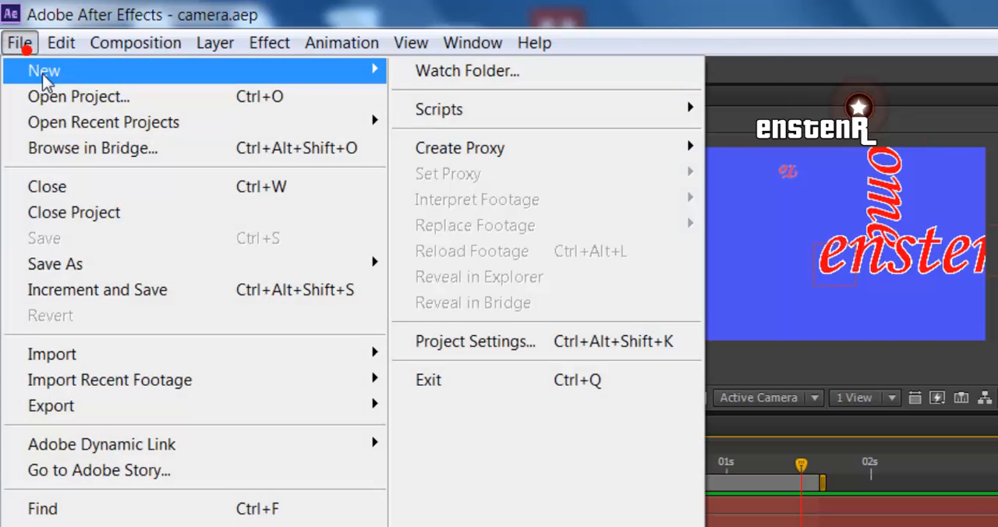
mouse_move(31, 75)
click(429, 71)
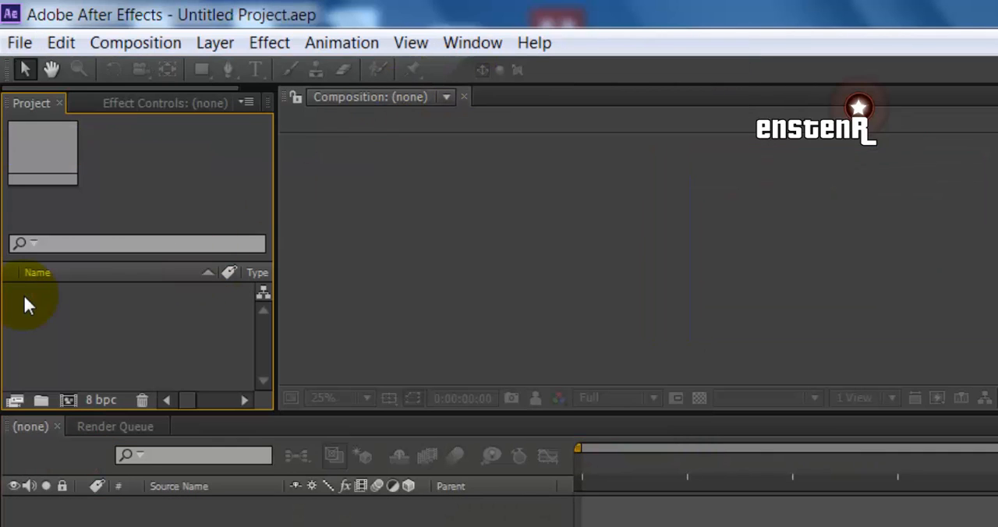
Create a composition named CameraTool with the HDV/HDTV 720 25 preset and a duration of 0:00:20:00
key(ctrl+n)
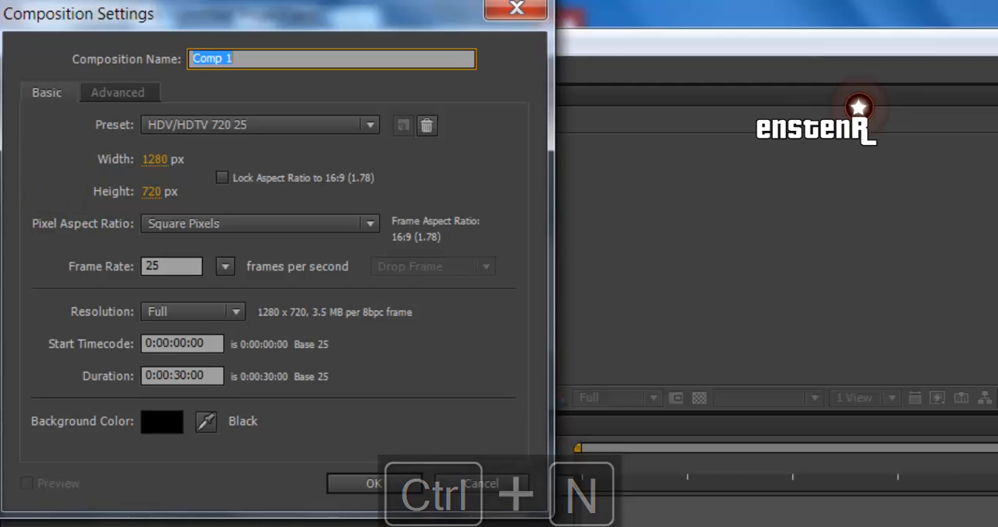
text(CameraTool)
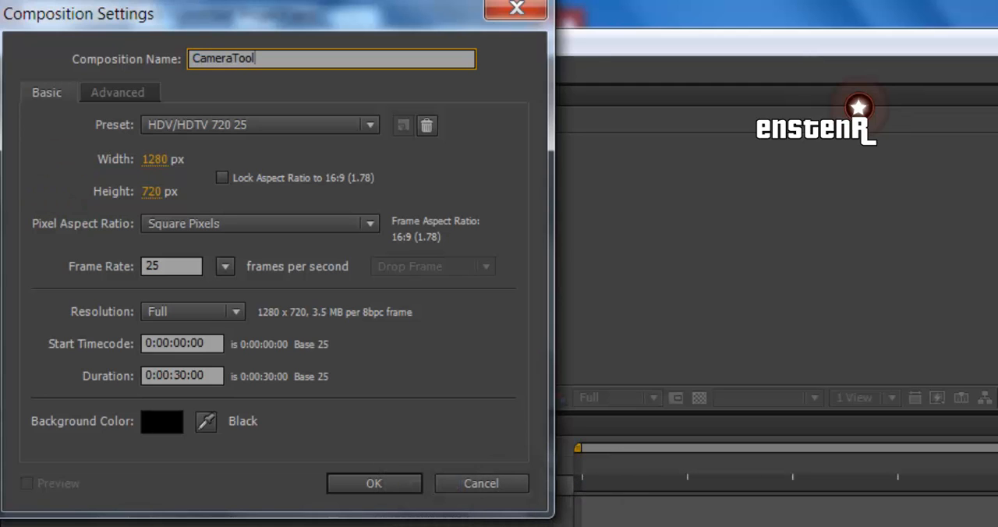
click(256, 126)
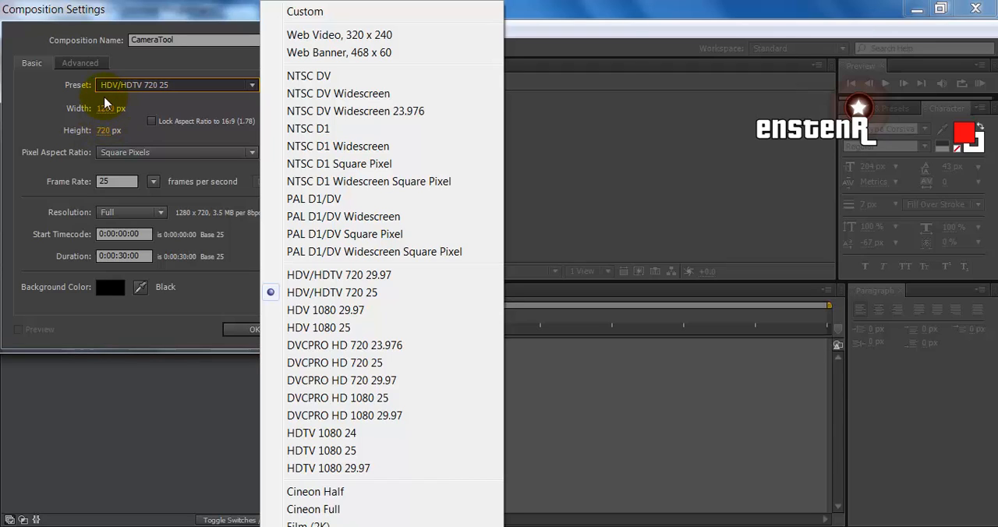
click(122, 255)
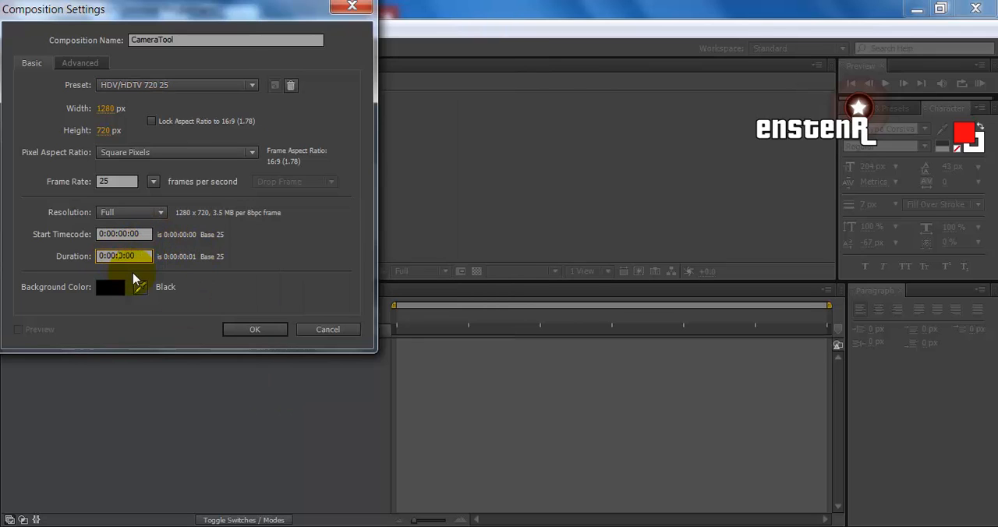
text(2000)
click(246, 330)
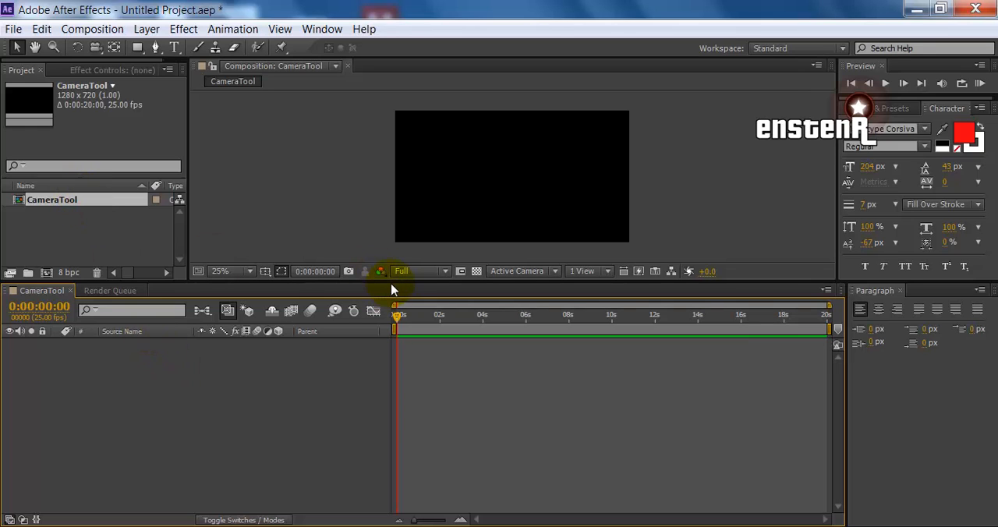
Enlarge the composition viewer, then add a text layer reading "welcome" and shift it toward the upper part of the frame
drag(394, 282, 398, 326)
right_click(216, 452)
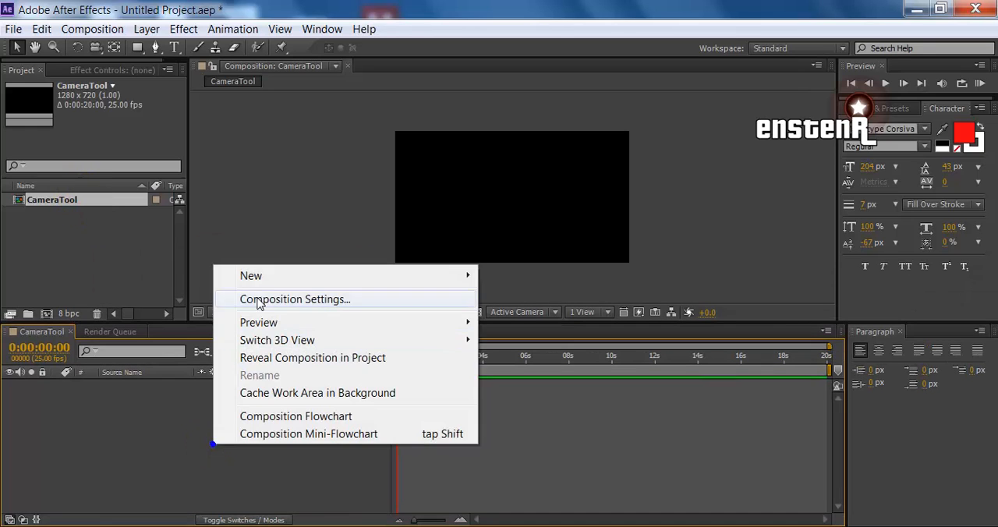
click(257, 275)
click(527, 301)
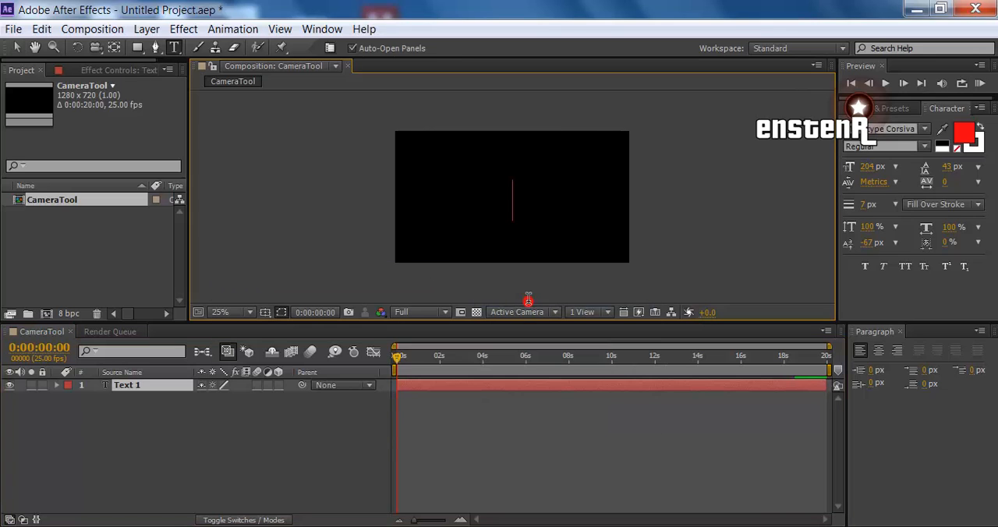
text(welcome)
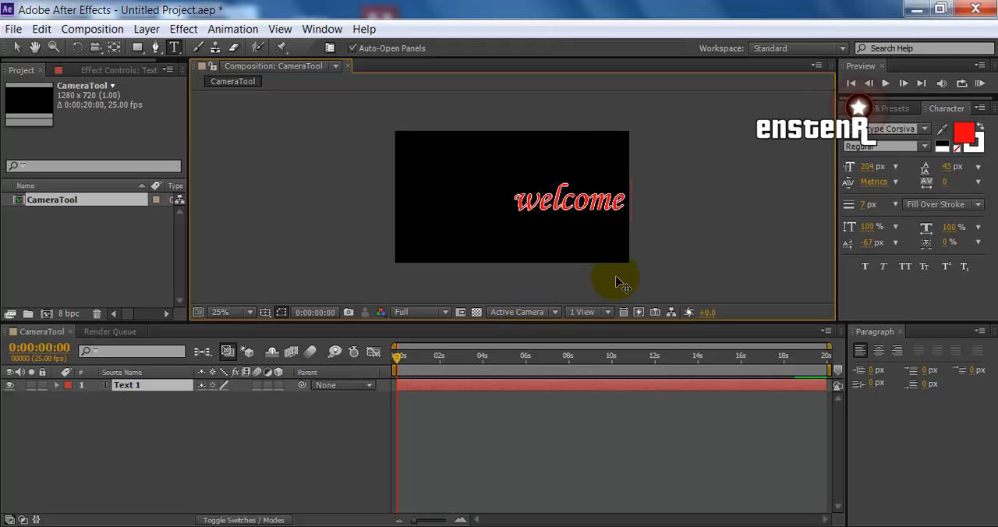
drag(616, 282, 546, 253)
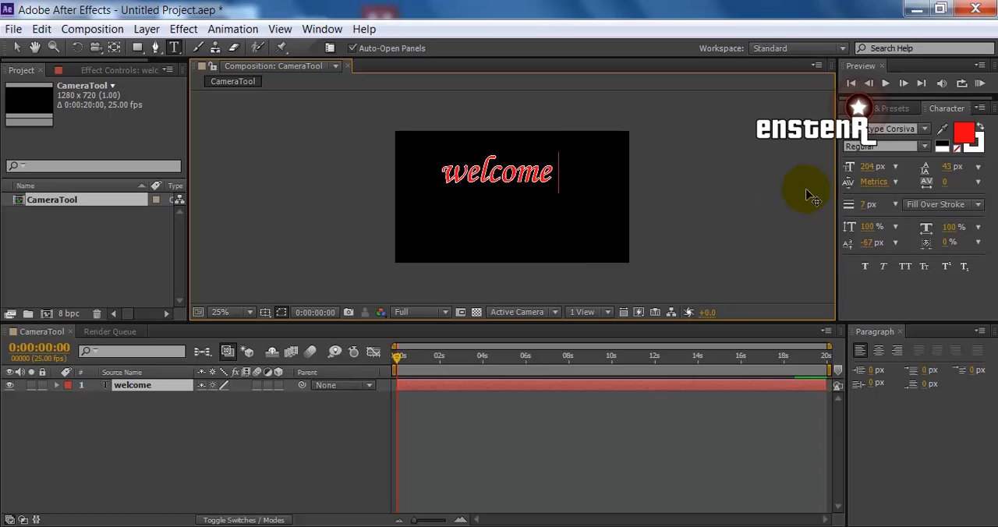
key(ctrl+Return)
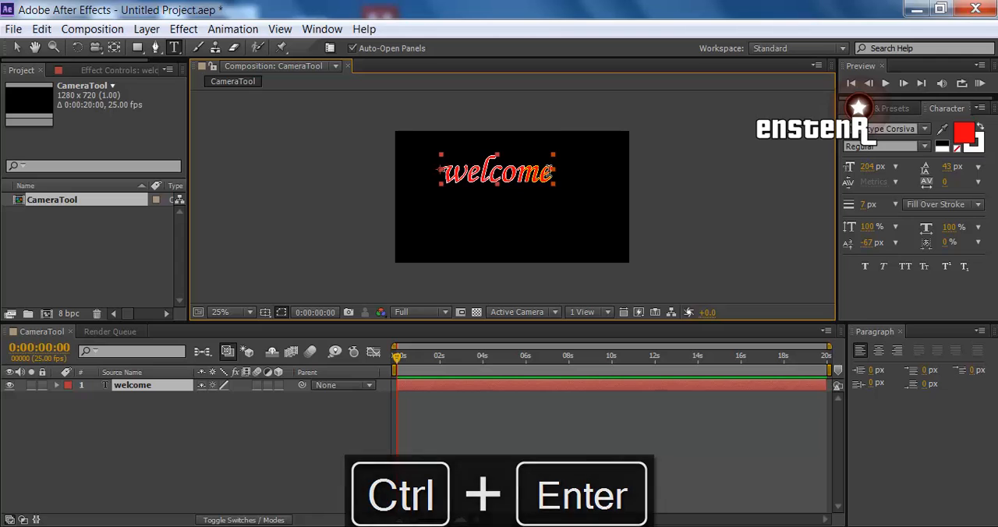
Reopen and commit the "welcome" text edit, and keep the current Windows color scheme with the ask-again option
click(555, 179)
key(Home)
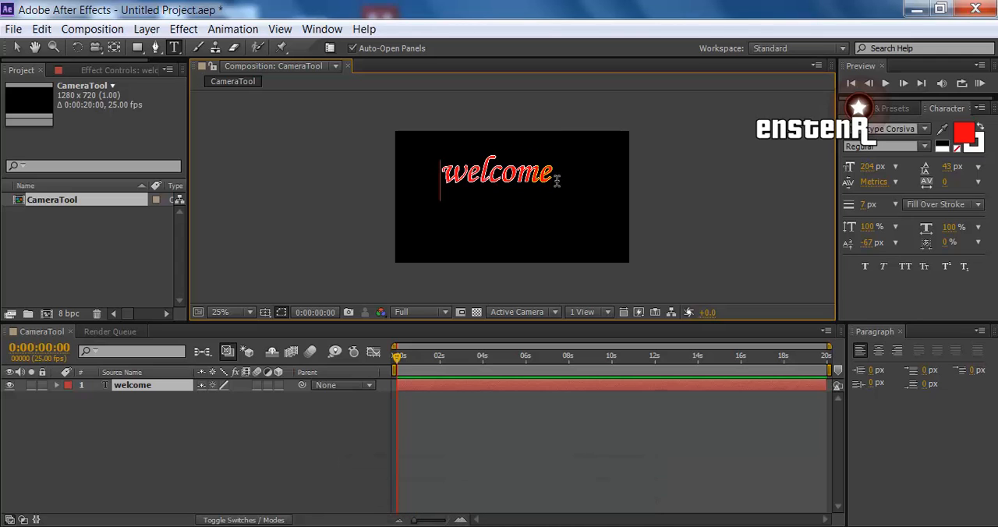
key(ctrl+Return)
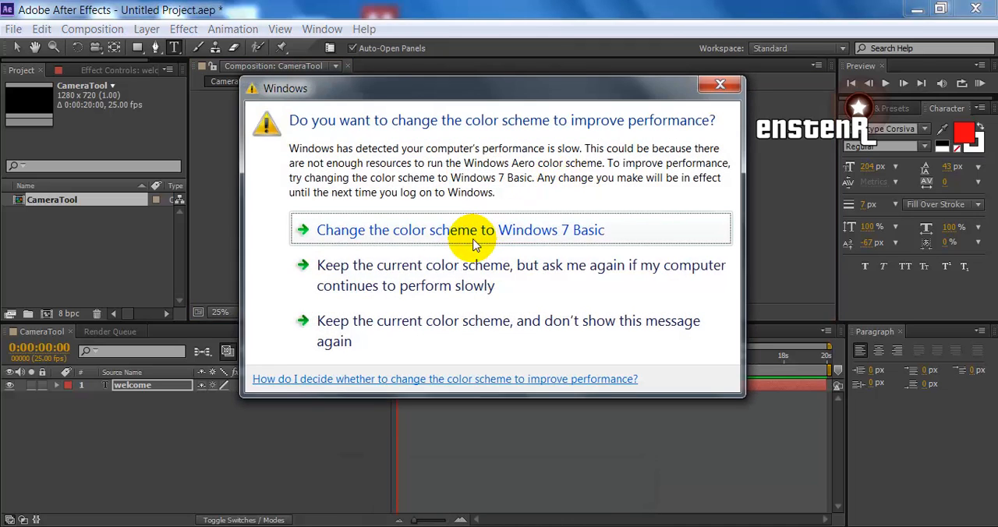
click(468, 280)
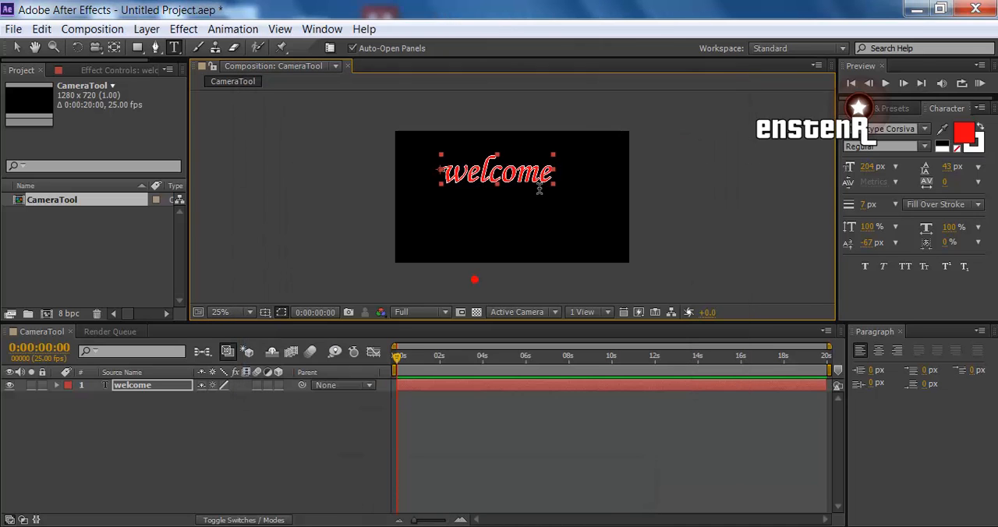
Move the "welcome" text with the Selection tool into the upper-left corner of the frame
key(v)
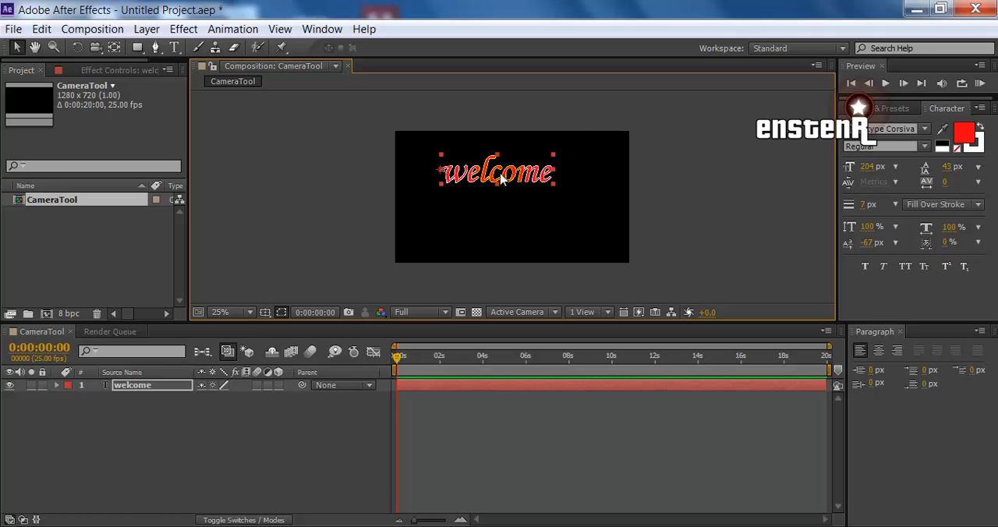
drag(501, 178, 530, 168)
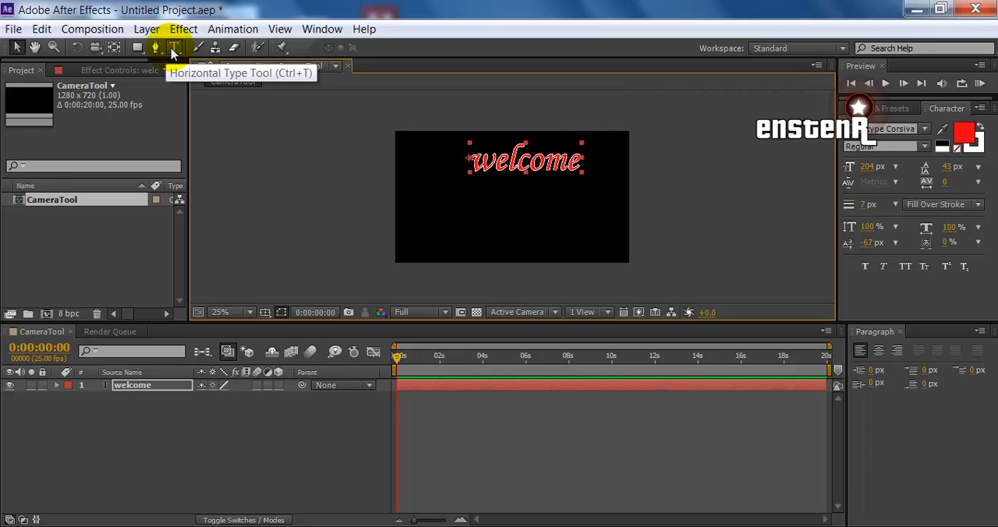
drag(528, 164, 515, 199)
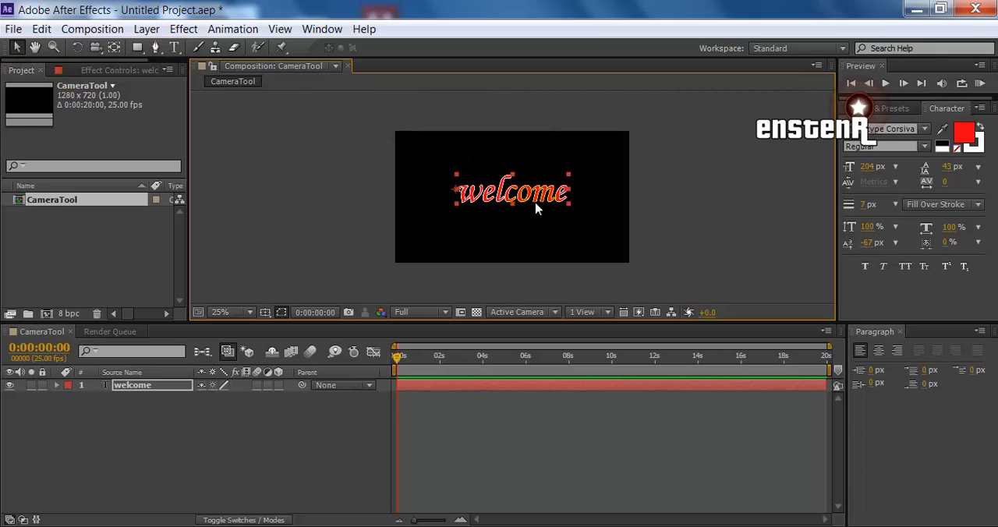
drag(526, 198, 468, 173)
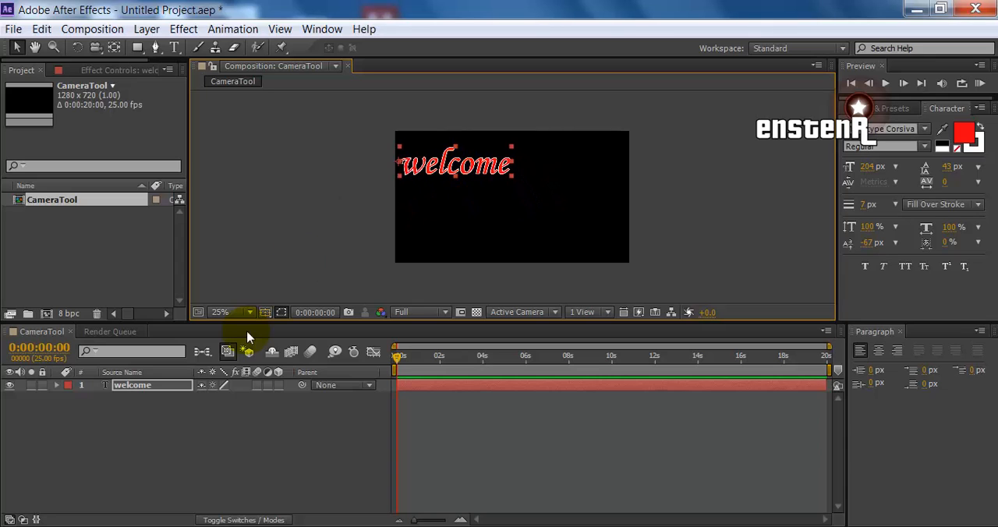
Duplicate the "welcome" layer with its text changed to "To", and place the copy in the lower-right area of the frame
click(131, 392)
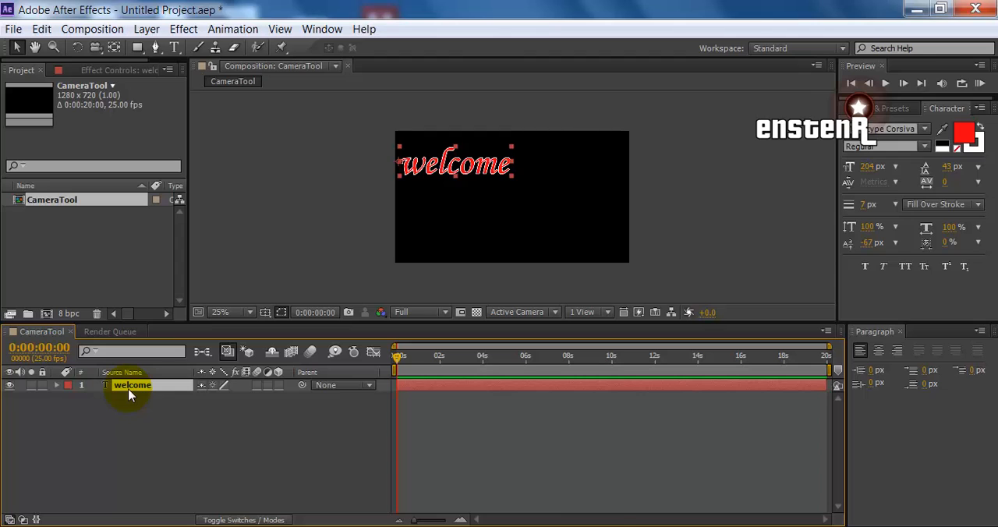
key(ctrl+d)
double_click(129, 385)
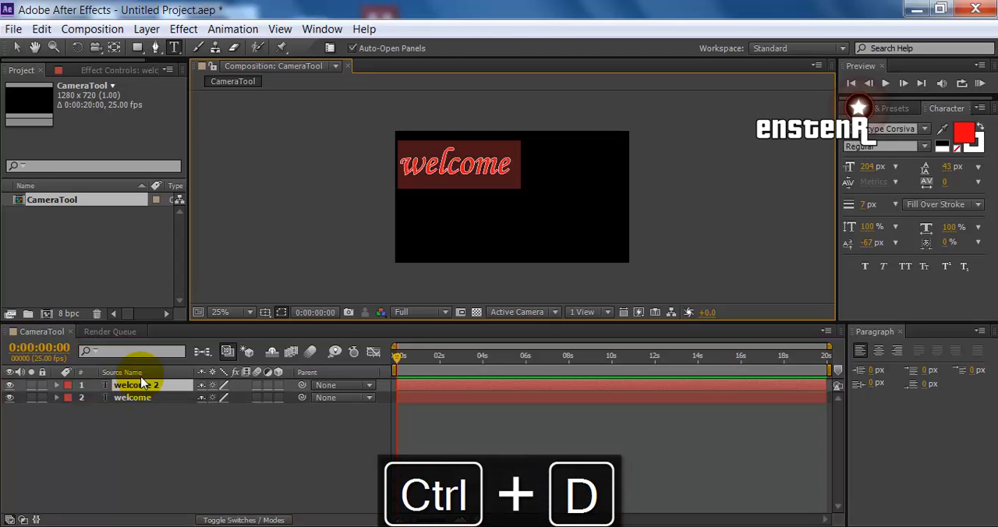
text(Welc)
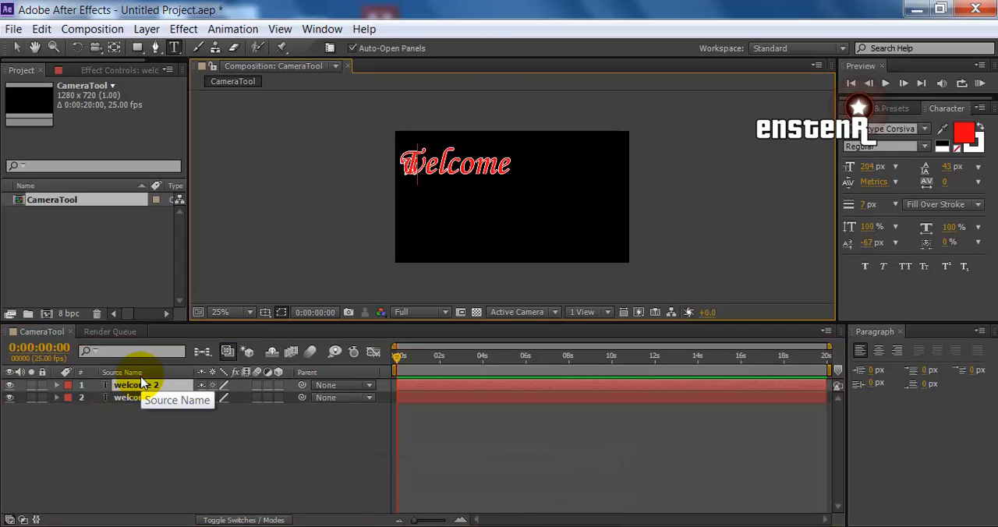
text(o)
key(ctrl+Return)
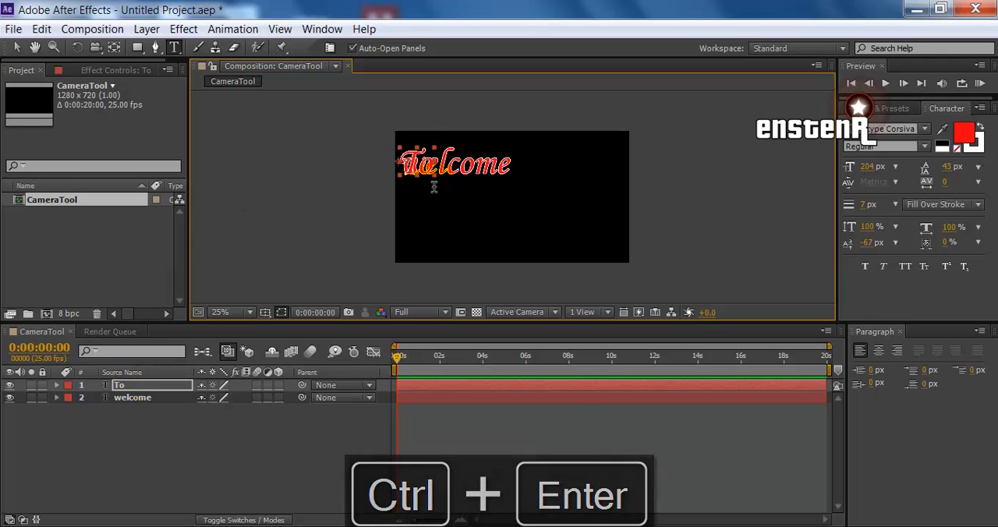
key(v)
drag(421, 173, 591, 223)
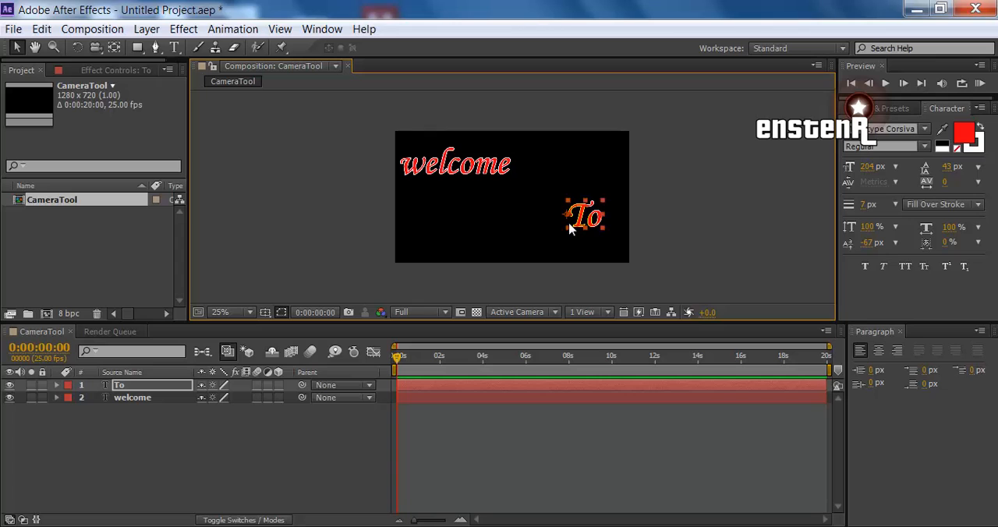
click(152, 439)
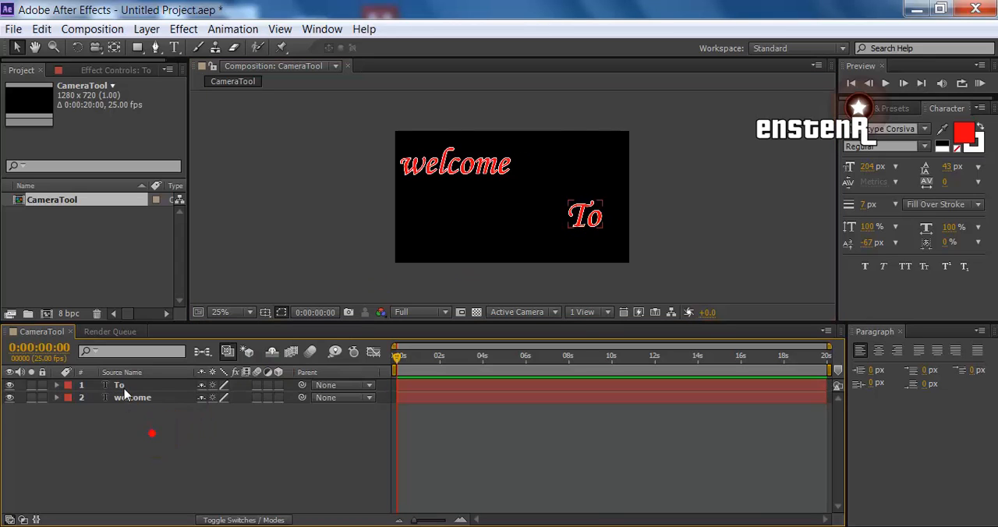
Duplicate the "To" layer with its text changed to "enstenrr", and place the copy below "welcome", near the frame's centre
click(119, 385)
key(ctrl+d)
double_click(123, 386)
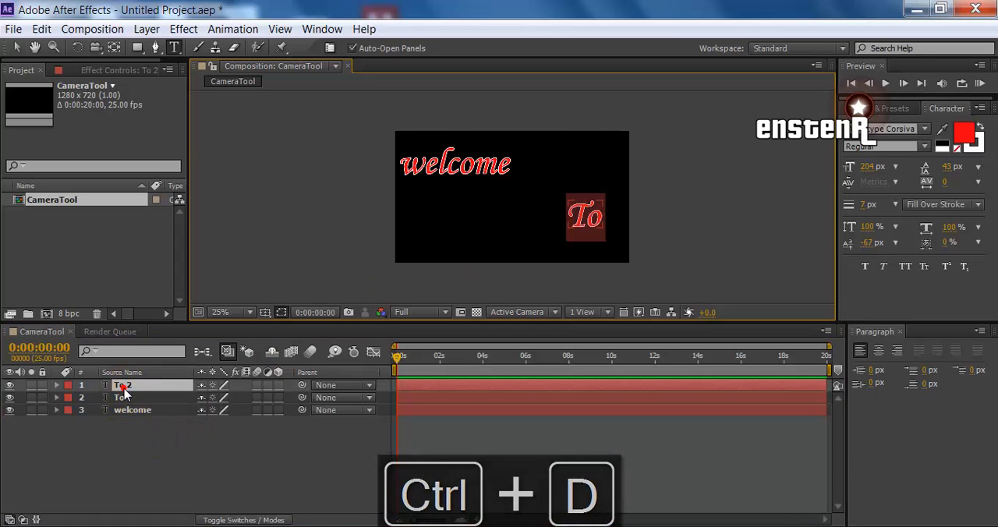
text(Enste)
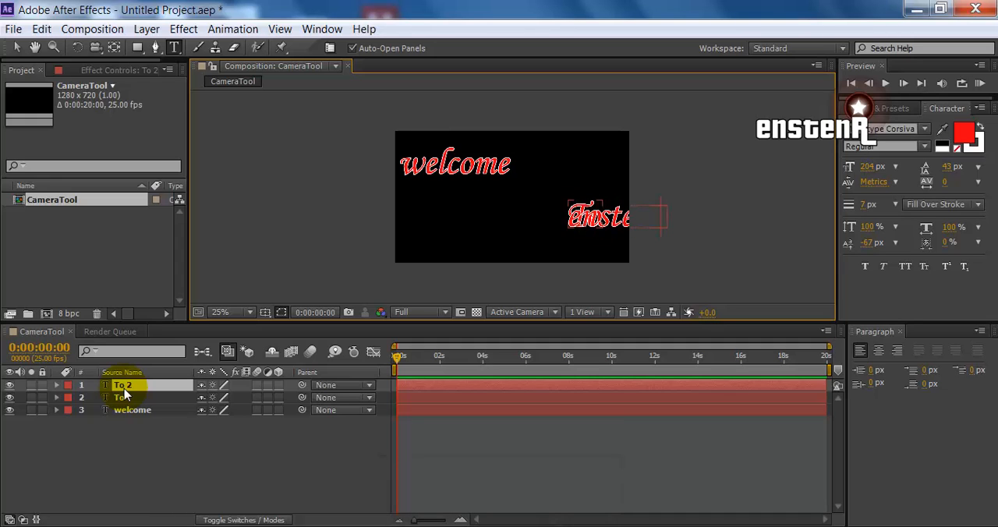
key(ctrl+Return)
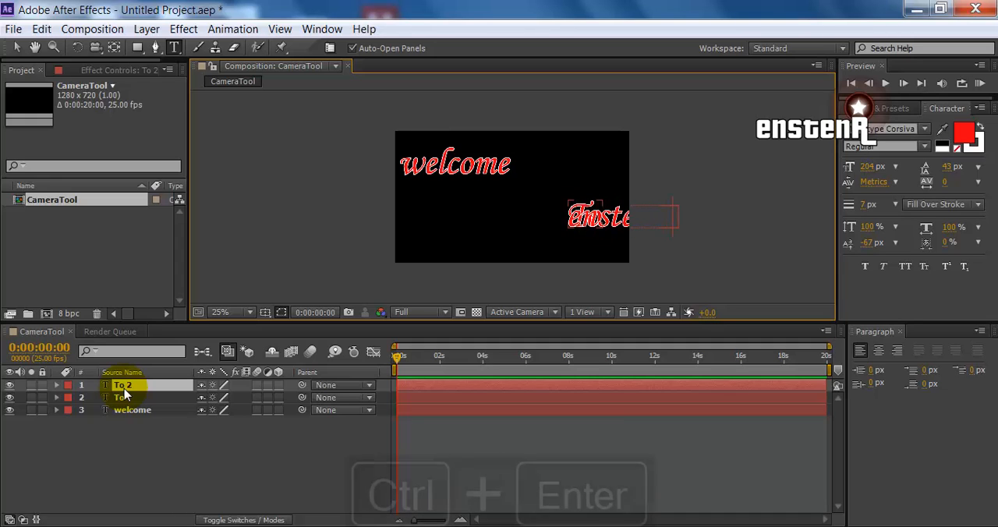
key(v)
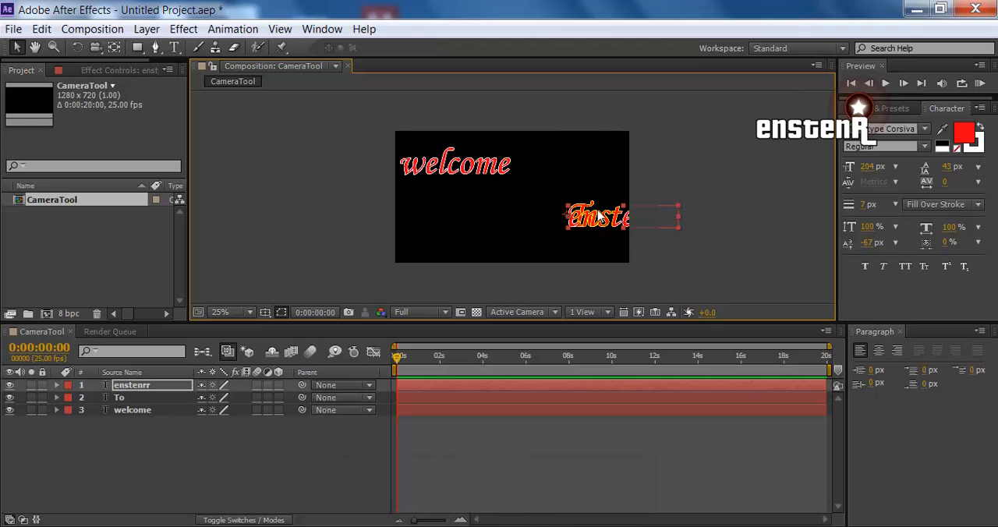
drag(616, 214, 491, 203)
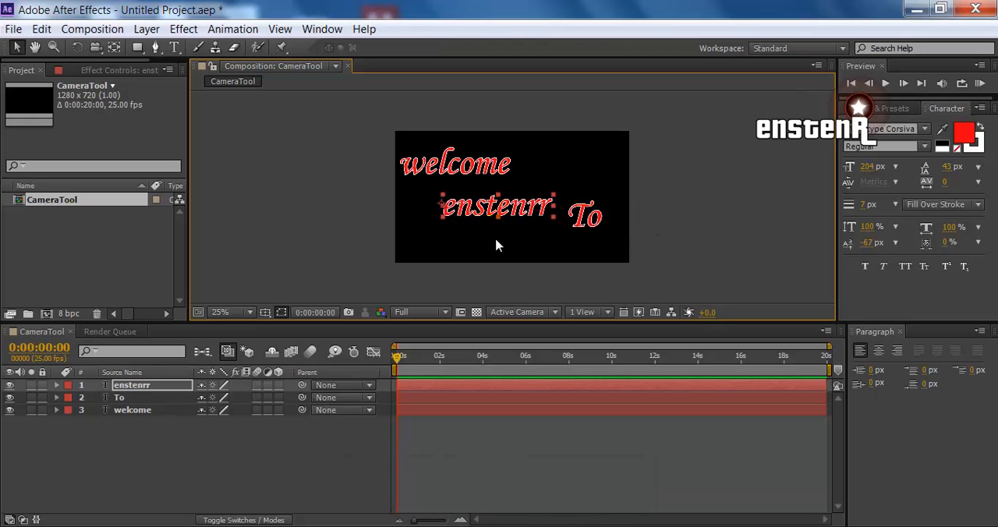
Remove the extra "r" so the text reads "enstenr", commit the edit and select that layer in the timeline
double_click(530, 211)
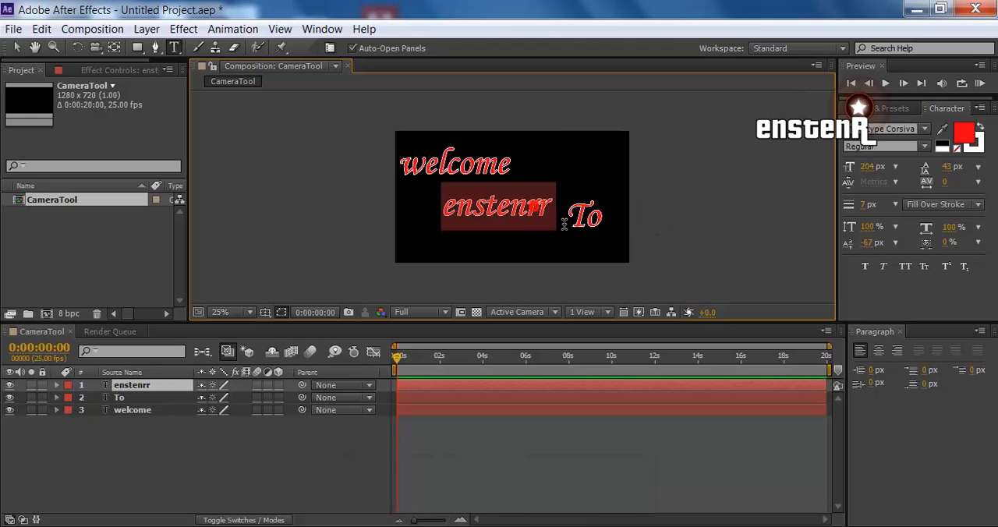
click(564, 225)
key(BackSpace)
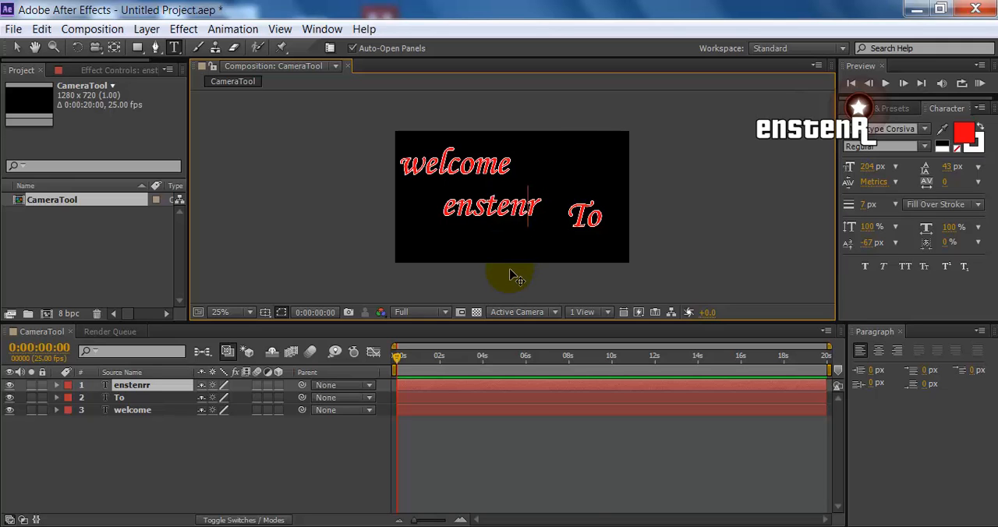
key(ctrl+Return)
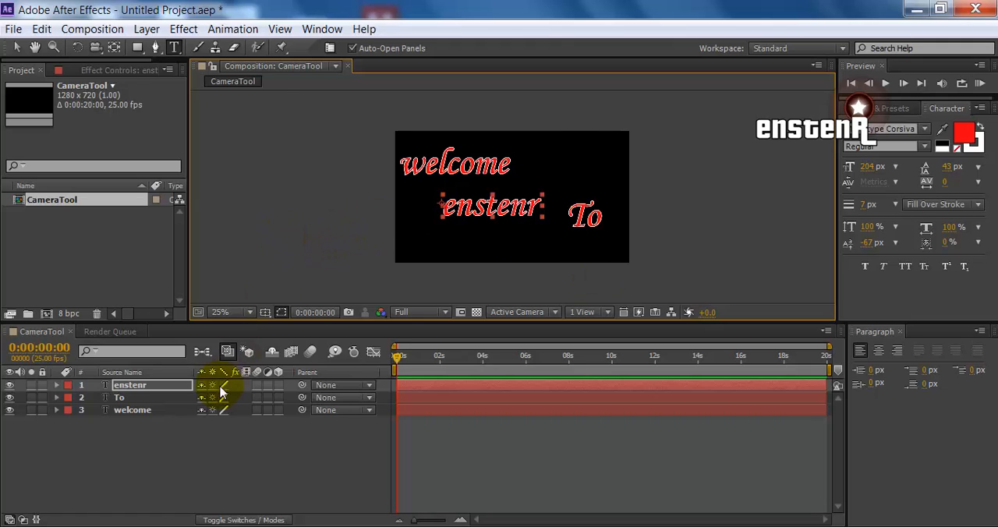
click(131, 389)
click(130, 390)
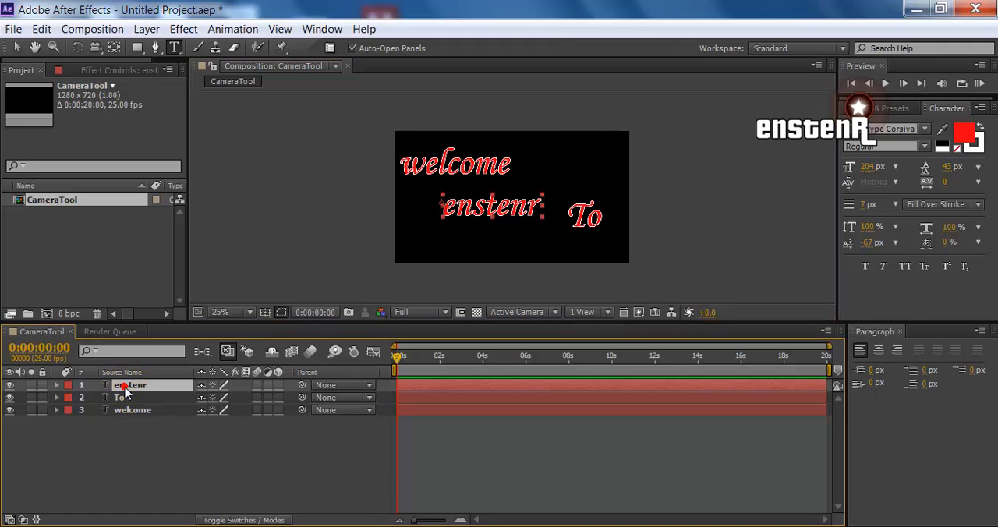
Keep the current Windows color scheme without further prompts, and make the "enstenr", "To" and "welcome" layers 3D
key(r)
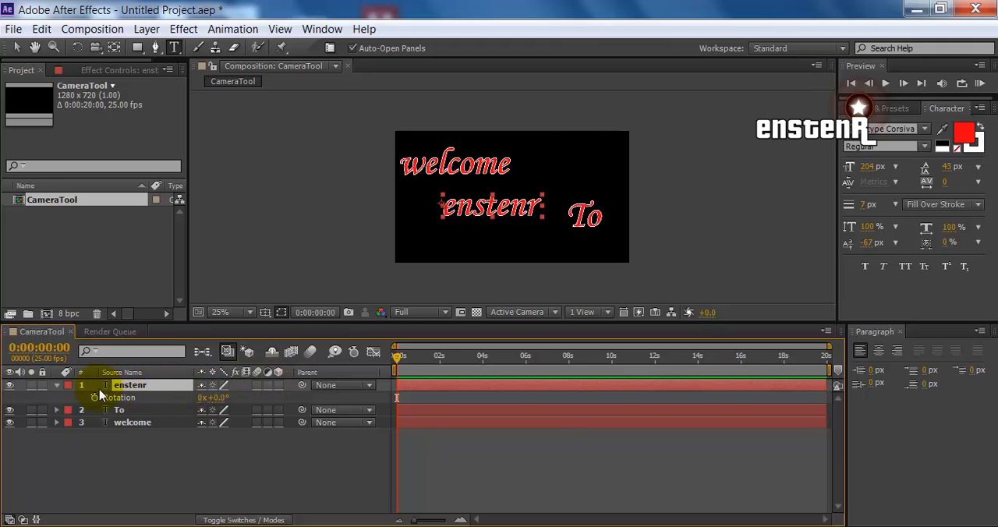
click(56, 385)
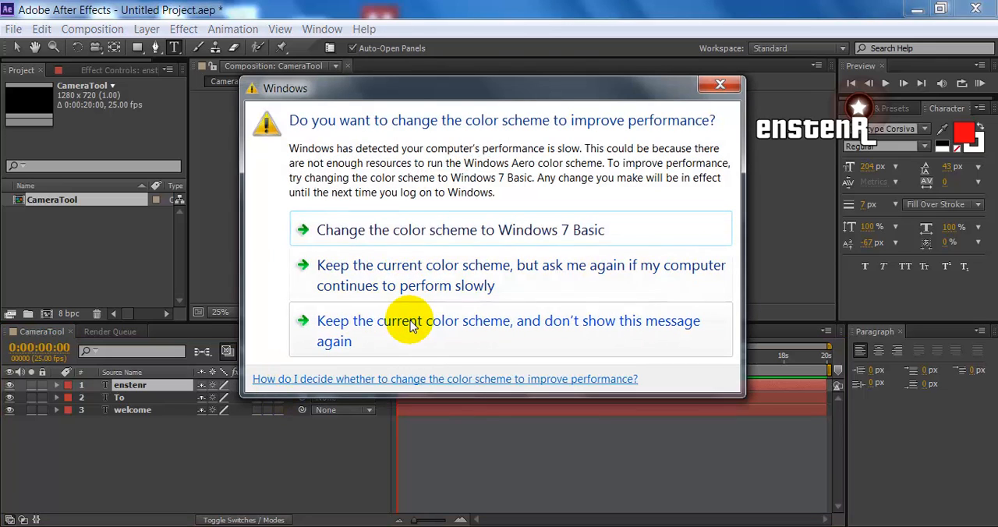
click(412, 325)
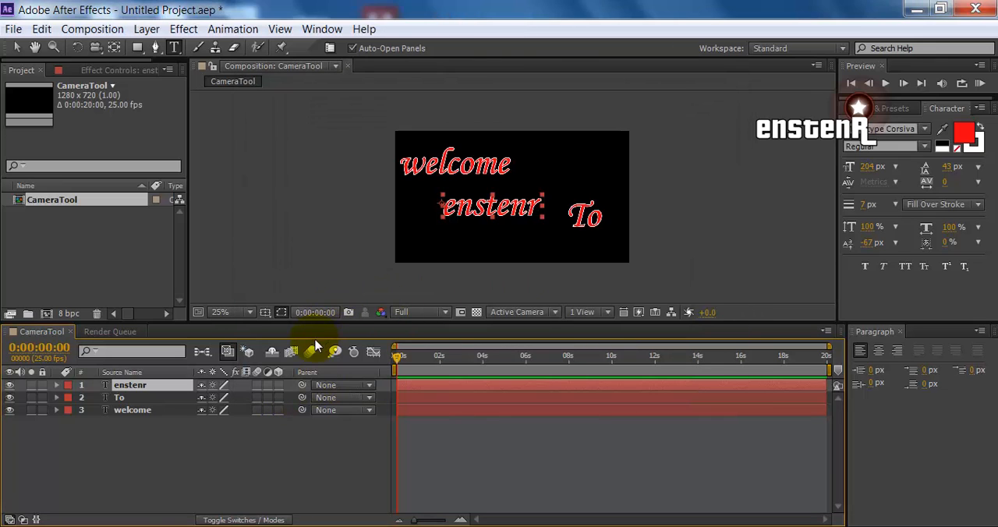
click(278, 385)
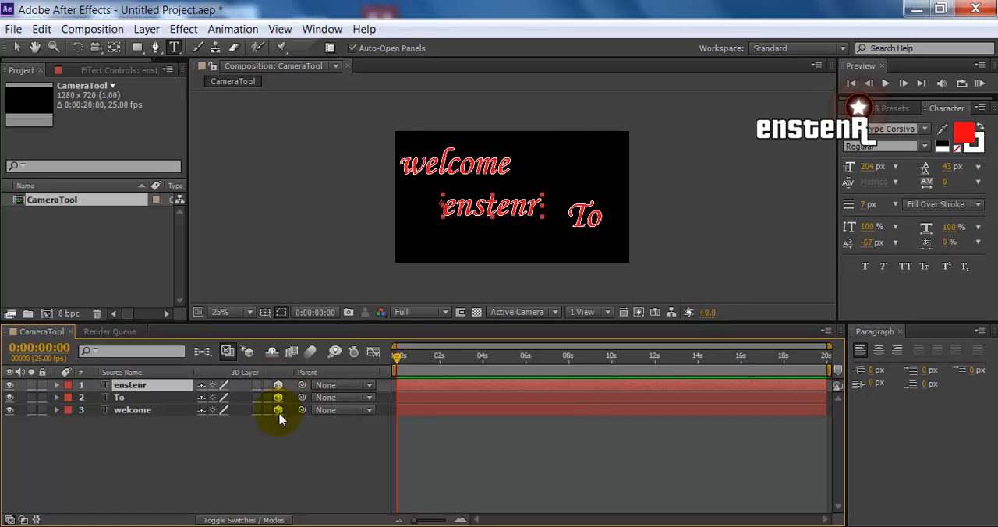
click(278, 398)
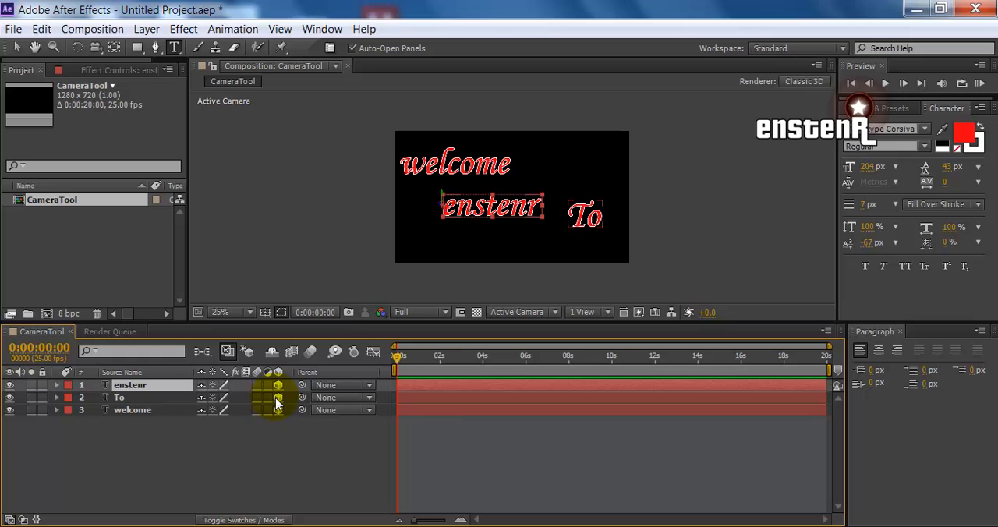
click(279, 410)
Set the Z orientation of the "enstenr" layer to 270° and move the vertical text against the frame's left edge
click(147, 385)
key(r)
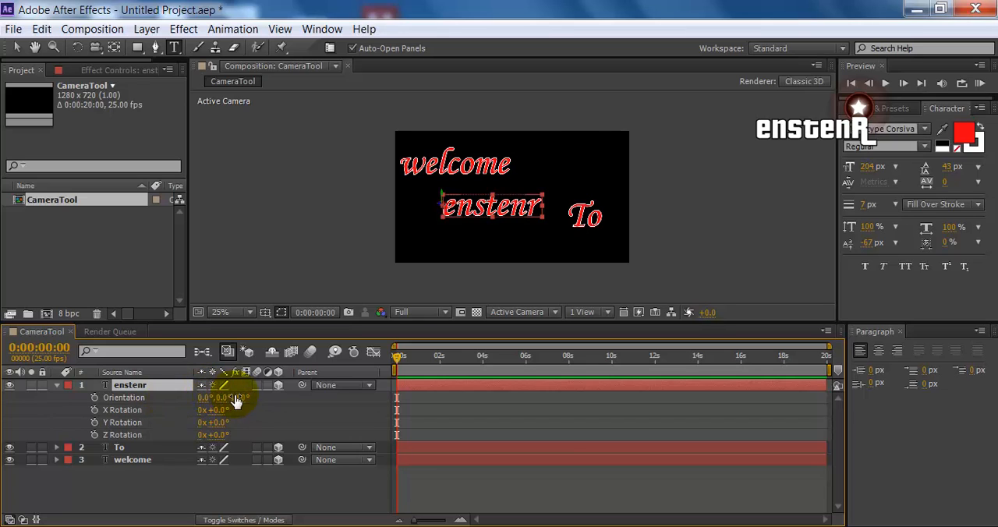
drag(232, 397, 178, 403)
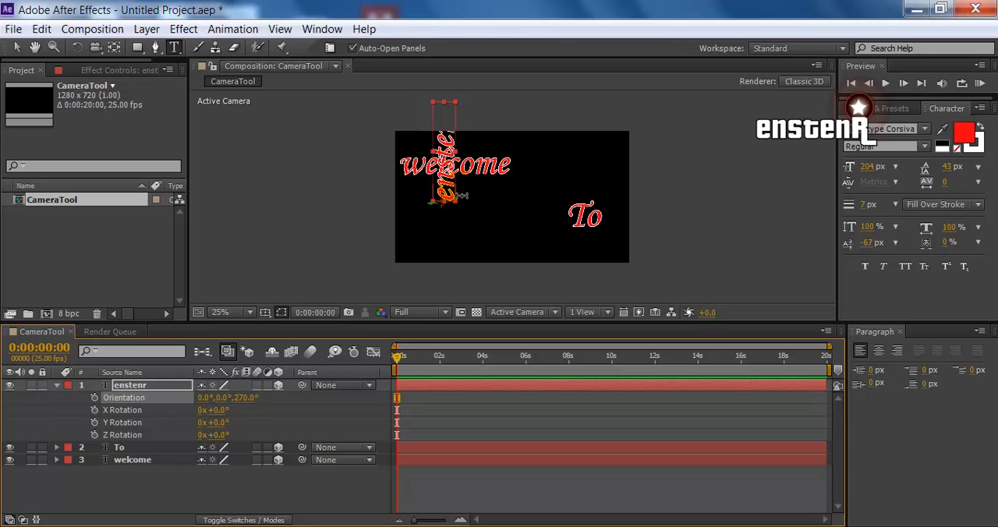
key(v)
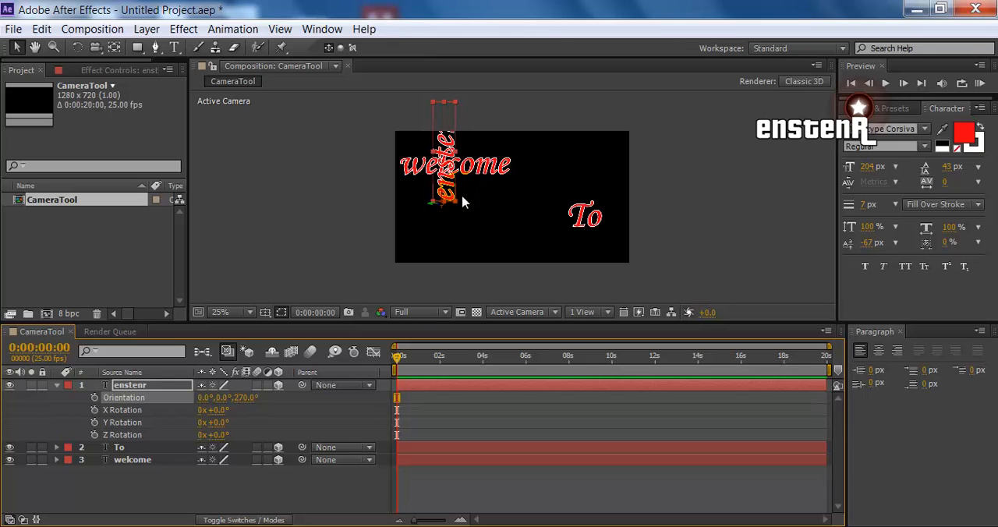
drag(450, 188, 413, 246)
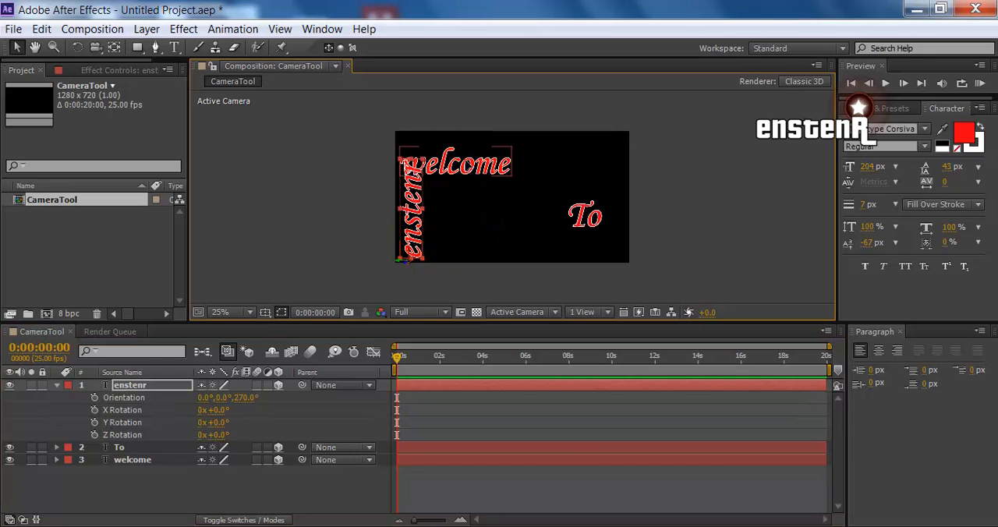
Shift "welcome" right to clear the vertical text, nudge "To" slightly left, and collapse the "enstenr" layer's properties
drag(465, 161, 516, 163)
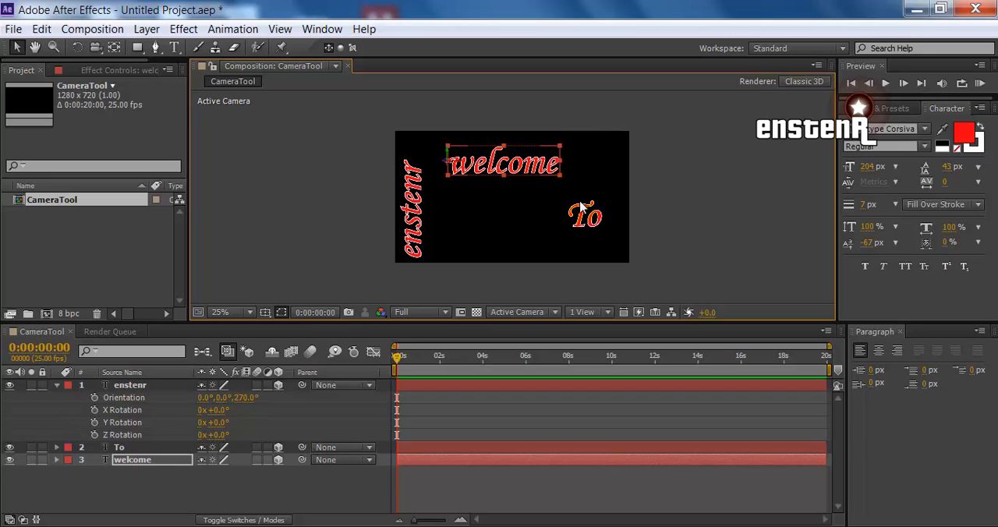
drag(581, 226, 565, 239)
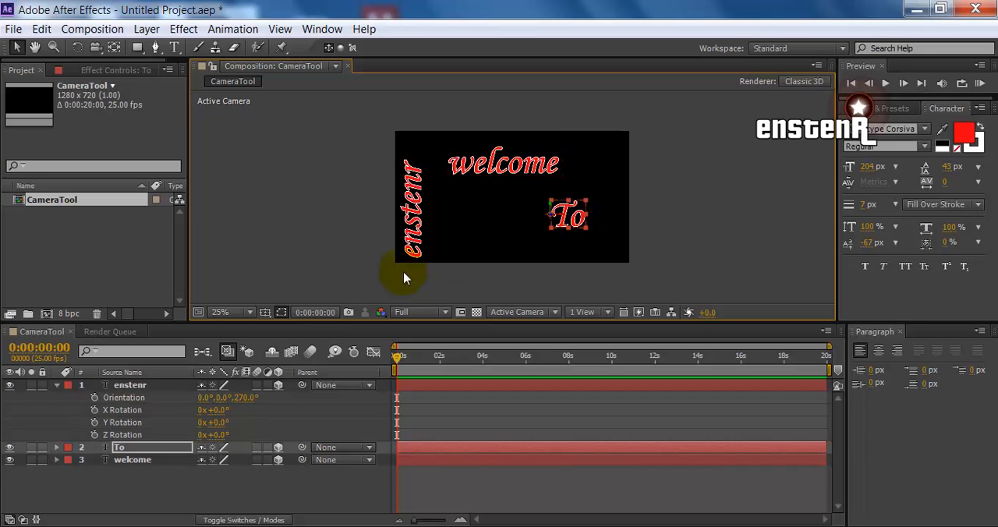
click(58, 387)
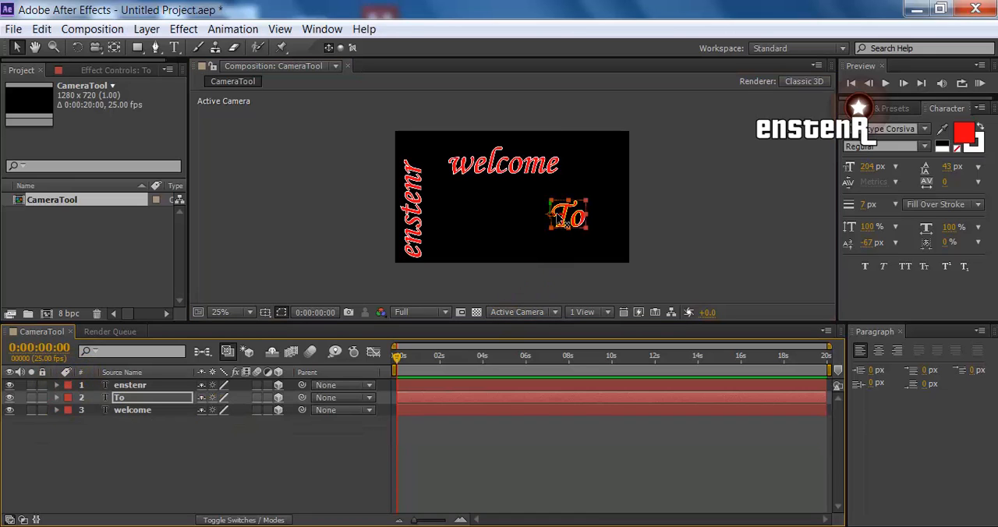
Move the anchor point of "To" to the text's centre with the Pan Behind tool, and place the text near the frame's lower-right corner
key(period)
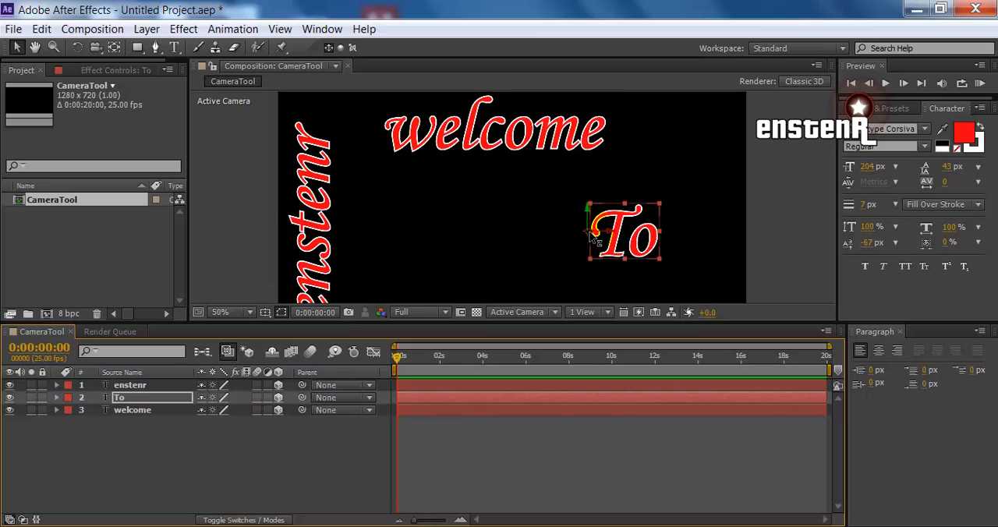
click(113, 48)
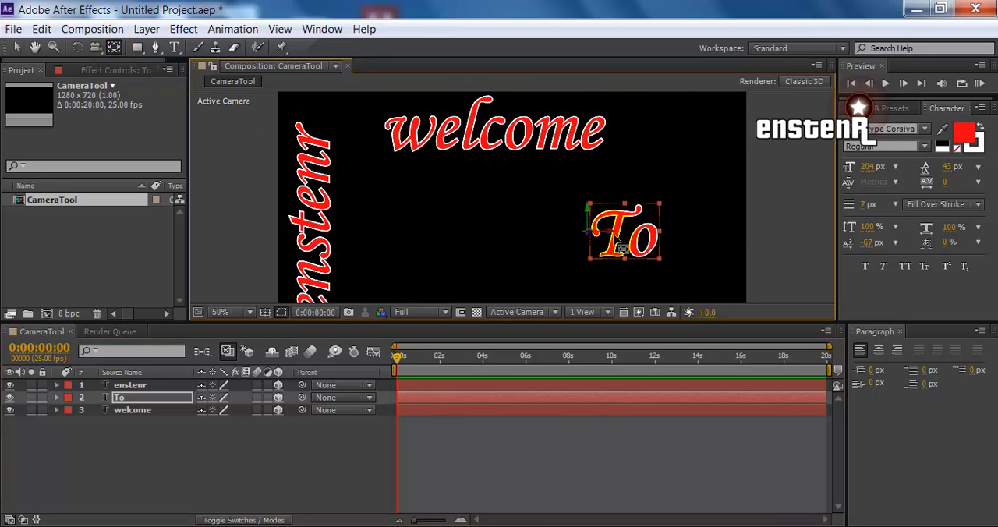
key(period)
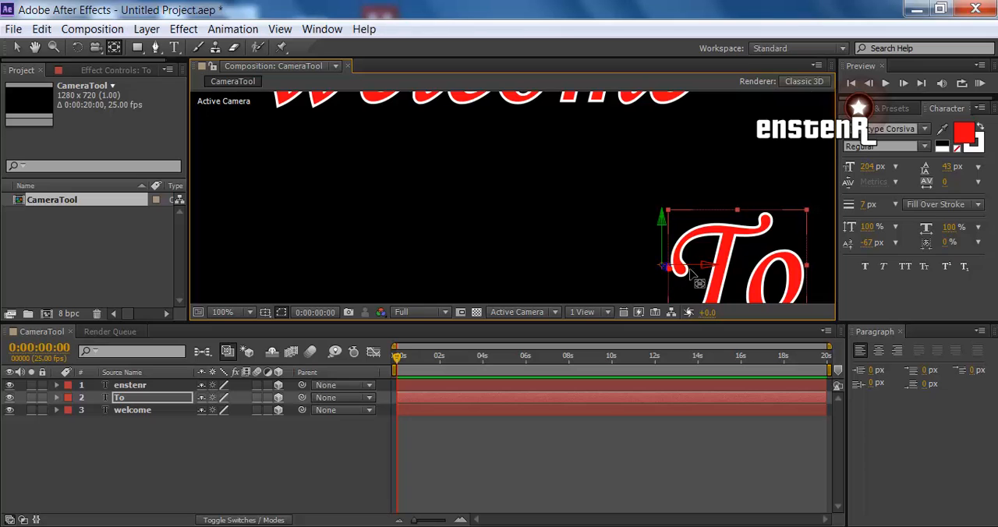
drag(665, 270, 739, 282)
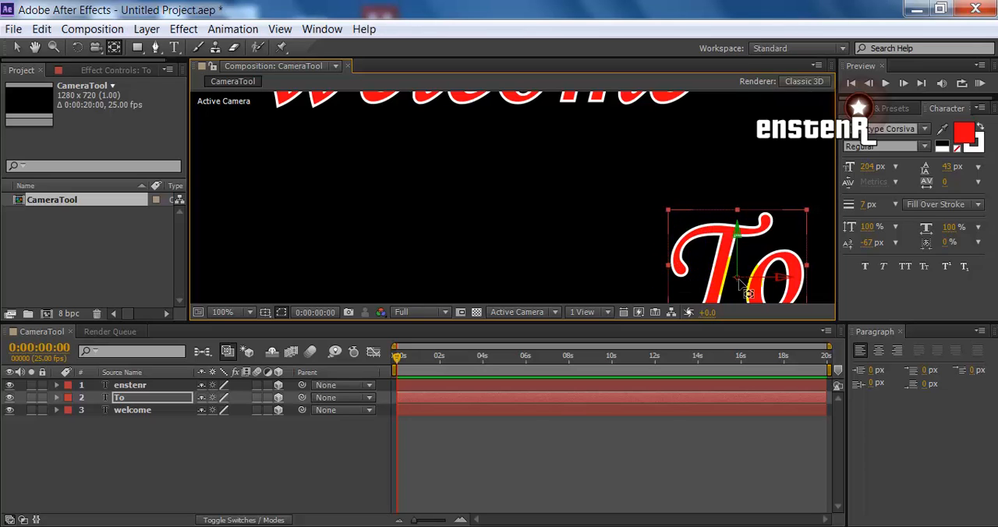
key(comma)
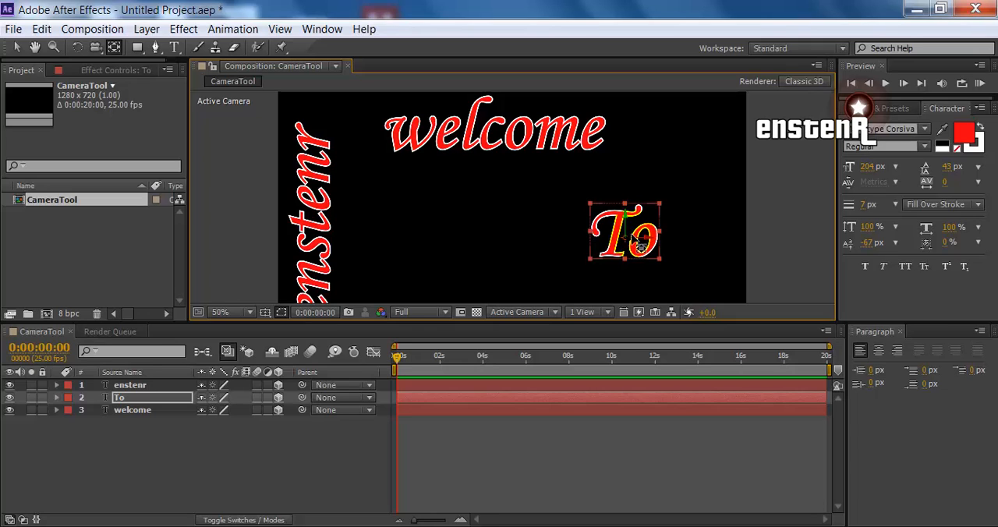
key(v)
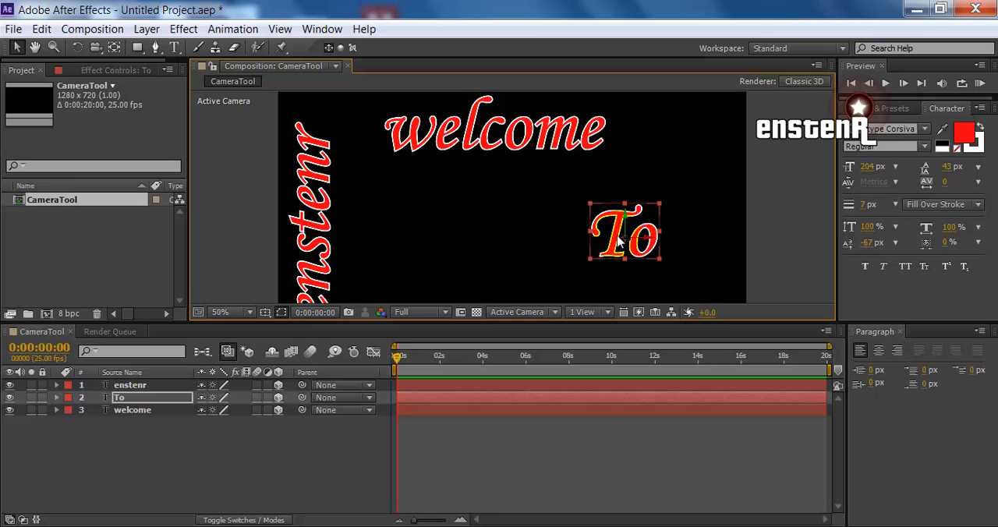
drag(618, 244, 685, 266)
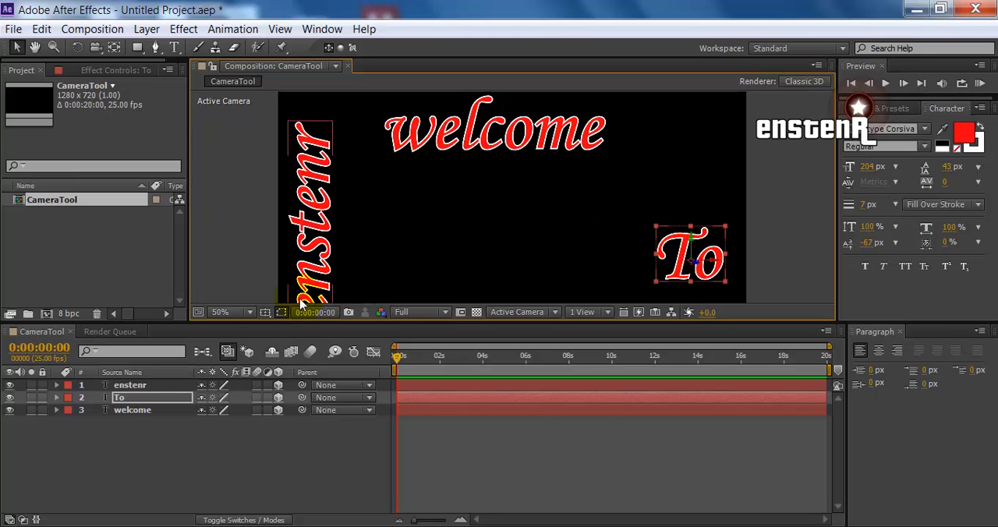
Set the orientation of the "To" layer to 0°, 317°, 338° and collapse its properties
click(142, 399)
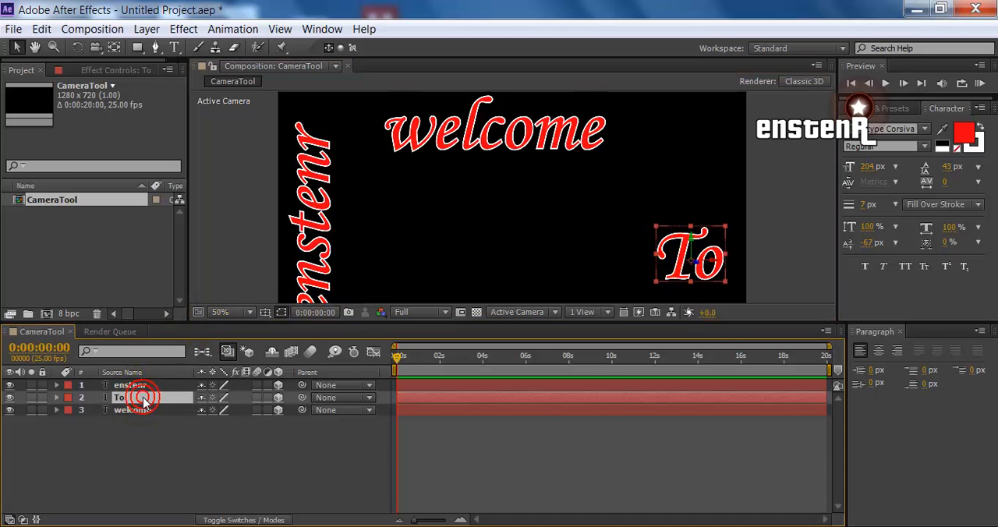
key(r)
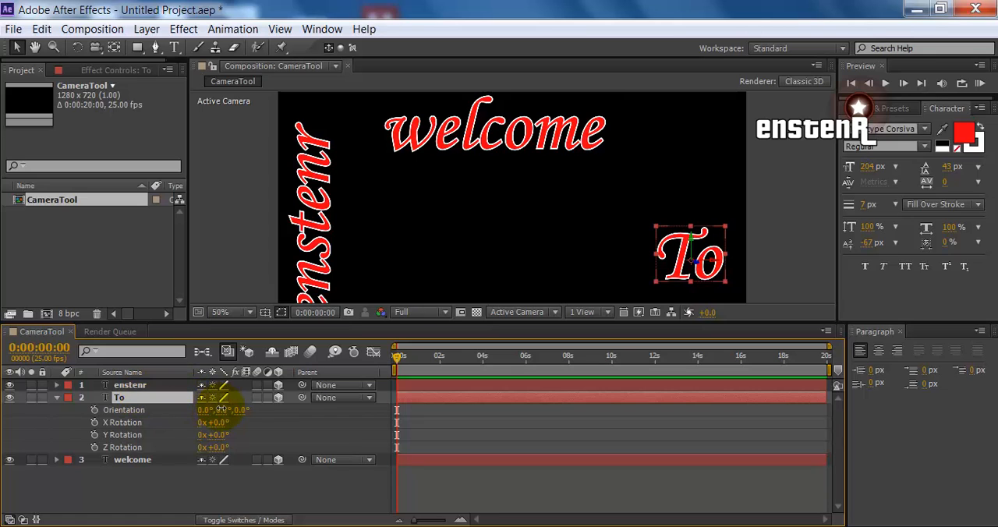
drag(222, 410, 188, 410)
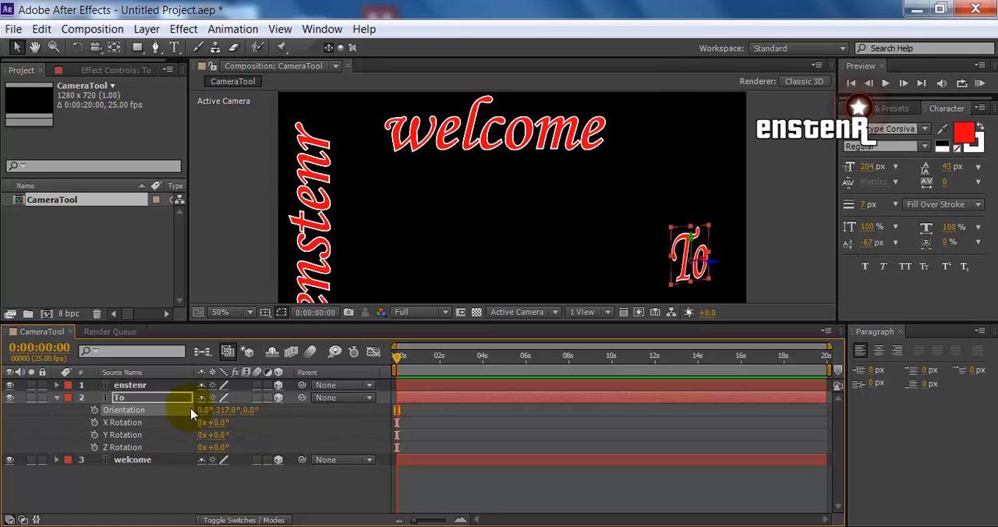
drag(241, 413, 220, 403)
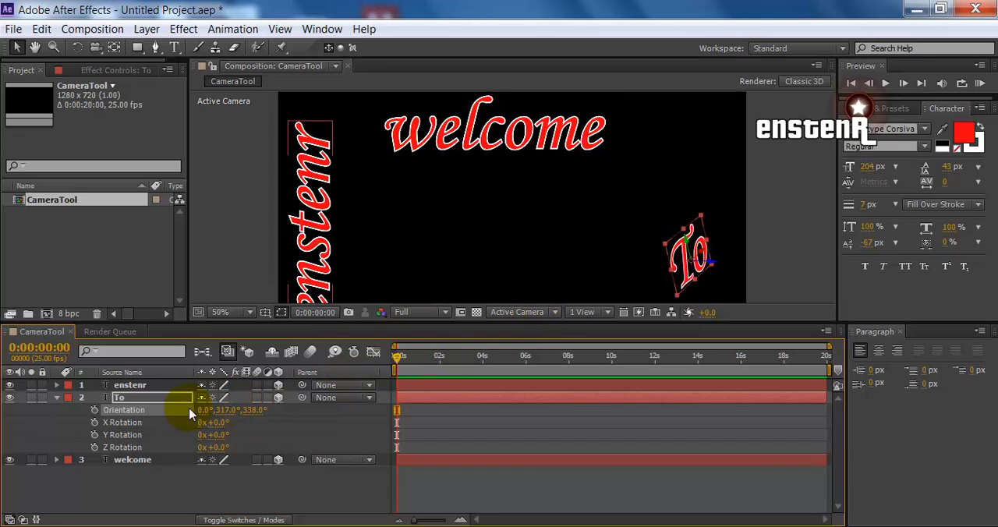
click(60, 398)
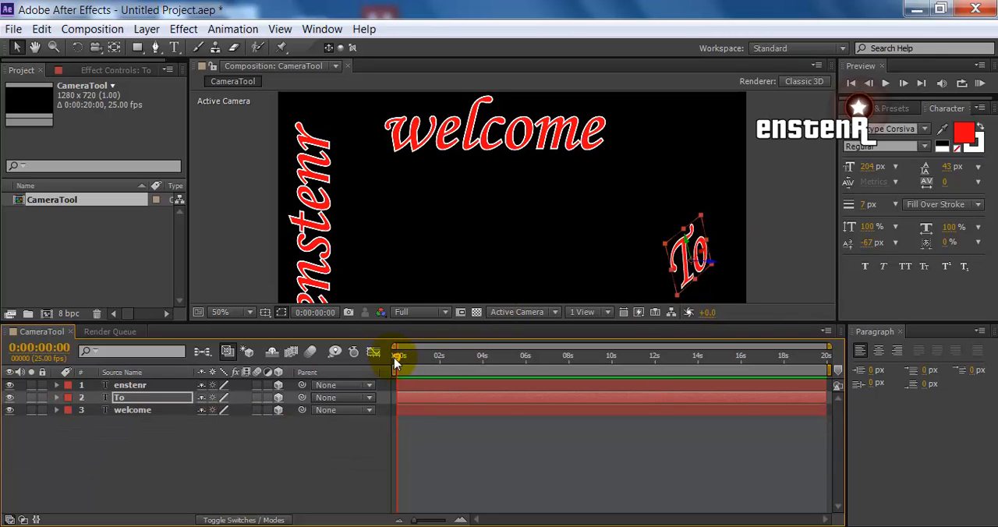
drag(396, 362, 323, 355)
click(135, 426)
right_click(117, 451)
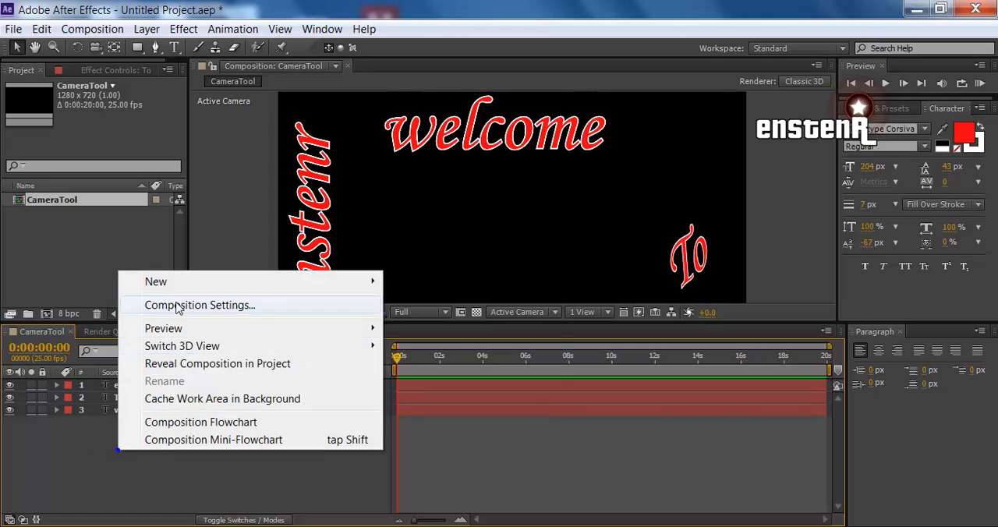
mouse_move(179, 283)
click(441, 356)
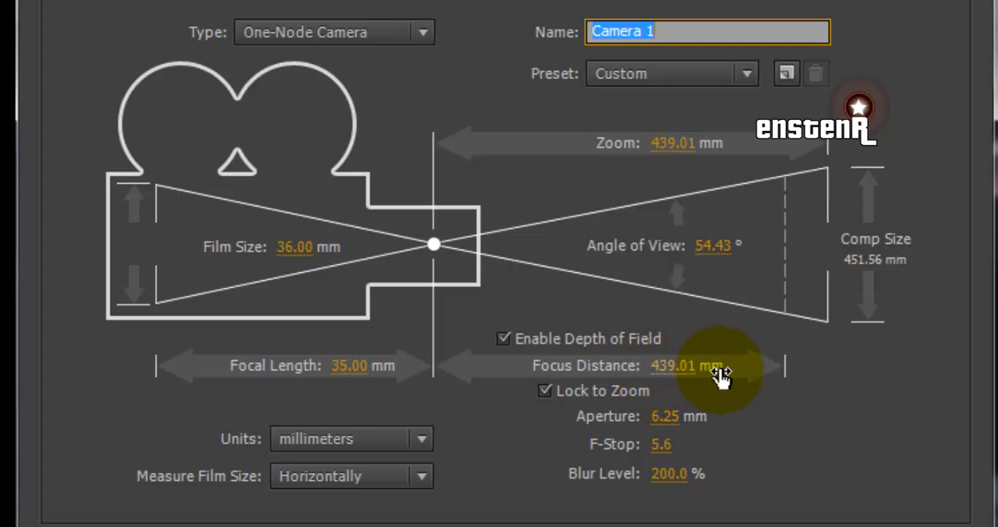
drag(673, 364, 550, 387)
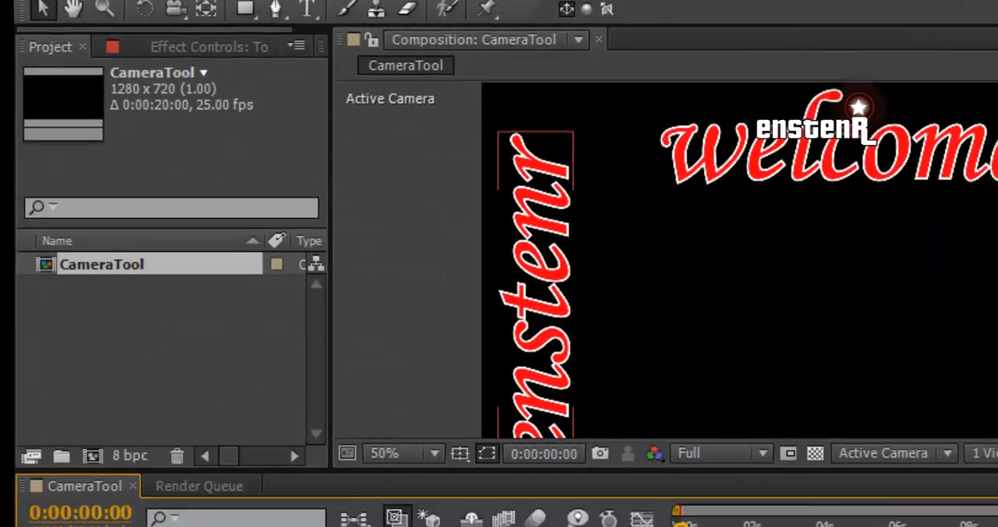
Add a One-Node Camera named "Camera 1" with depth of field enabled and a 35 mm focal length
right_click(175, 386)
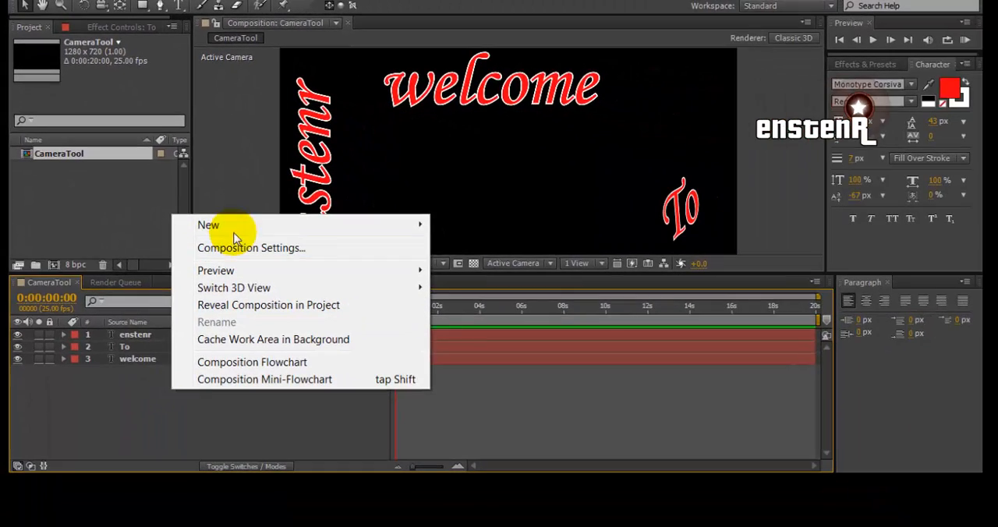
mouse_move(405, 228)
click(478, 297)
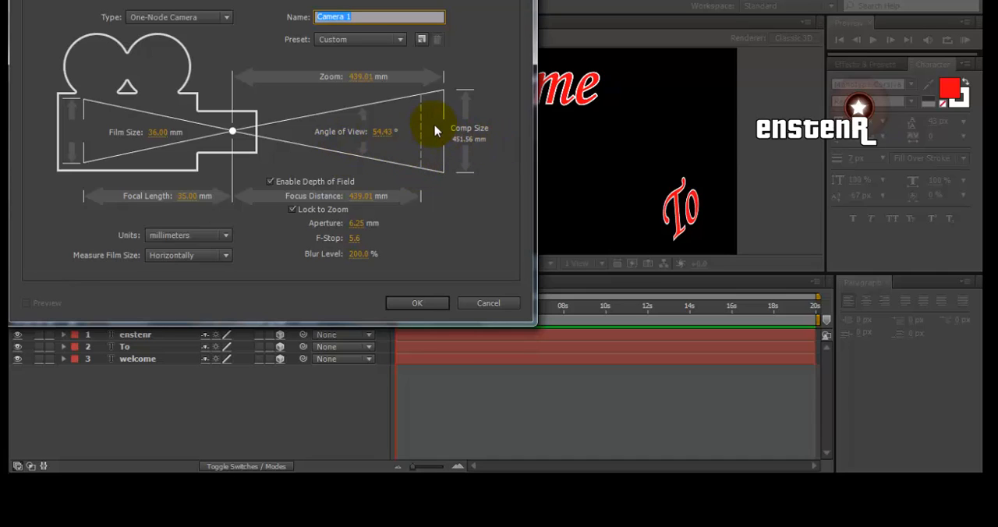
click(277, 183)
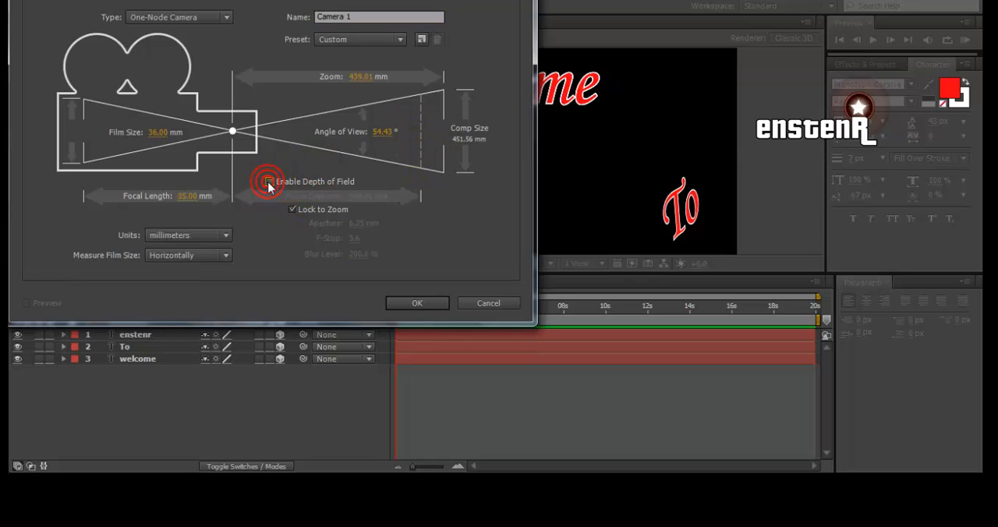
click(269, 183)
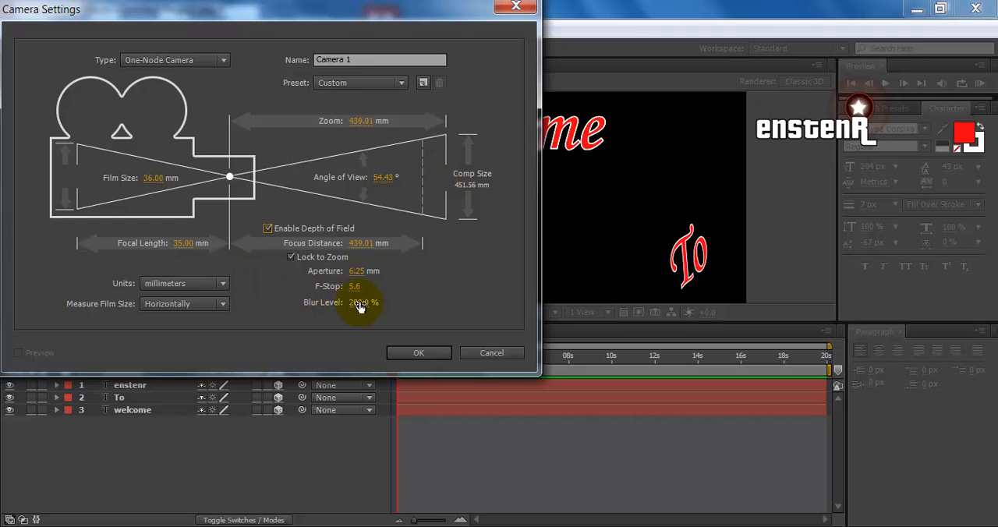
click(402, 353)
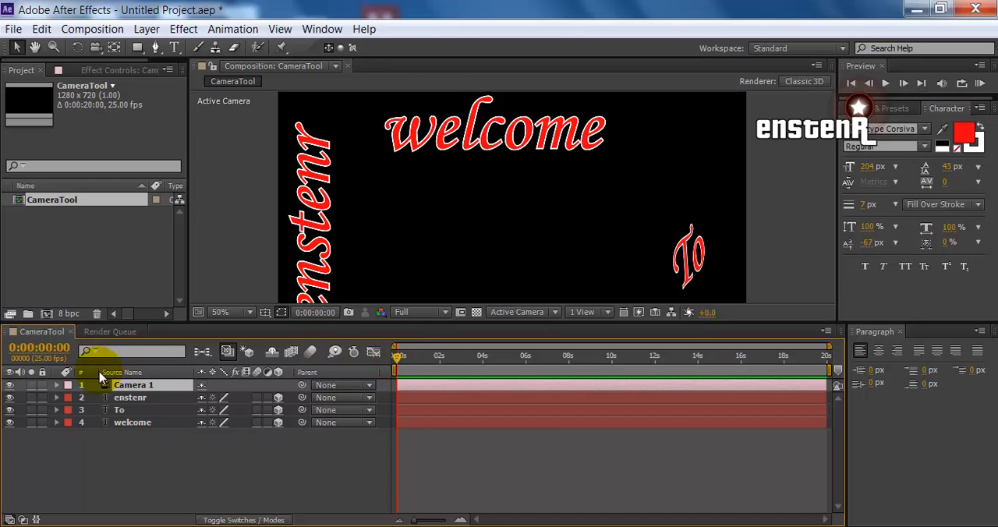
Review the rotation, transform and camera option properties of Camera 1 and collapse the layer
key(r)
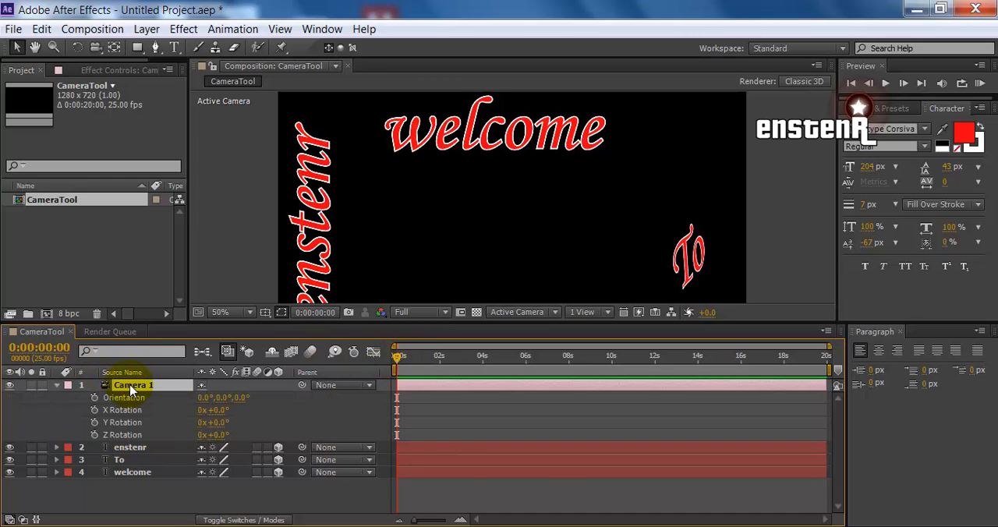
click(57, 386)
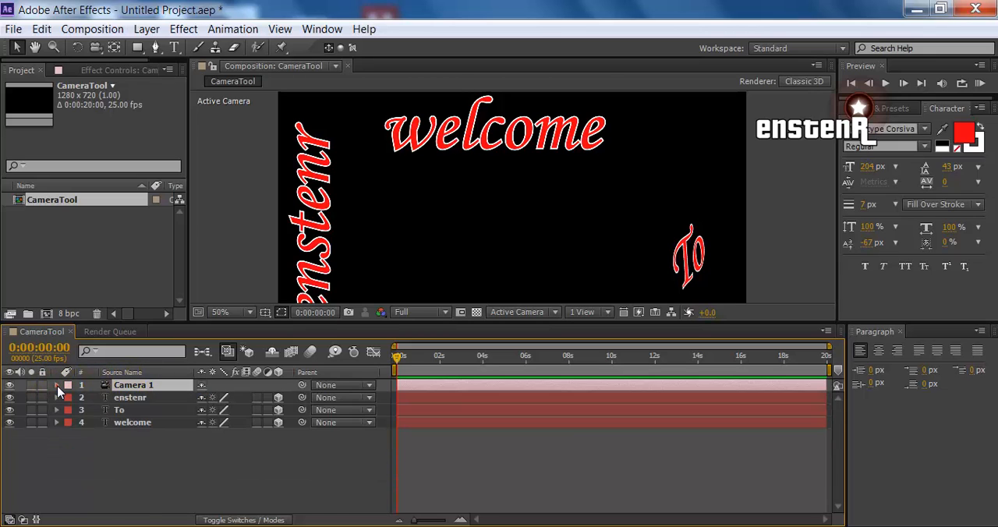
click(57, 386)
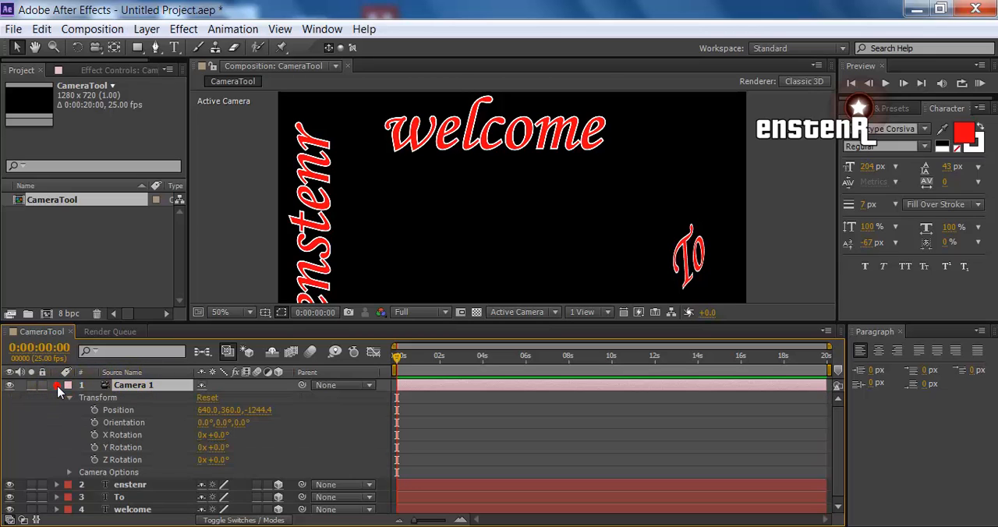
click(69, 473)
scroll(60, 402, up, 2)
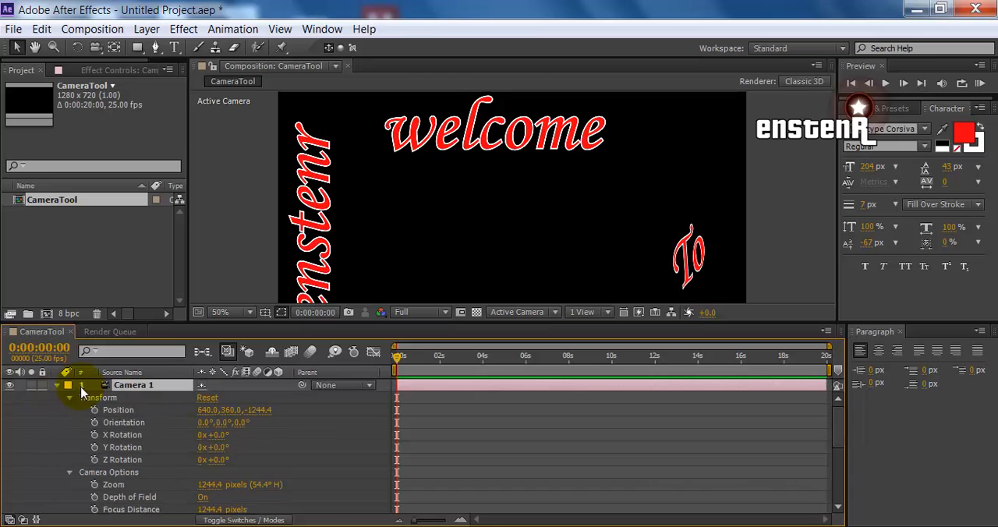
click(69, 399)
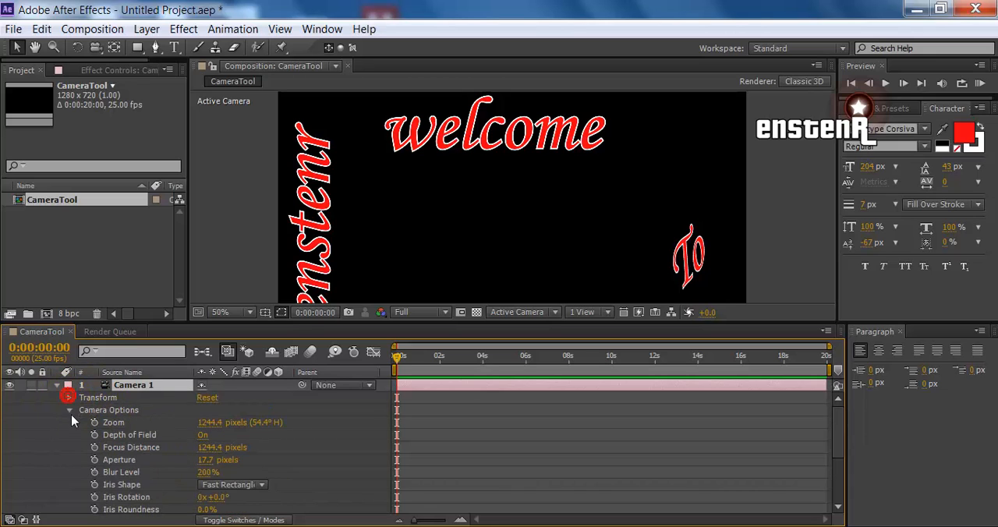
click(69, 410)
click(57, 385)
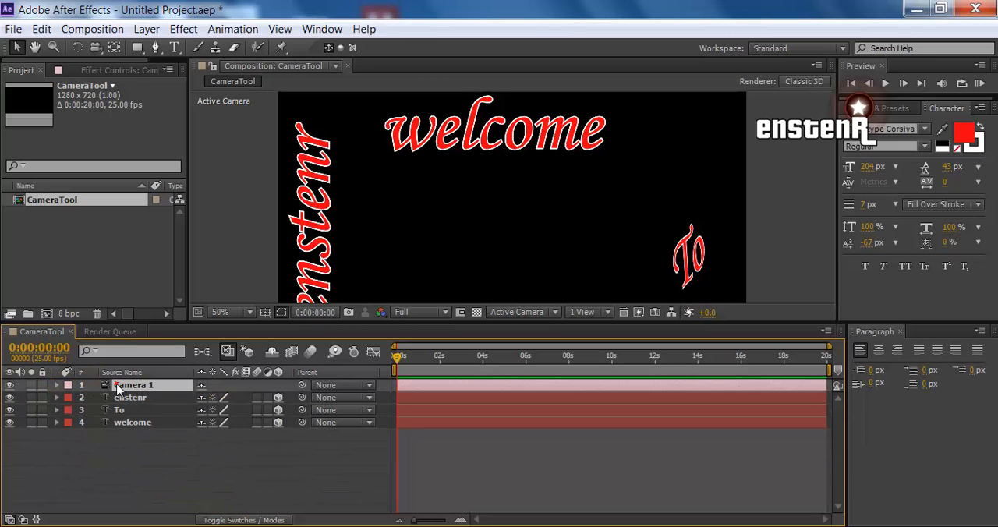
Examine only the Camera Options of Camera 1, from Zoom to Highlight Threshold, and collapse the layer
click(117, 387)
key(a)
key(a)
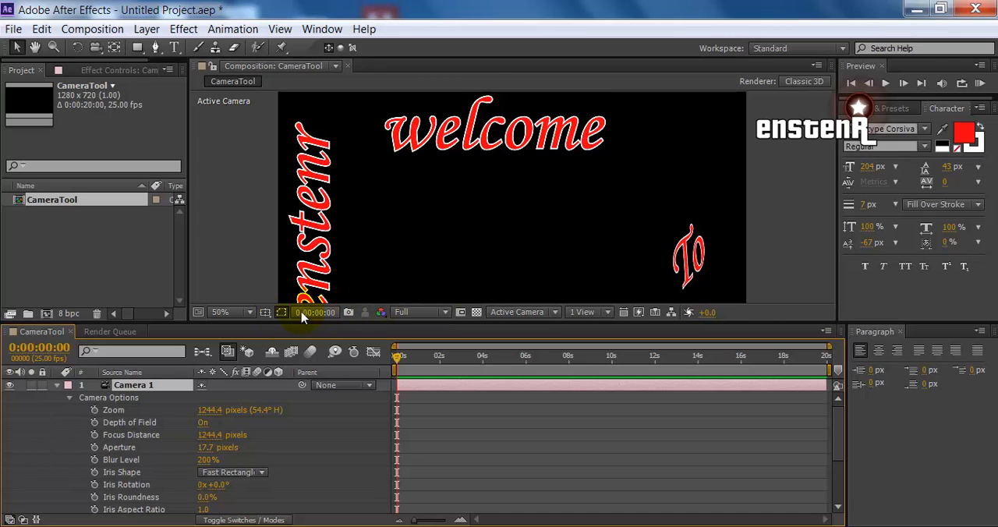
scroll(198, 415, down, 5)
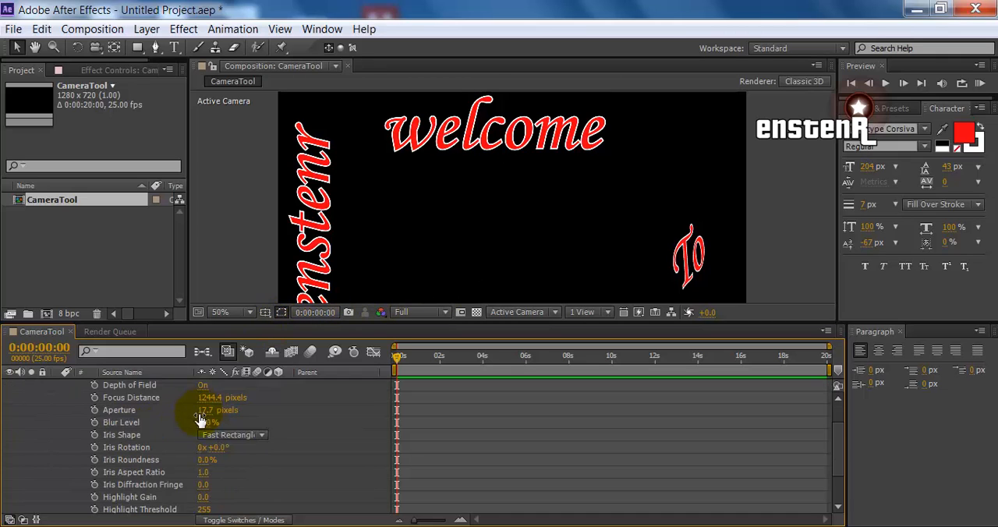
scroll(236, 468, up, 5)
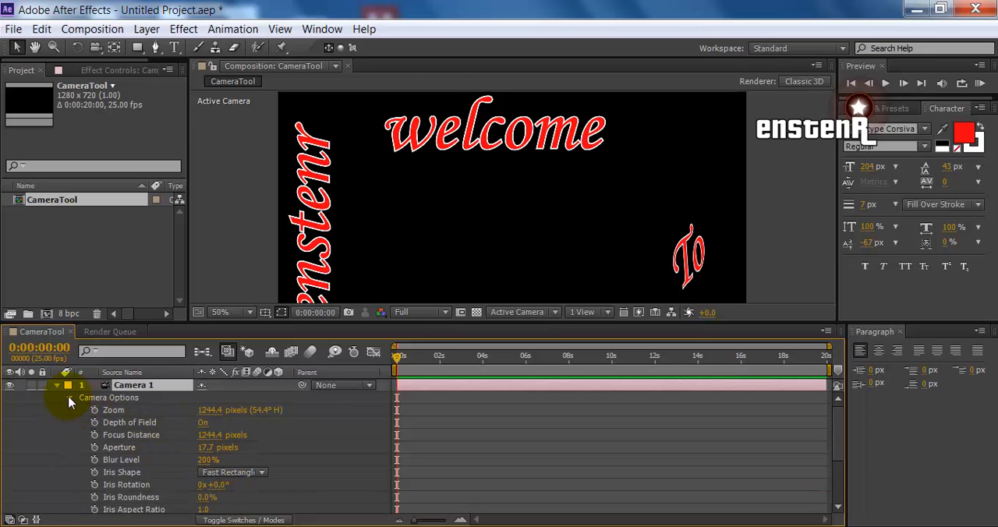
scroll(109, 442, down, 5)
scroll(163, 462, up, 5)
click(70, 398)
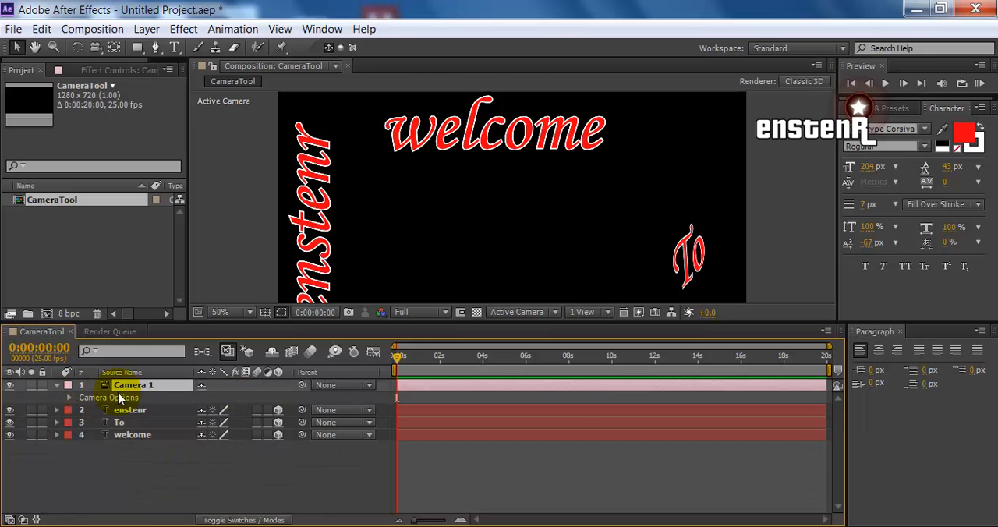
click(58, 385)
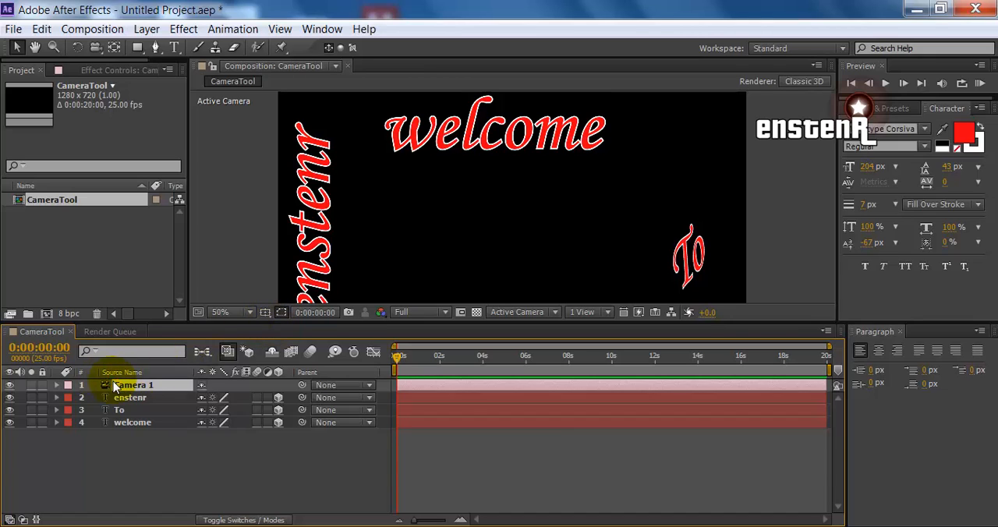
Reveal the position of Camera 1 and set its Z value to -1184.4
key(r)
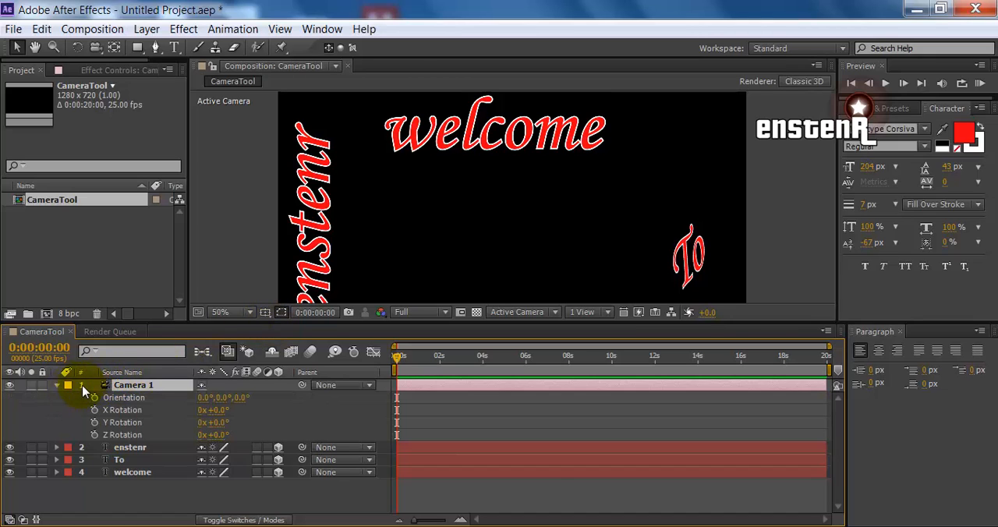
key(p)
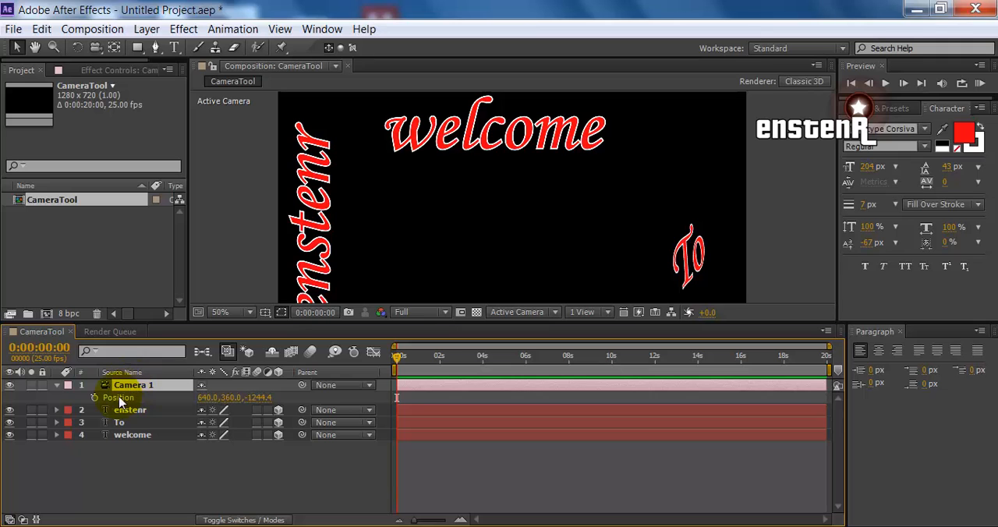
drag(261, 399, 270, 379)
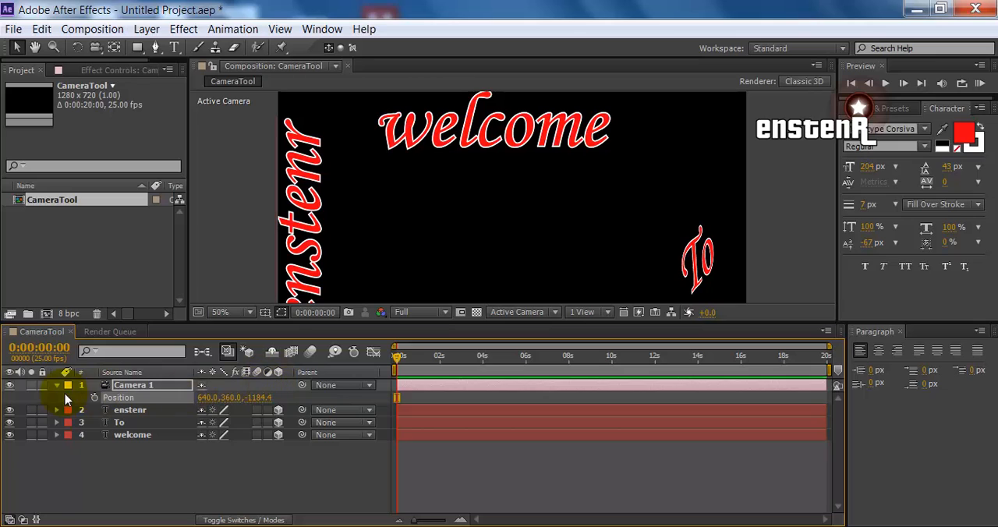
Try animating Camera 1's Z position with keyframes at 0:00:00:00 and 0:00:05:21, and delete both keyframes
click(94, 398)
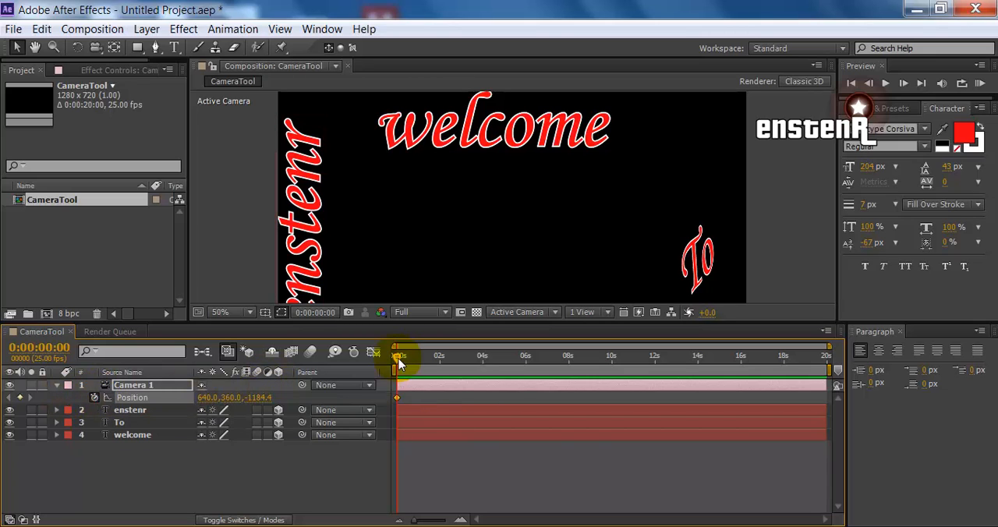
drag(398, 357, 522, 357)
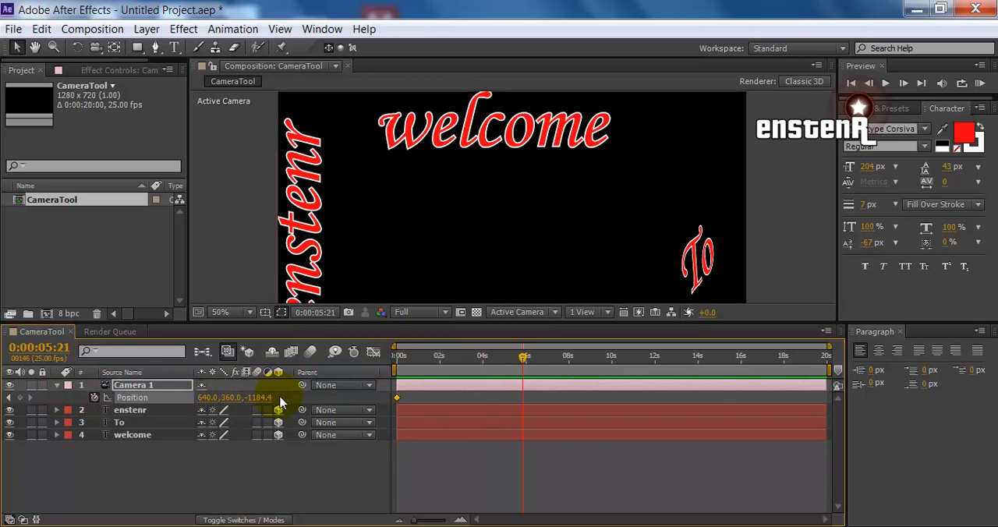
drag(253, 397, 394, 362)
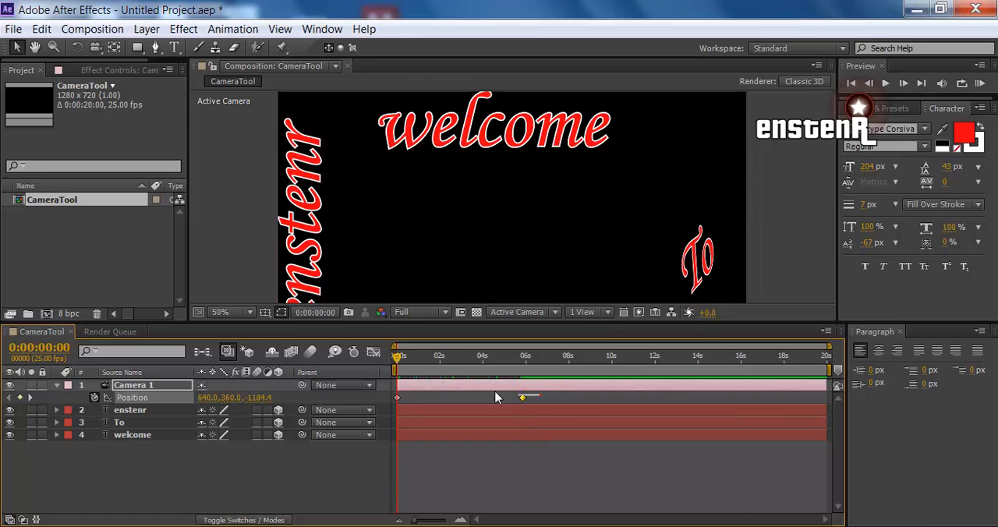
mouse_move(540, 396)
mouse_down()
mouse_move(405, 392)
mouse_move(383, 402)
mouse_up()
key(Delete)
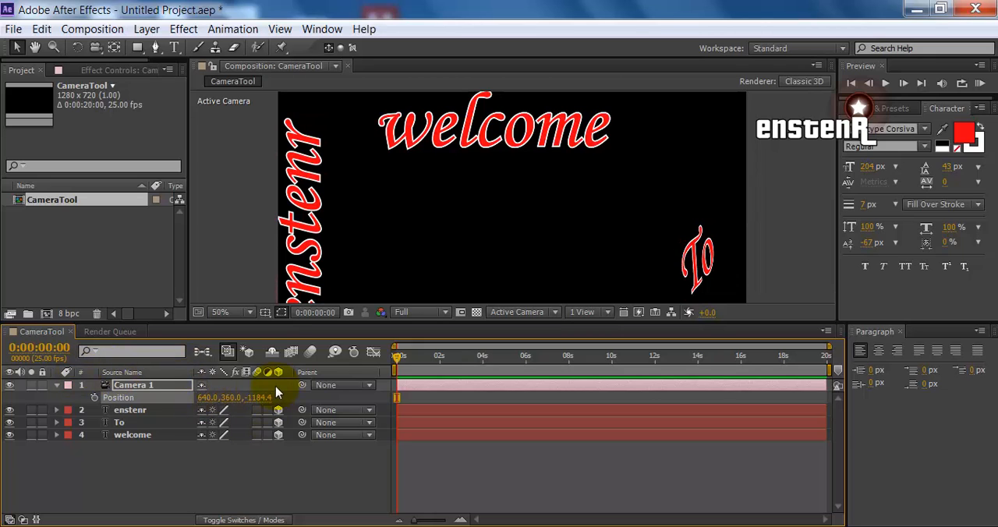
Collapse Camera 1's properties and add a null object to the CameraTool composition
click(221, 498)
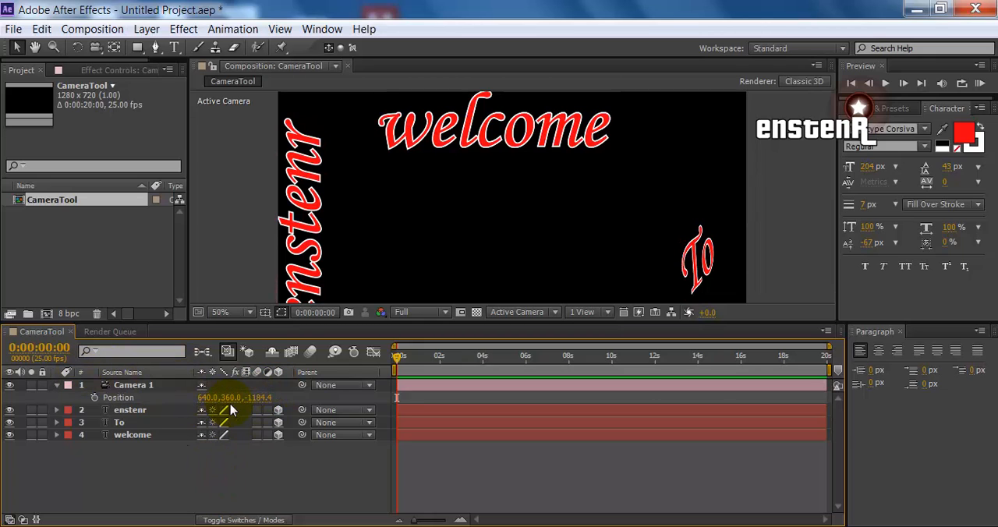
click(56, 386)
right_click(161, 464)
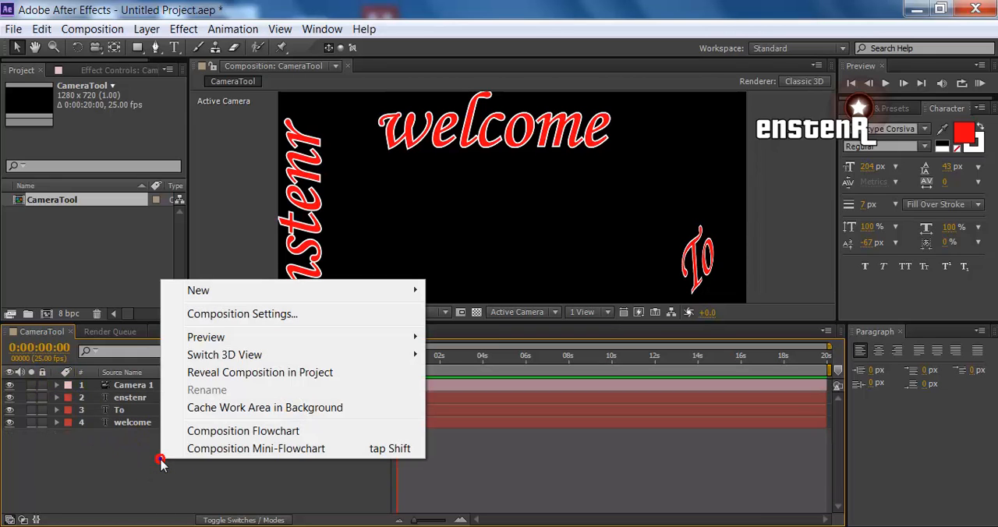
mouse_move(273, 294)
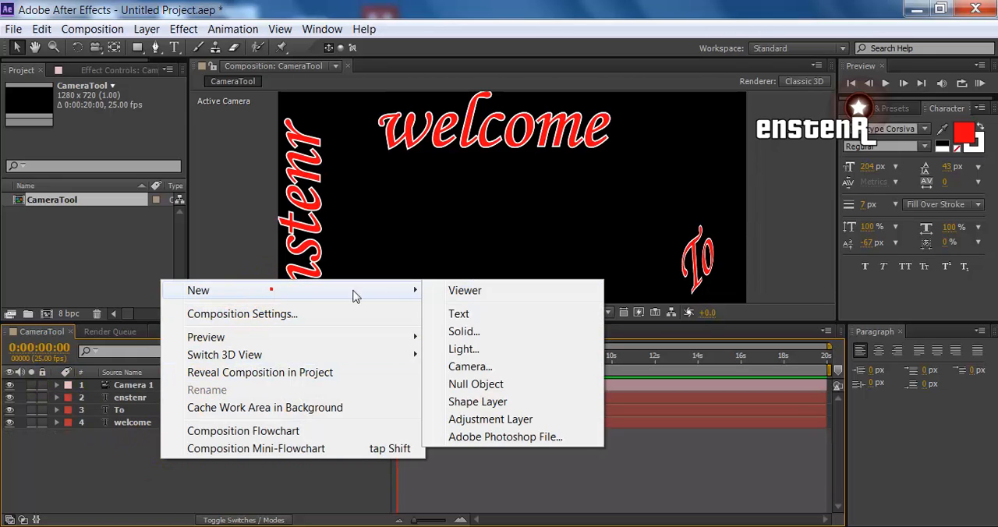
click(478, 385)
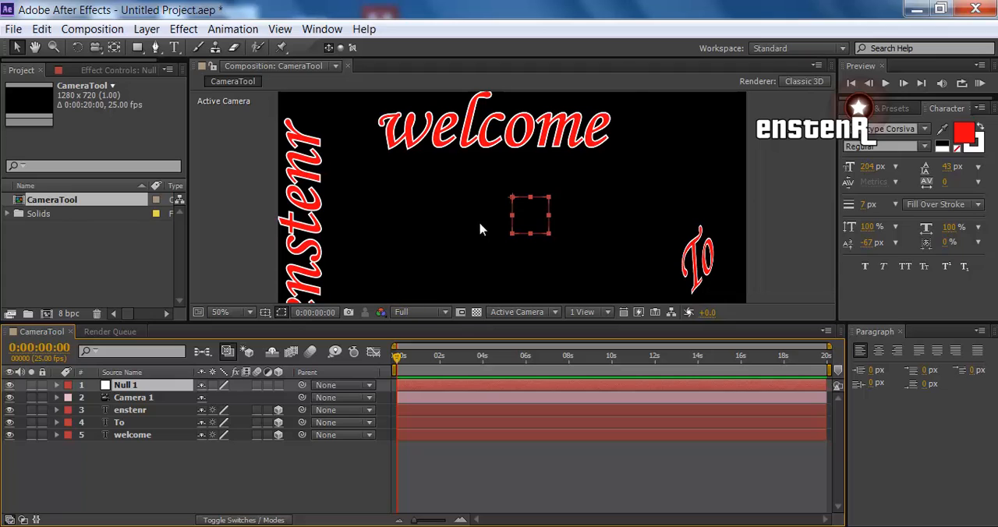
Parent Camera 1 to Null 1 and move the null slightly up and to the left in the composition
click(158, 400)
click(156, 385)
drag(301, 399, 155, 387)
mouse_move(505, 199)
mouse_down()
mouse_move(499, 204)
mouse_move(467, 164)
mouse_move(429, 175)
mouse_move(396, 204)
mouse_move(437, 234)
mouse_move(421, 289)
mouse_move(373, 226)
mouse_move(461, 166)
mouse_move(538, 160)
mouse_move(623, 232)
mouse_move(521, 194)
mouse_move(499, 167)
mouse_move(491, 179)
mouse_move(437, 167)
mouse_move(234, 165)
mouse_move(494, 167)
mouse_move(633, 203)
mouse_move(527, 256)
mouse_move(382, 206)
mouse_move(593, 180)
mouse_move(416, 191)
mouse_move(581, 170)
mouse_move(524, 205)
mouse_move(515, 190)
mouse_move(496, 191)
mouse_move(503, 204)
mouse_up()
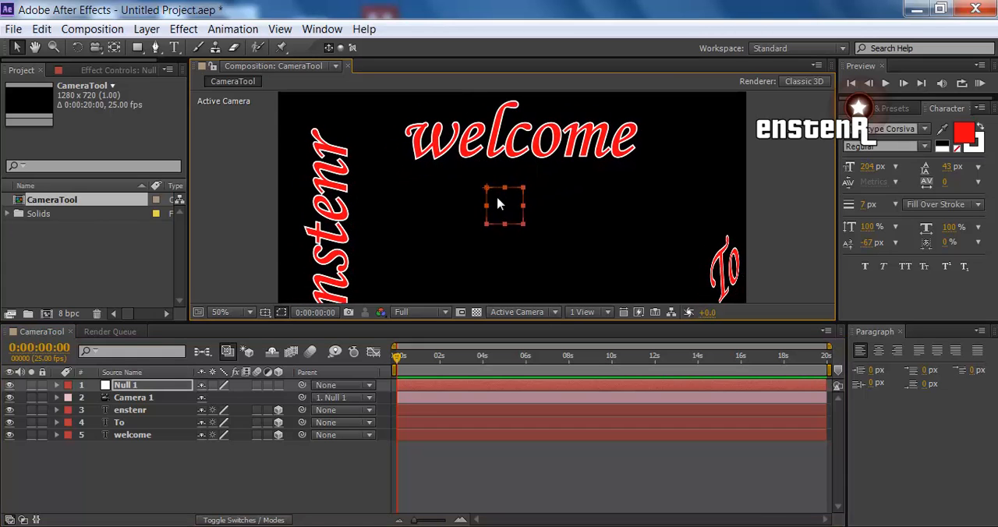
Inspect the transform properties of the parented Camera 1 and collapse the layer
click(57, 398)
click(67, 410)
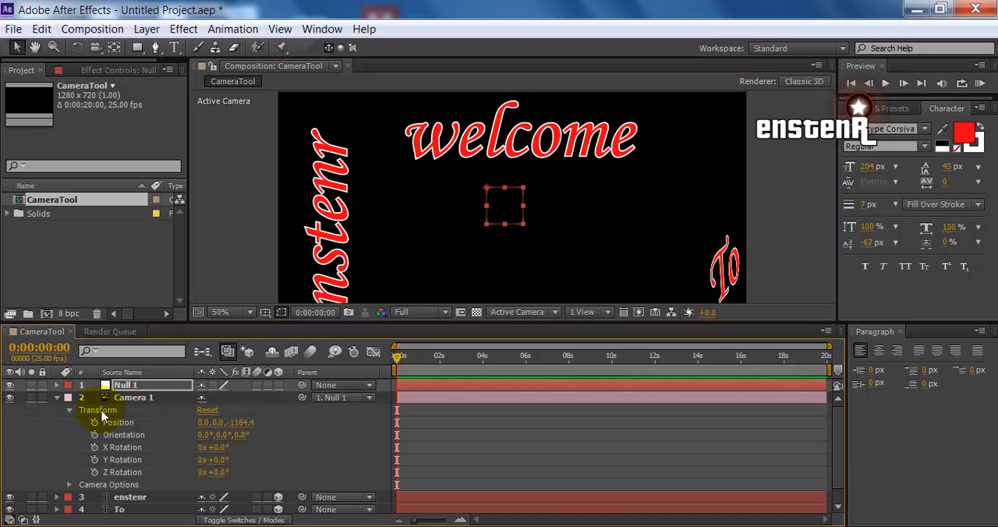
click(56, 398)
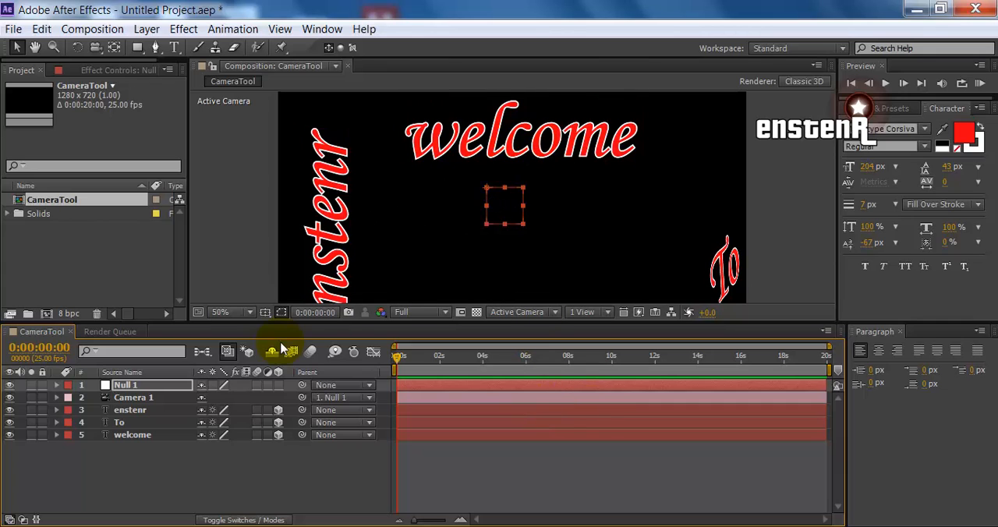
click(56, 398)
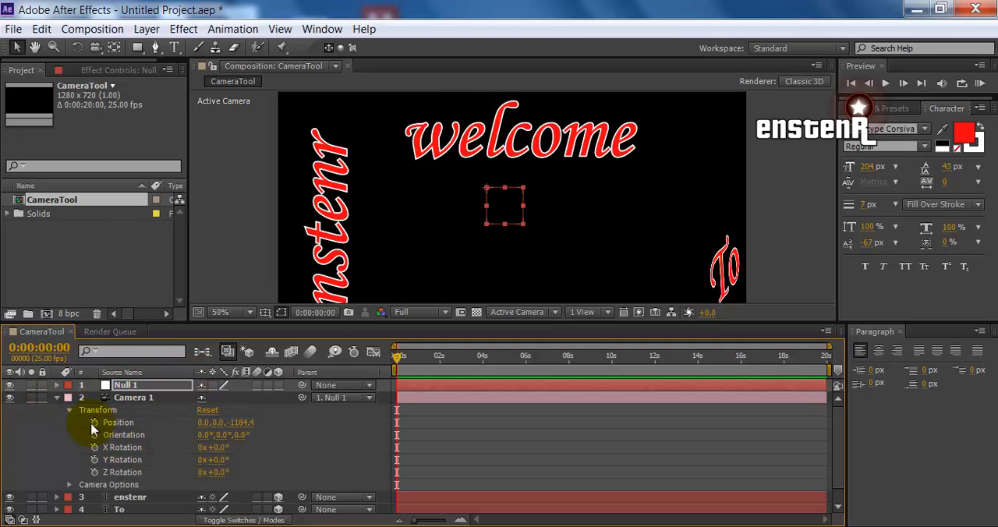
click(56, 398)
Reveal the camera options of Camera 1 and enable an expression on its Focus Distance
click(117, 397)
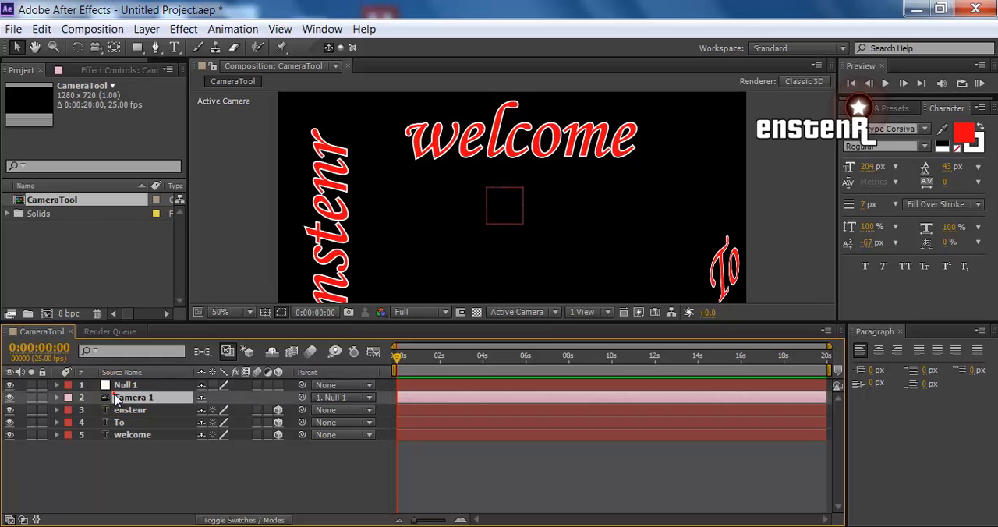
key(a)
key(a)
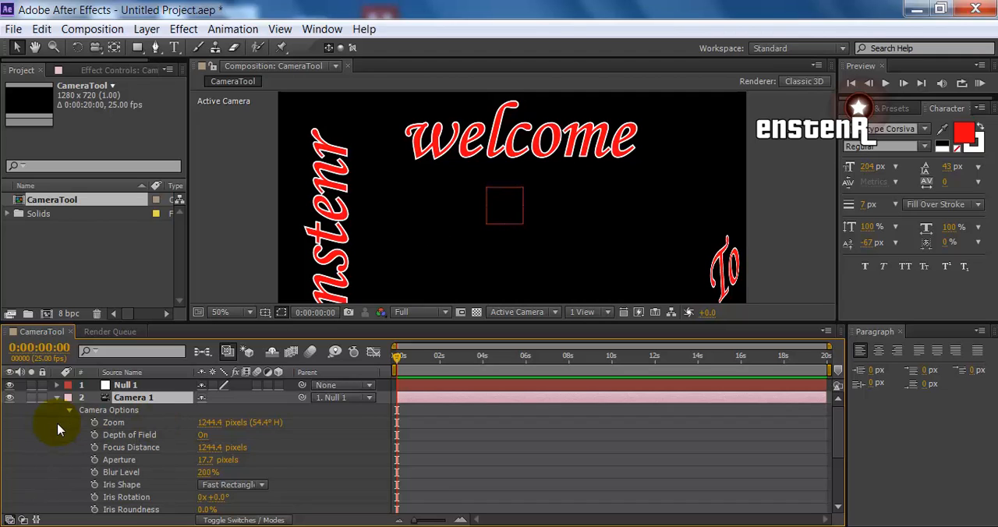
alt+click(94, 451)
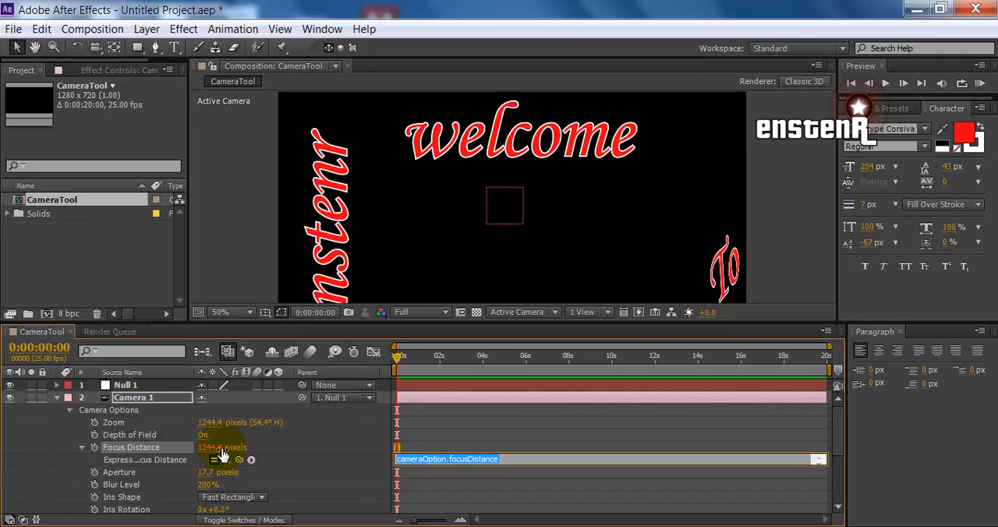
Show Camera 1's position alongside its options and link the Focus Distance expression to its Z value as transform.position[2]*-1
click(134, 399)
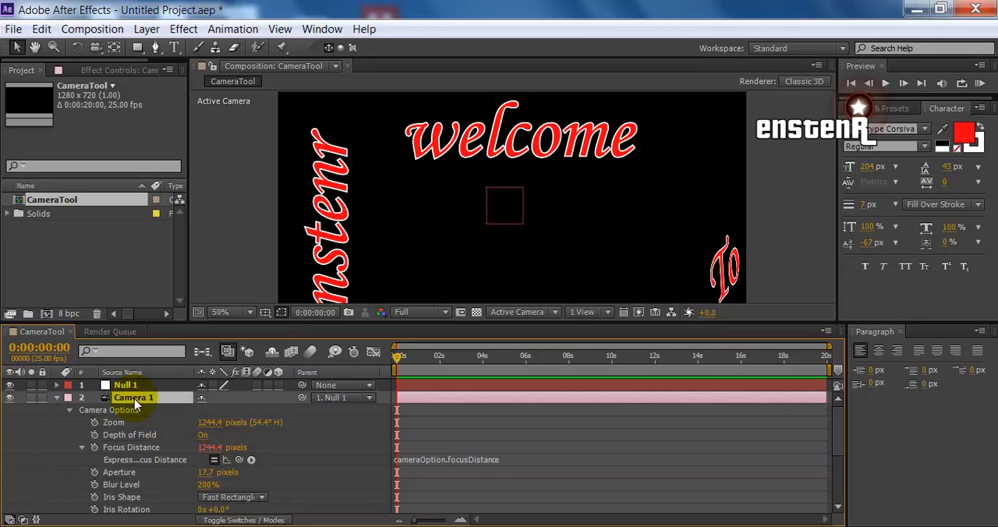
key(shift+p)
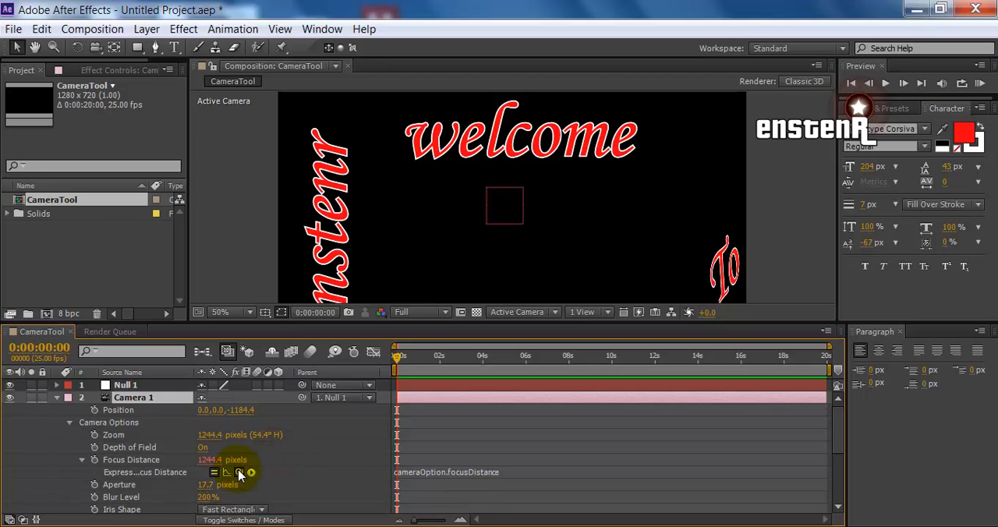
drag(240, 472, 242, 412)
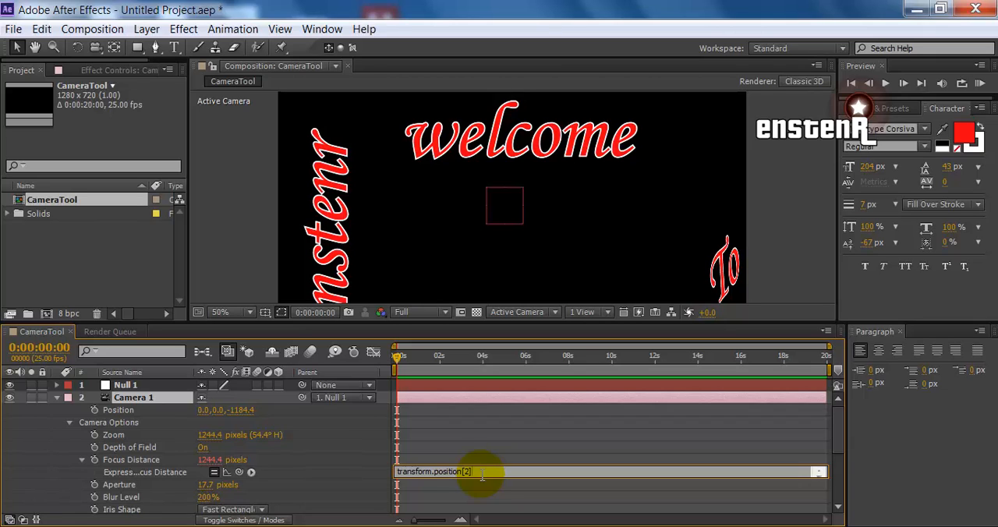
text(*)
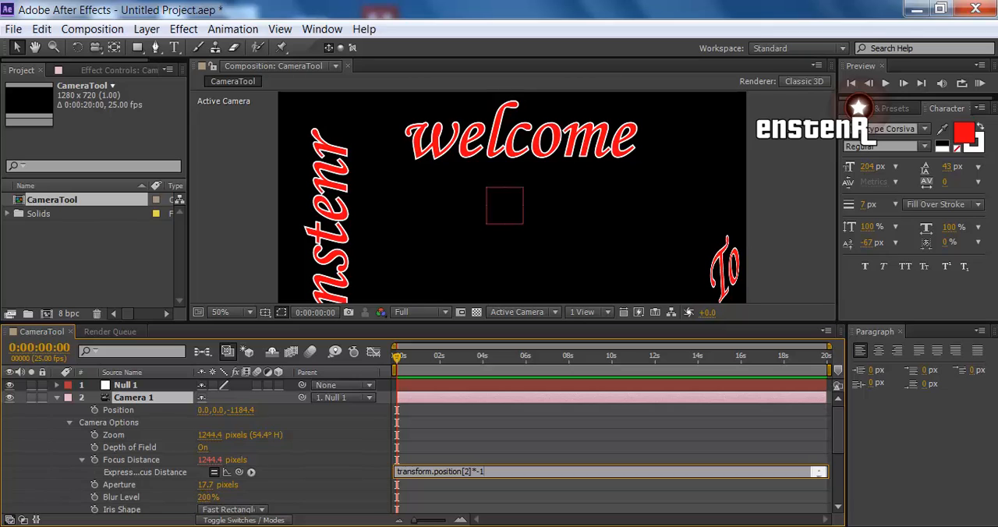
click(481, 473)
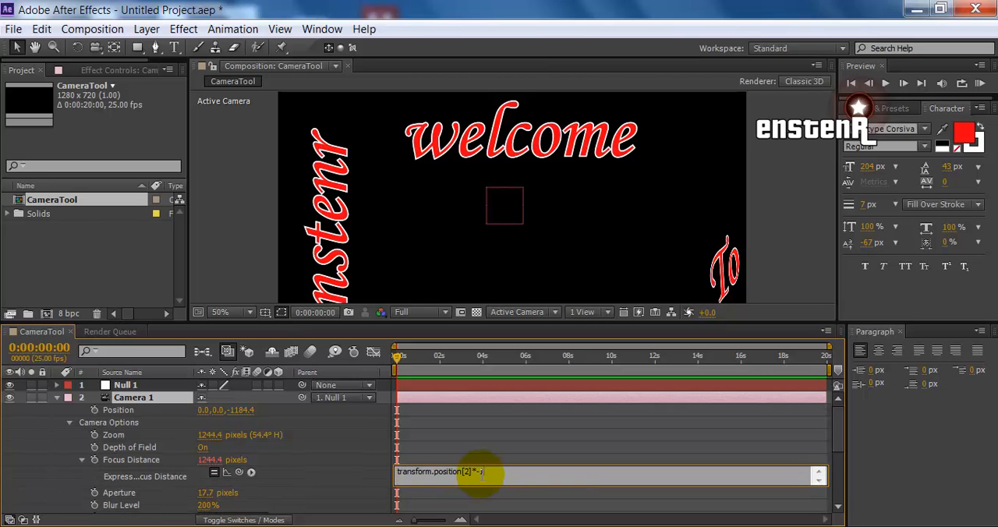
click(478, 446)
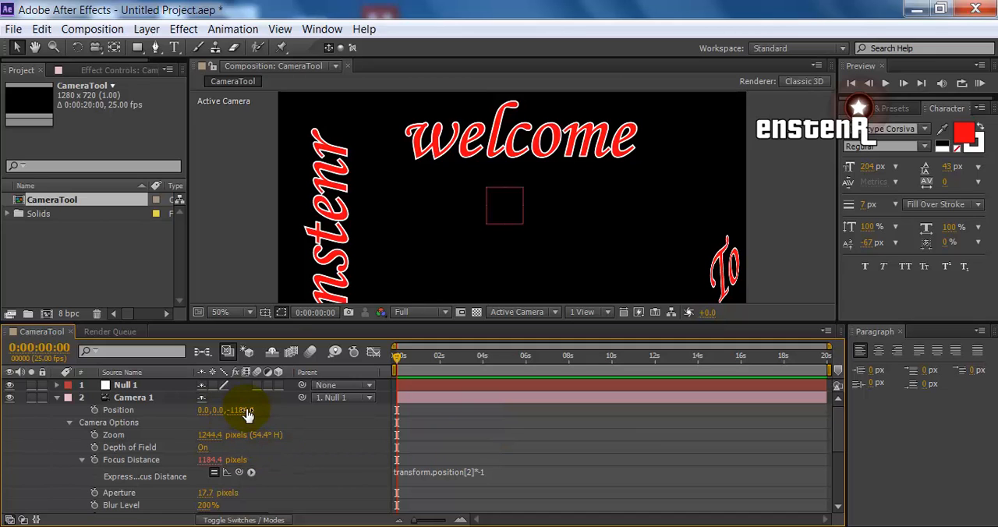
Collapse the Camera 1 properties and move Null 1 slightly up and to the left in the composition
click(43, 398)
click(56, 398)
click(117, 384)
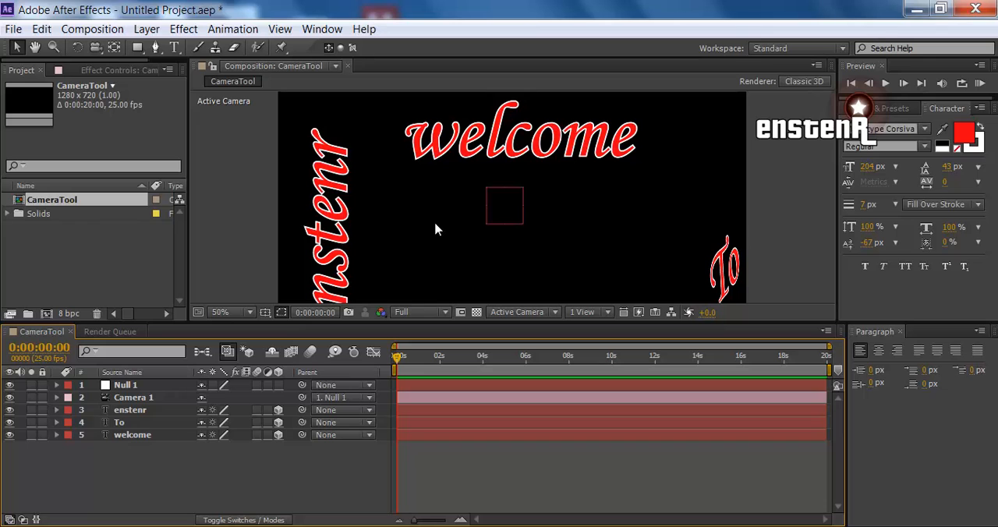
mouse_move(493, 206)
mouse_down()
mouse_move(418, 214)
mouse_move(464, 193)
mouse_move(511, 137)
mouse_move(628, 204)
mouse_move(546, 183)
mouse_move(477, 197)
mouse_up()
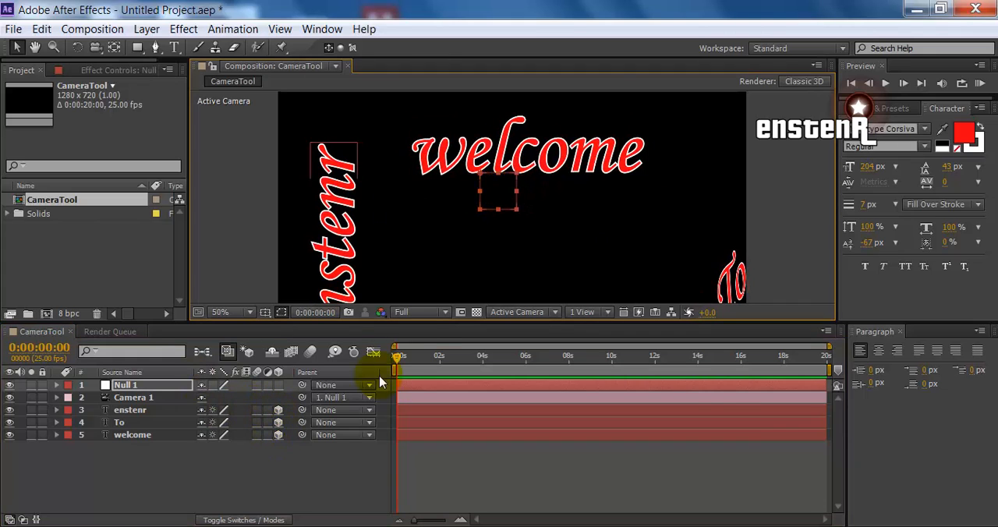
Switch the composition to the 2 Views - Horizontal layout and make the Top view active
click(505, 313)
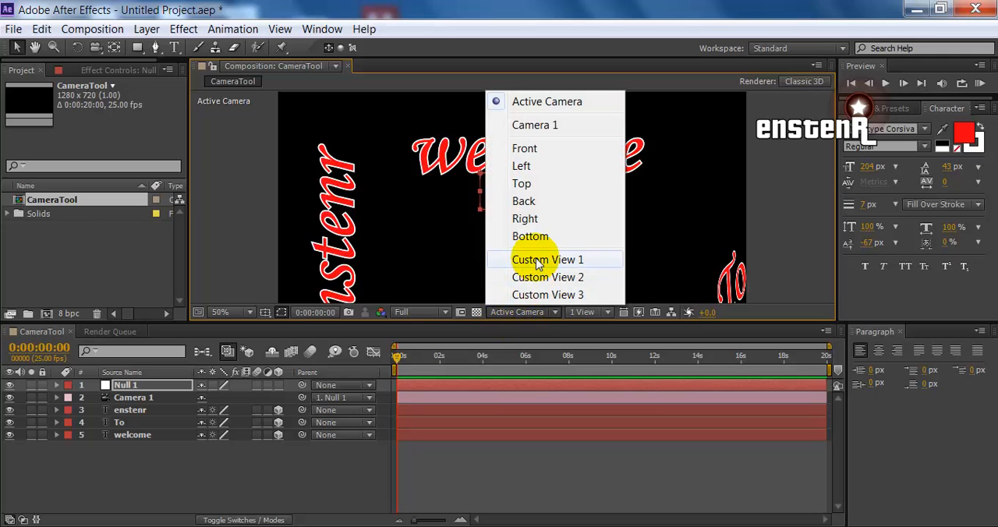
click(597, 312)
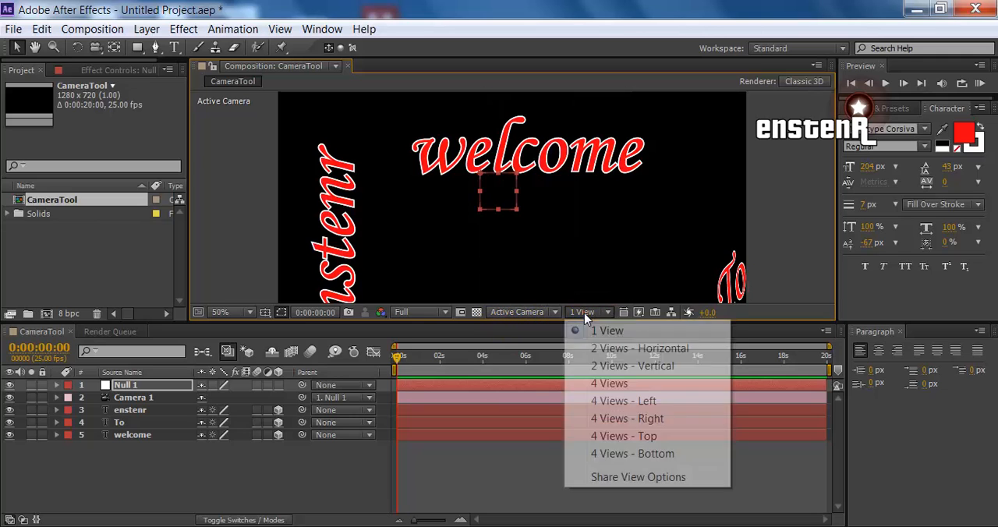
click(608, 351)
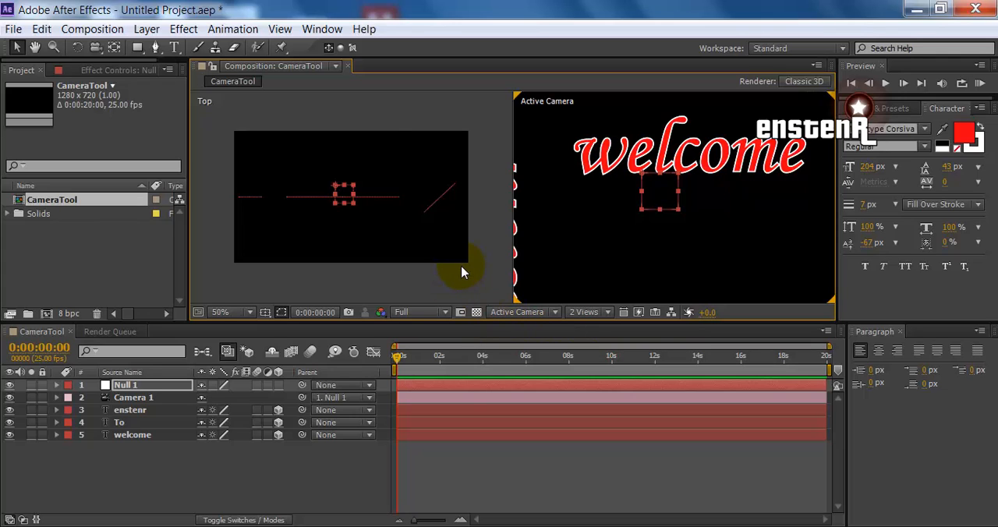
click(345, 220)
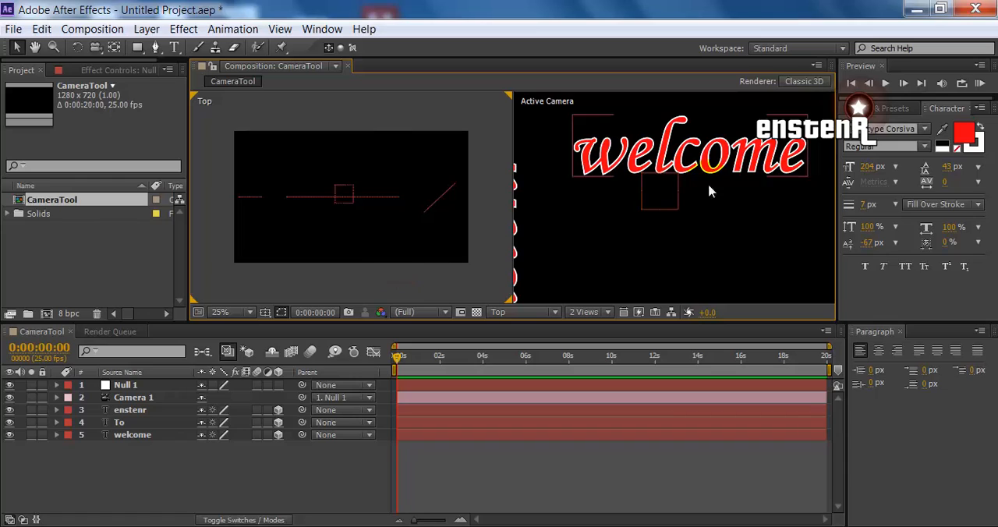
Identify the welcome, enstenr and To layers in the Top view and compare them with the whole Active Camera frame
click(297, 200)
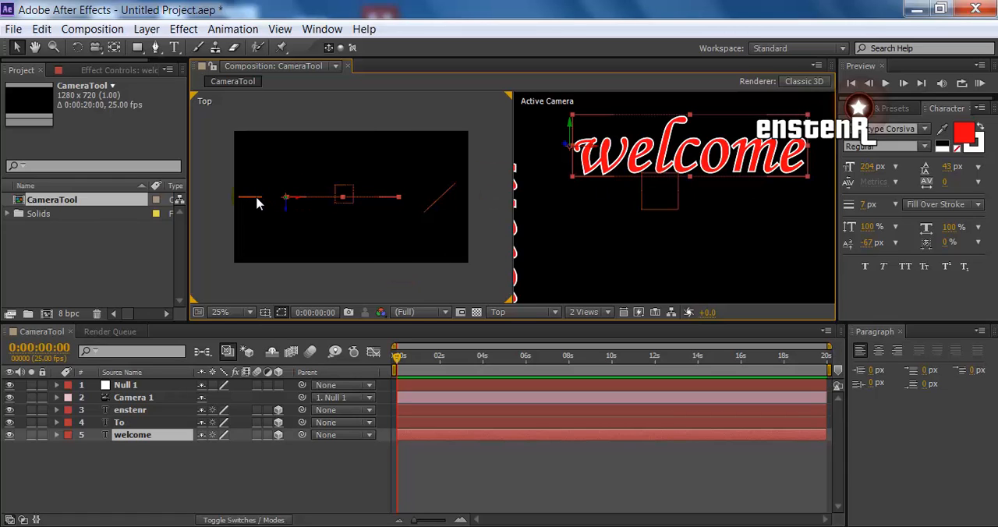
click(257, 200)
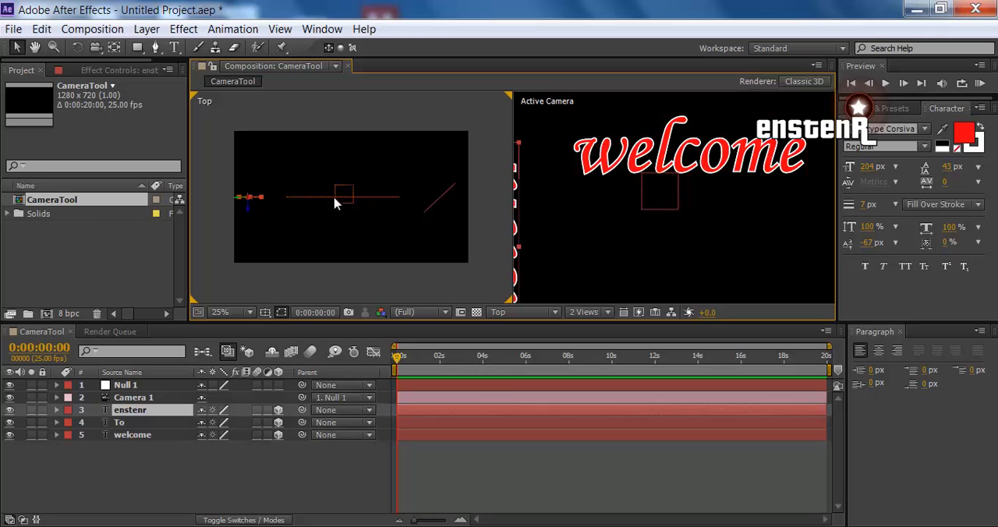
click(440, 201)
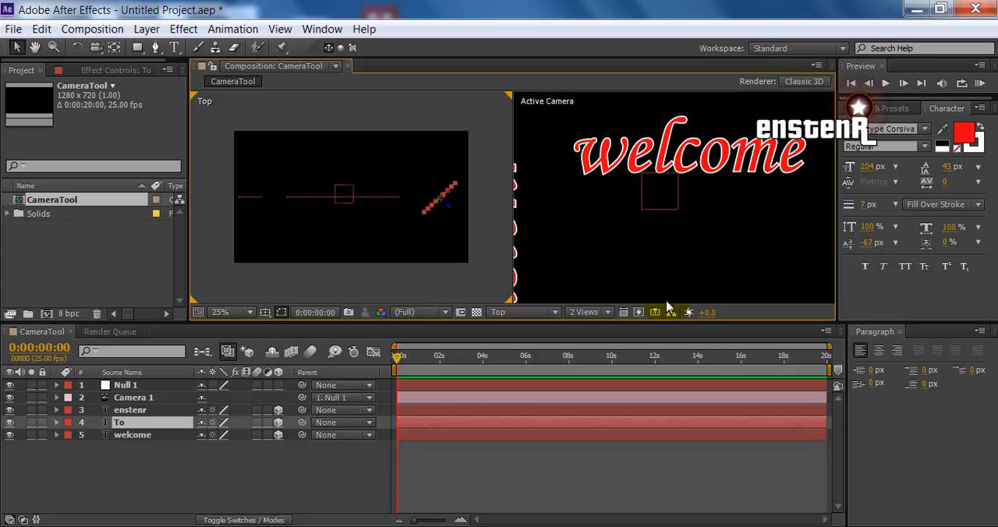
scroll(636, 226, down, 2)
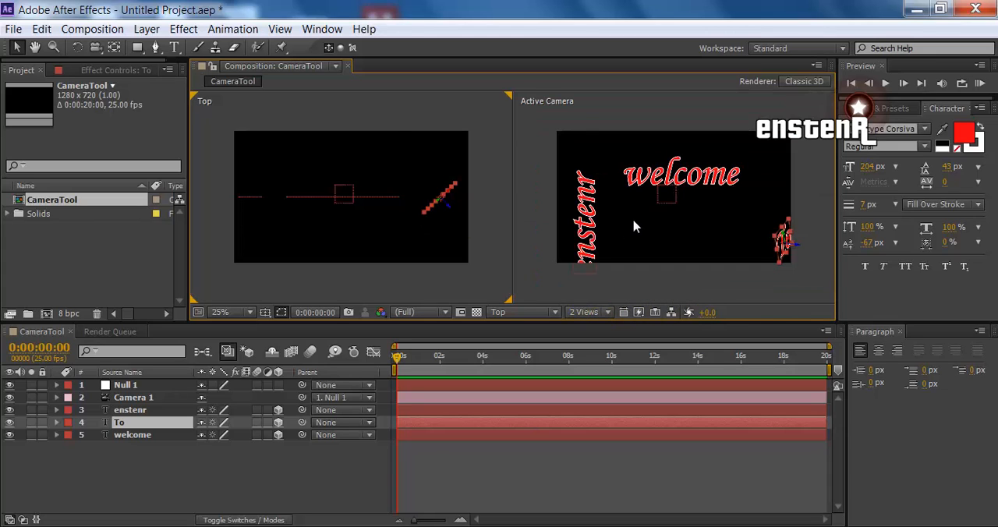
click(791, 236)
Push the welcome text far back along its Z axis in the Top view, enlarging the composition area for more room
click(361, 200)
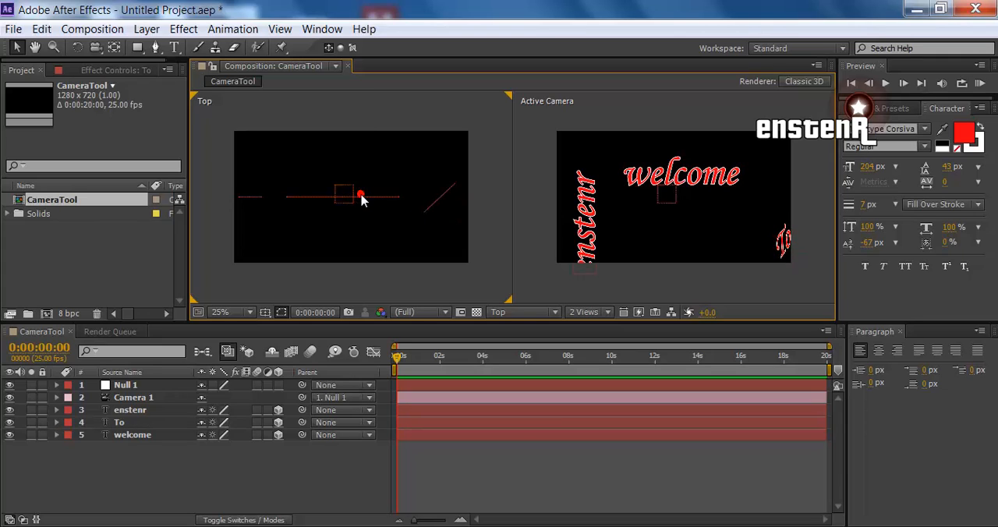
click(364, 200)
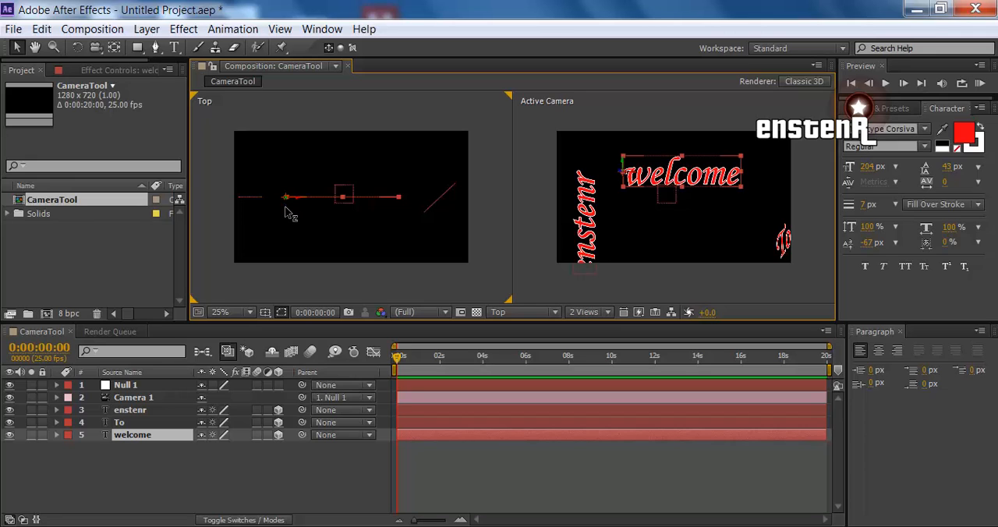
drag(286, 198, 286, 108)
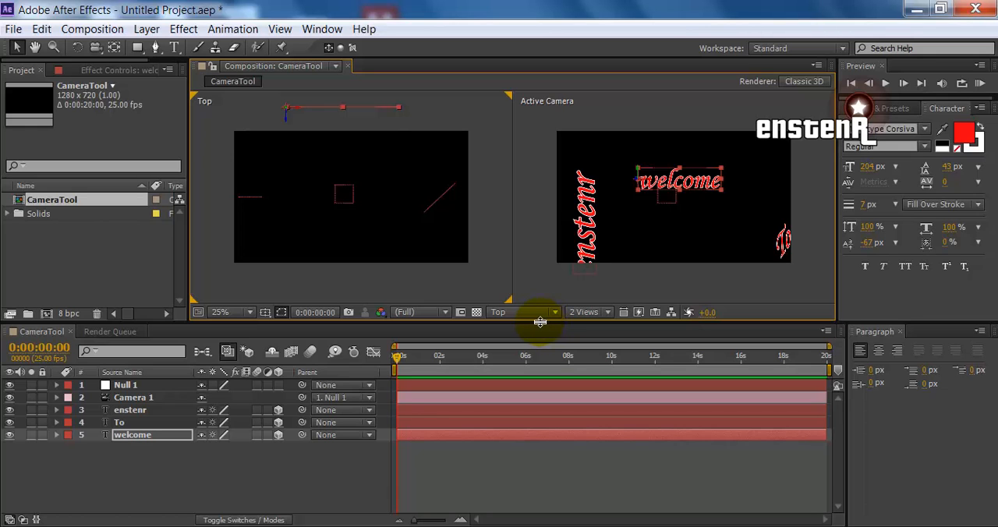
drag(540, 322, 517, 409)
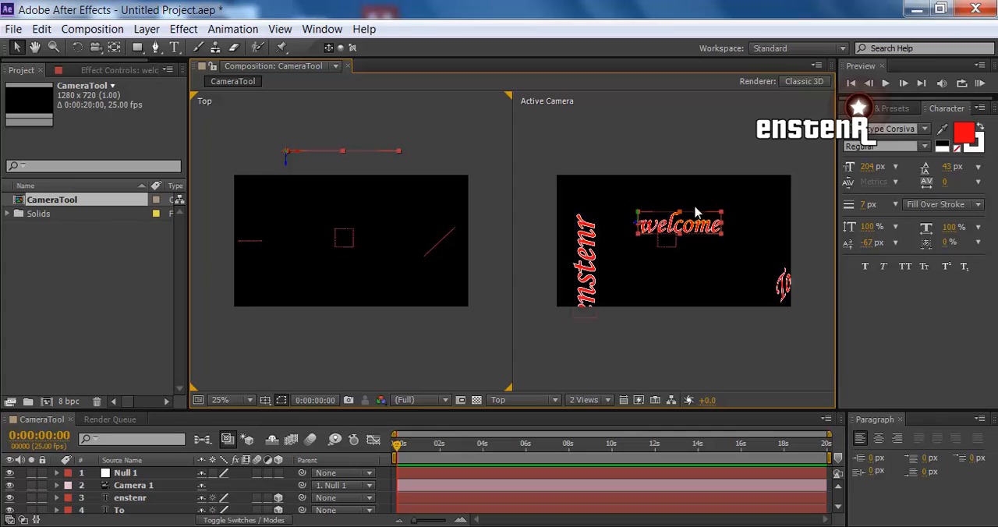
scroll(696, 212, up, 2)
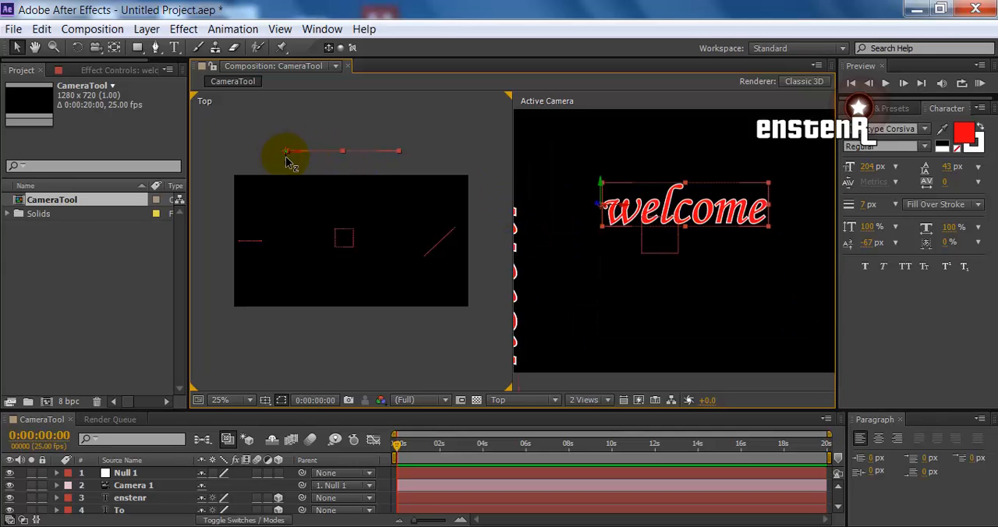
drag(288, 161, 289, 83)
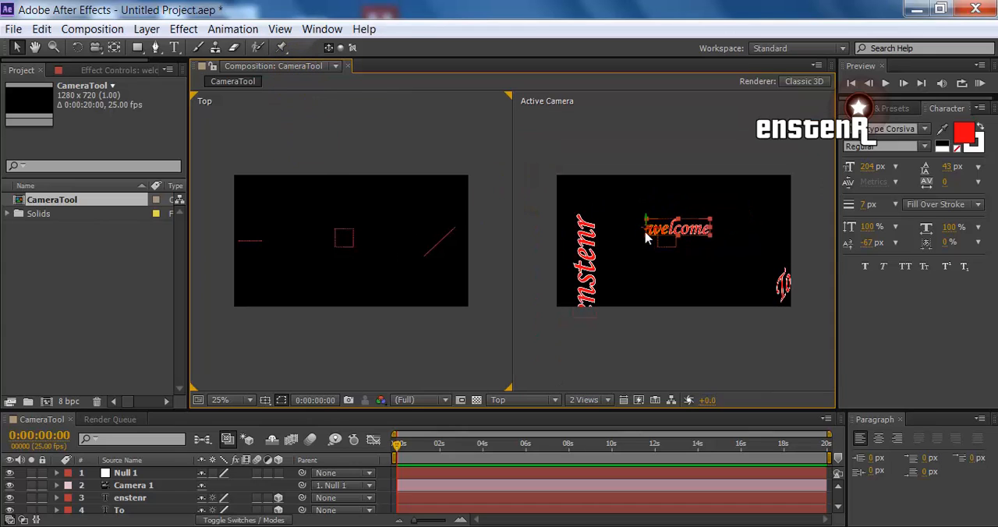
In the Top view, bring the enstenr text toward the camera and move the To text far back and left, behind welcome
click(249, 244)
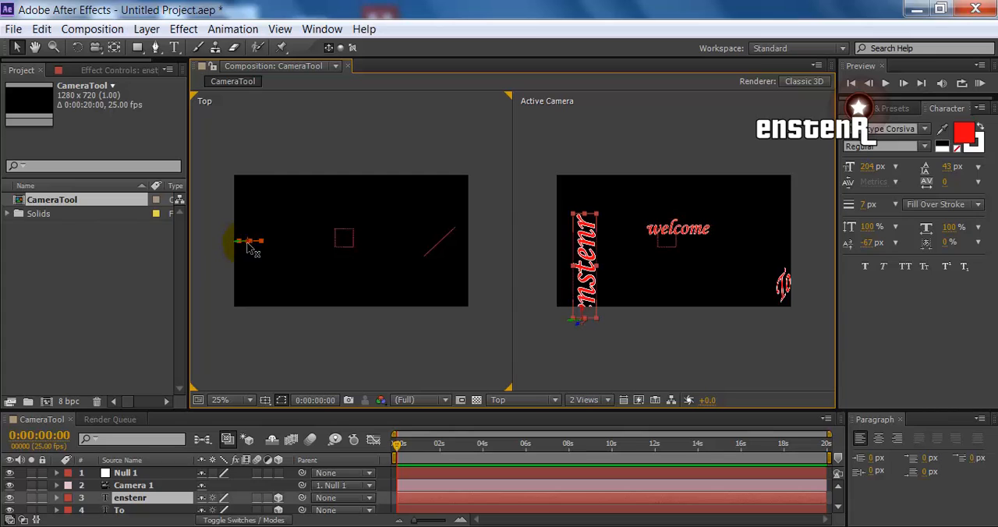
drag(251, 260, 243, 354)
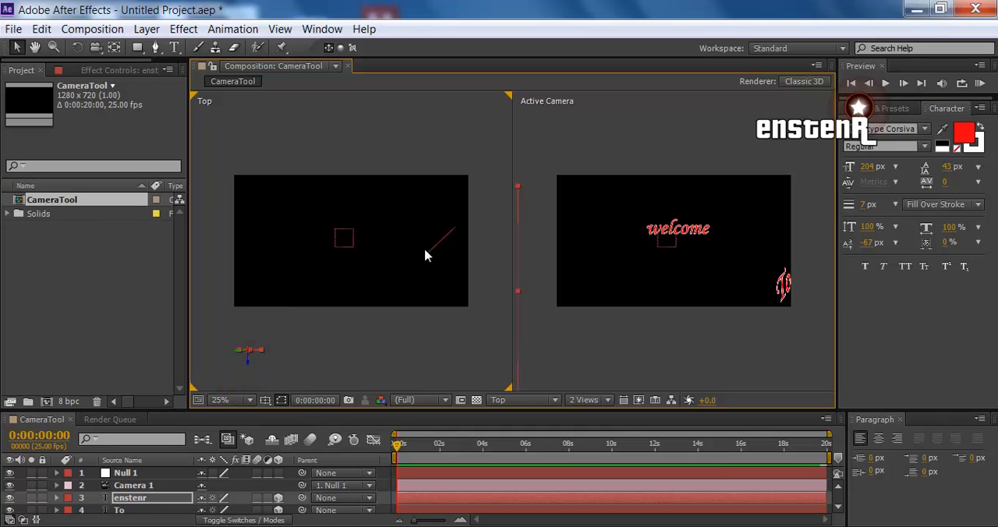
click(437, 245)
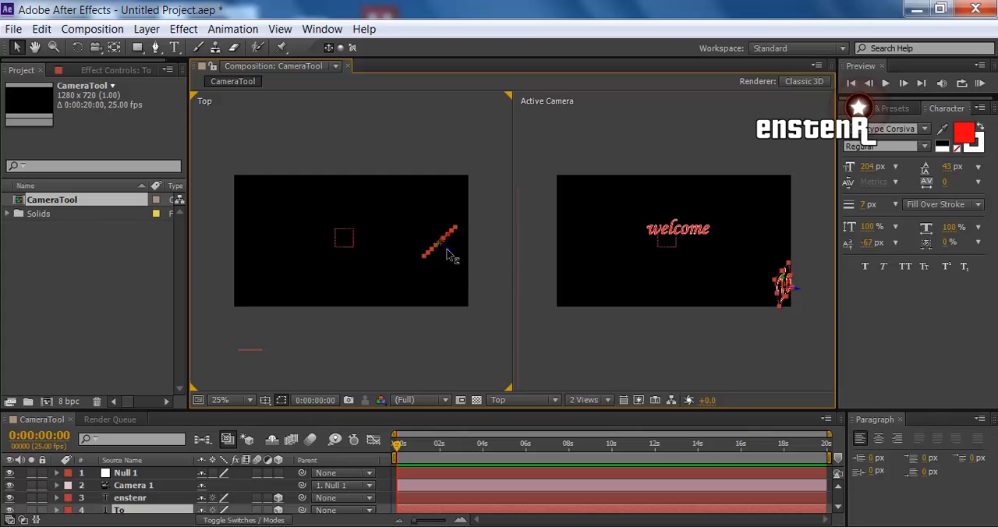
drag(450, 256, 236, 107)
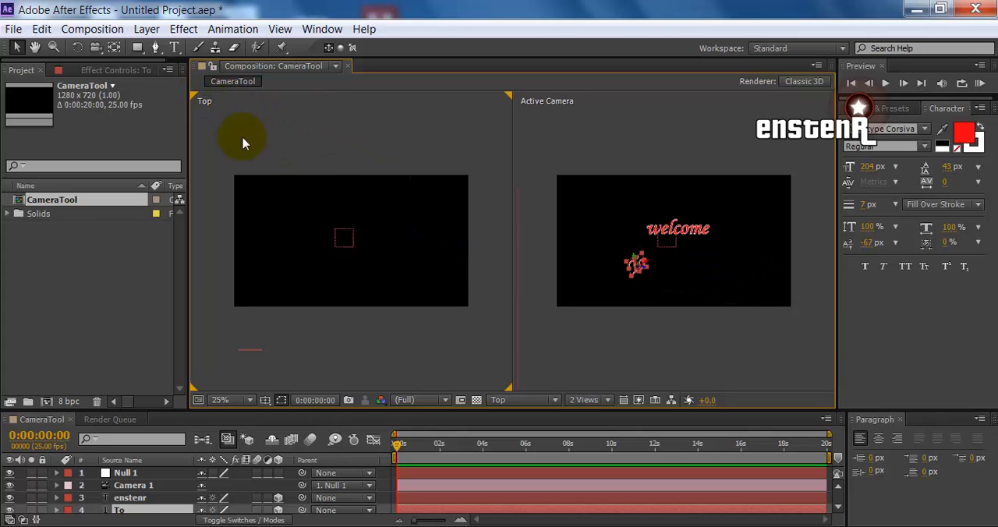
scroll(338, 255, down, 2)
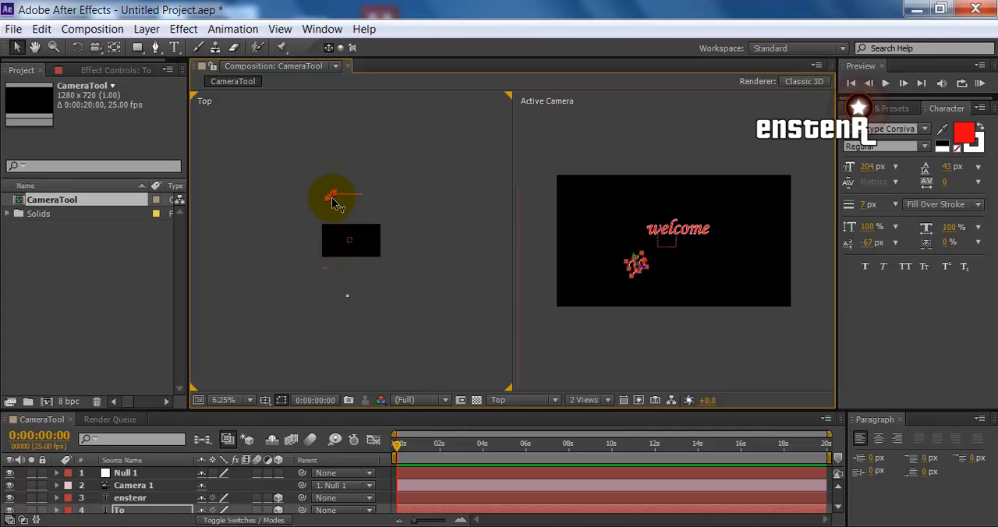
drag(333, 203, 229, 118)
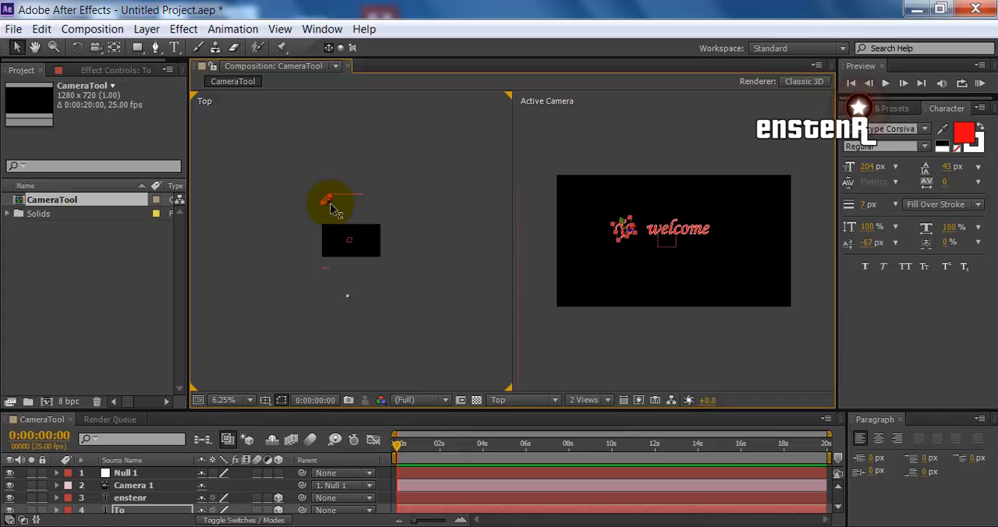
drag(332, 209, 282, 157)
scroll(670, 255, up, 2)
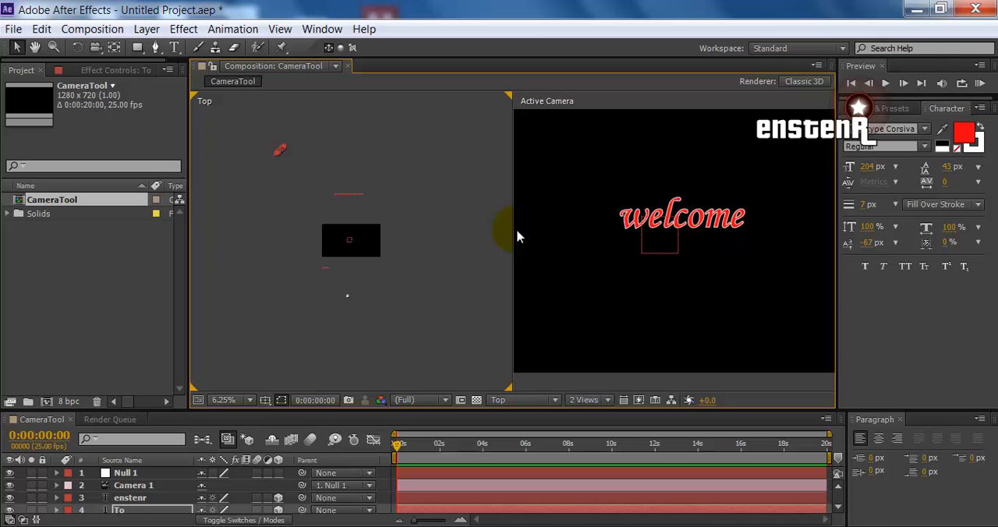
scroll(532, 228, down, 2)
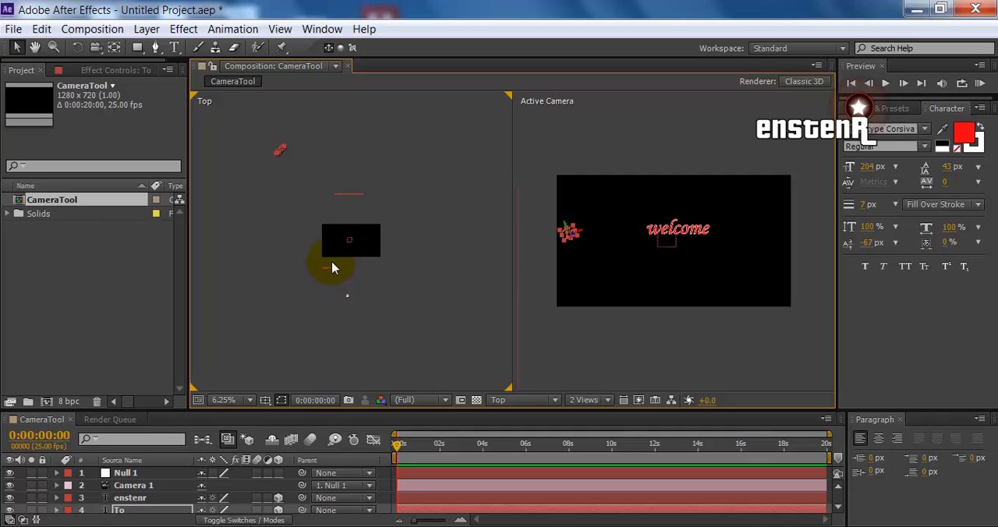
Push the welcome text even farther back in depth in the Top view and check its blur through the Active Camera
scroll(330, 269, up, 1)
scroll(331, 258, up, 1)
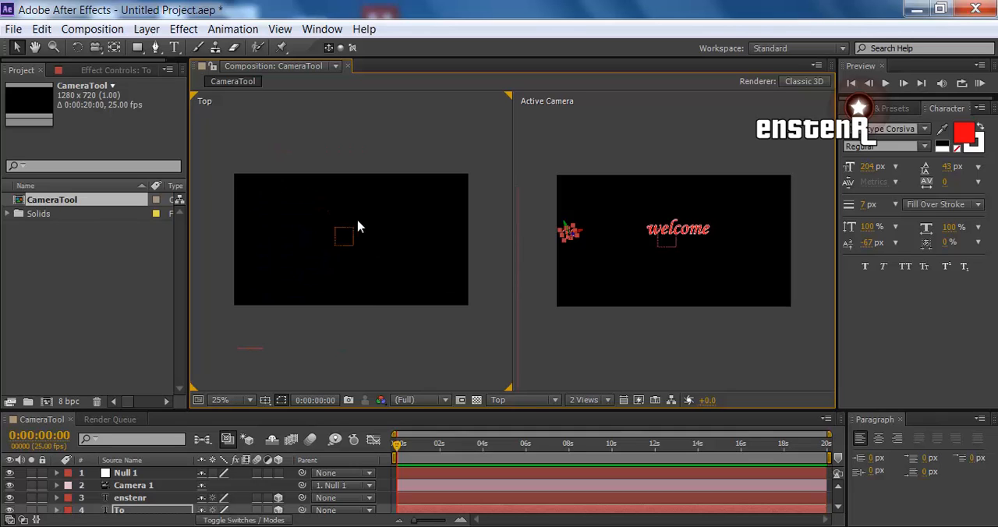
scroll(358, 221, down, 1)
click(348, 146)
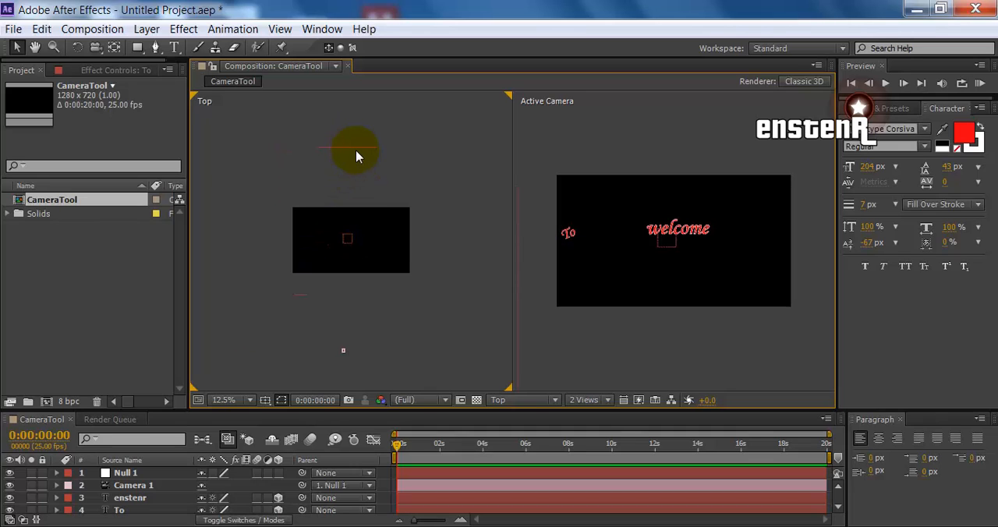
click(356, 156)
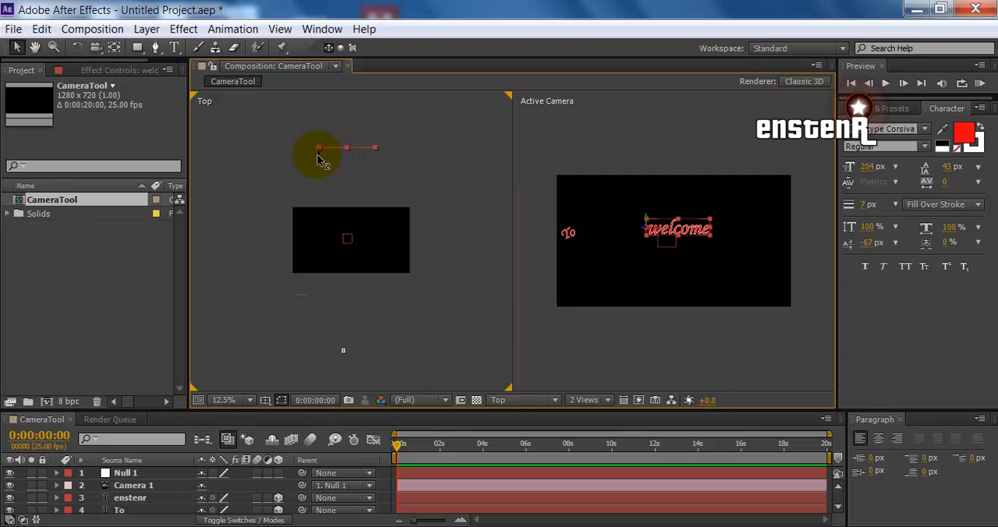
drag(317, 160, 325, 27)
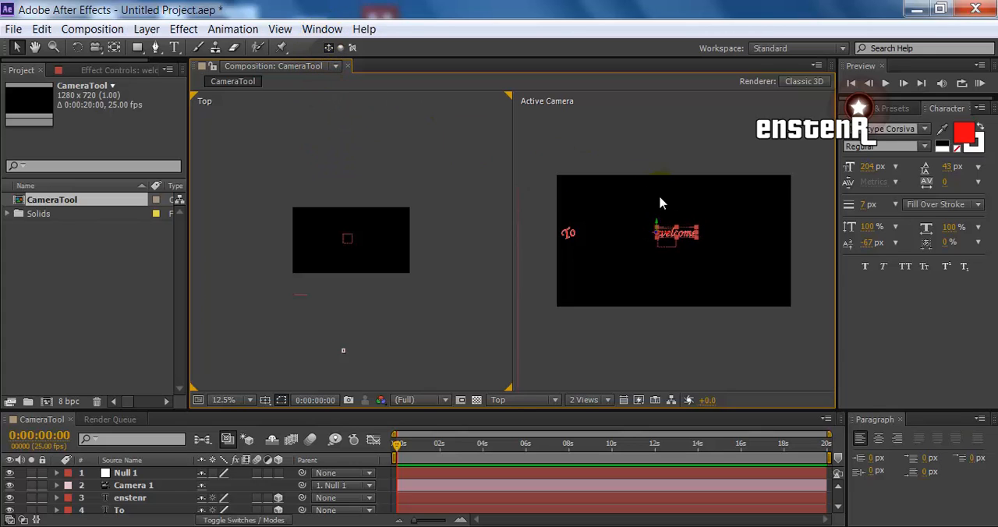
scroll(660, 203, up, 4)
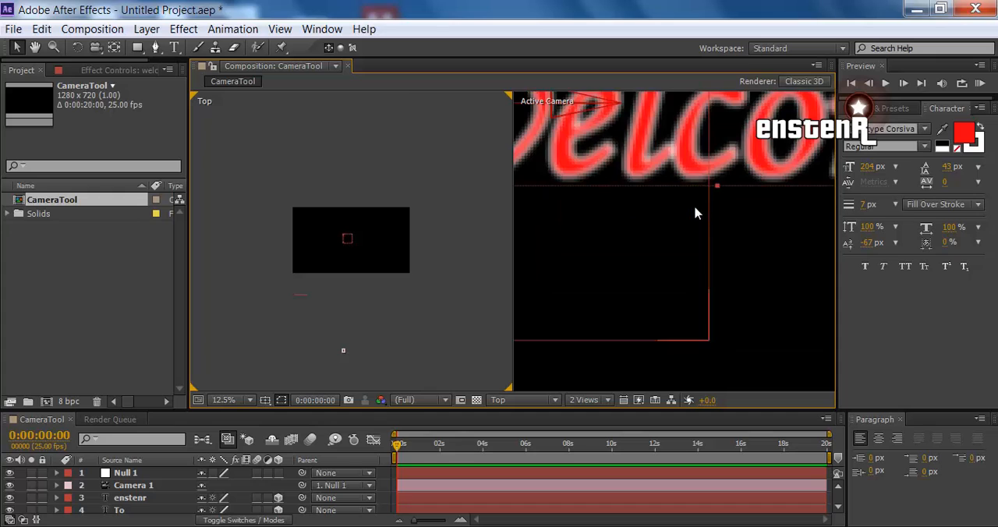
scroll(696, 191, down, 4)
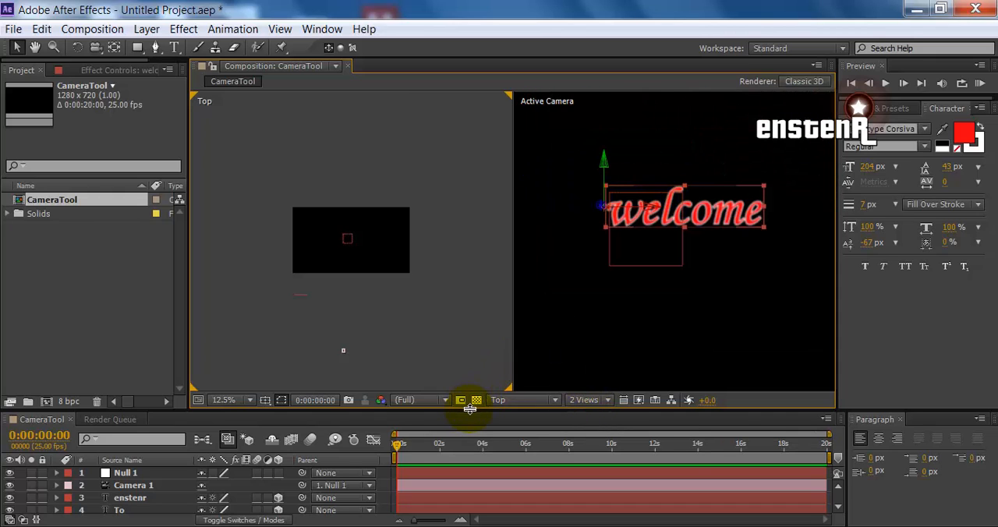
Return to a single Active Camera view at 50% zoom and rebalance the composition and timeline areas
drag(469, 408, 472, 272)
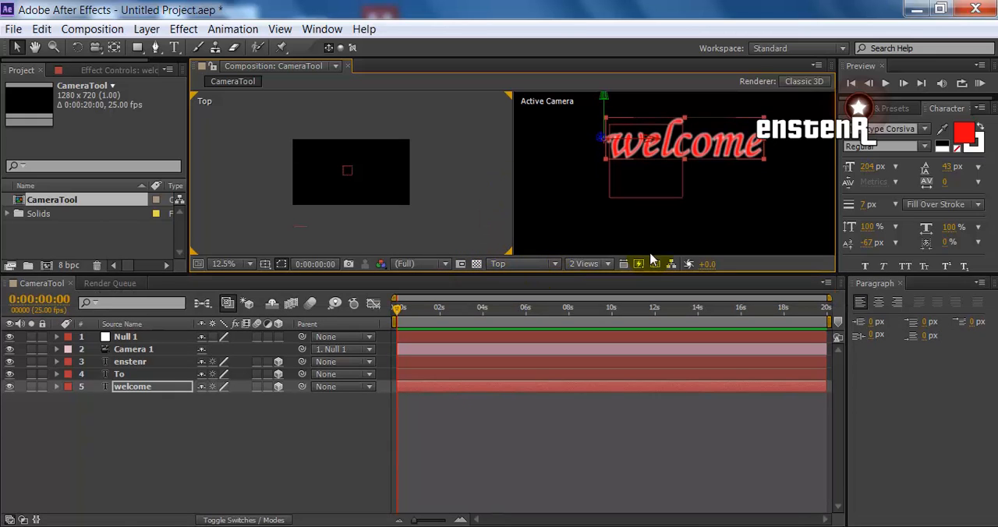
click(586, 264)
click(597, 282)
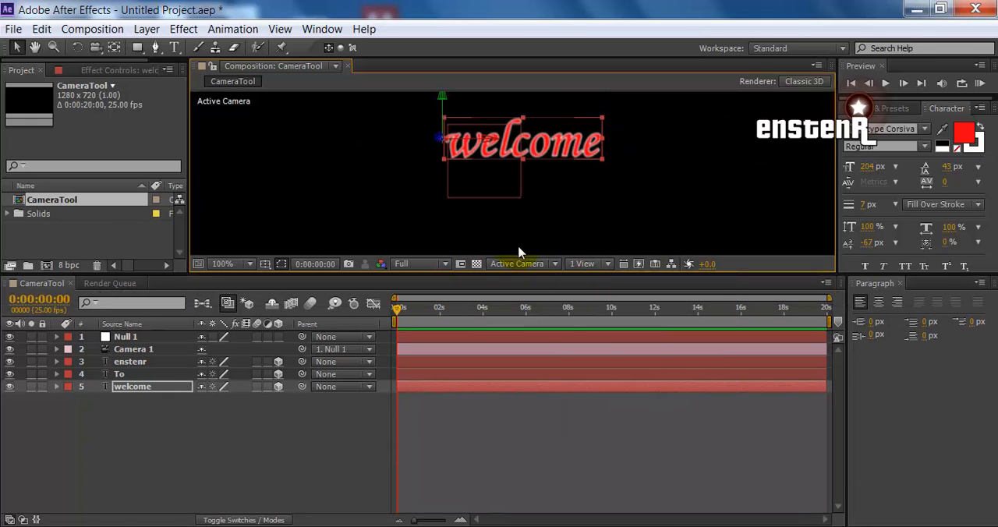
drag(528, 274, 531, 362)
key(comma)
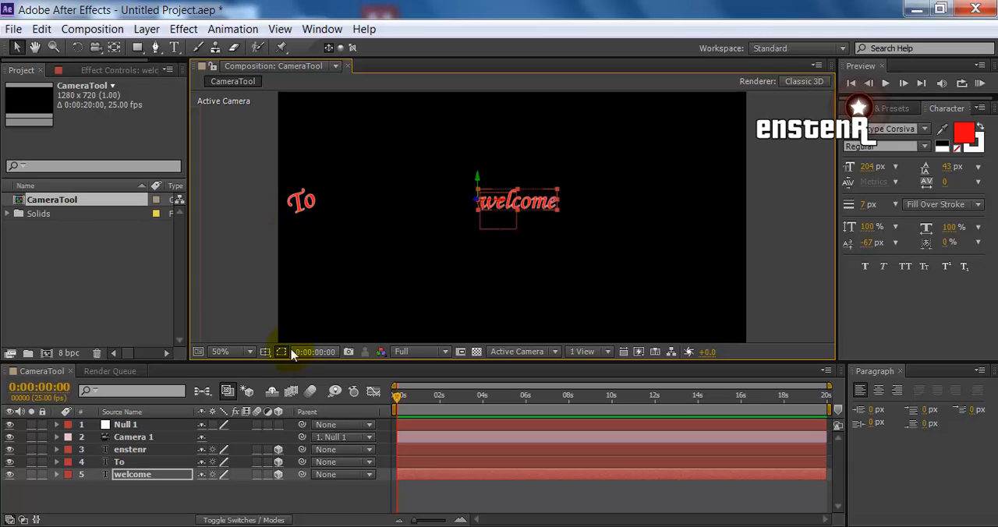
Reveal the Position properties of Null 1 and the welcome text, with the current time at 0:00:03:23
click(125, 441)
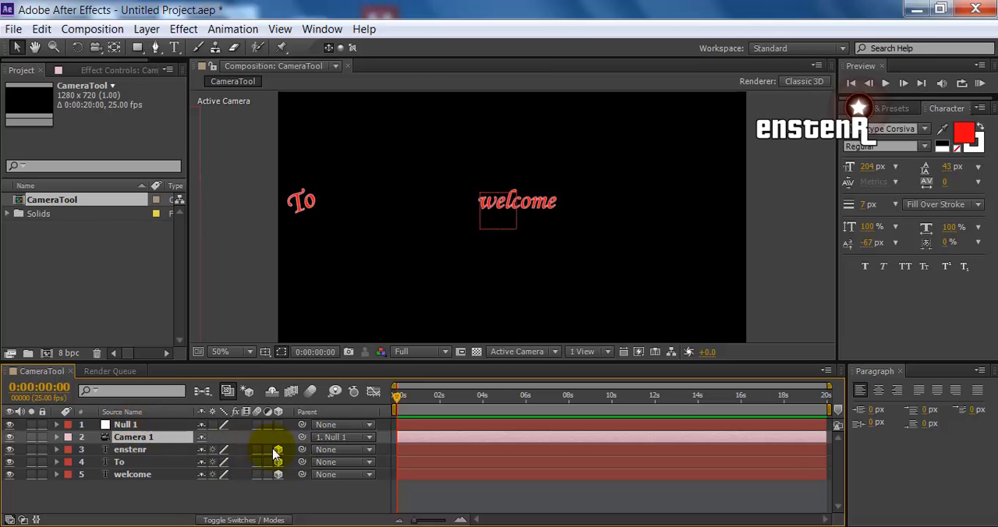
click(113, 425)
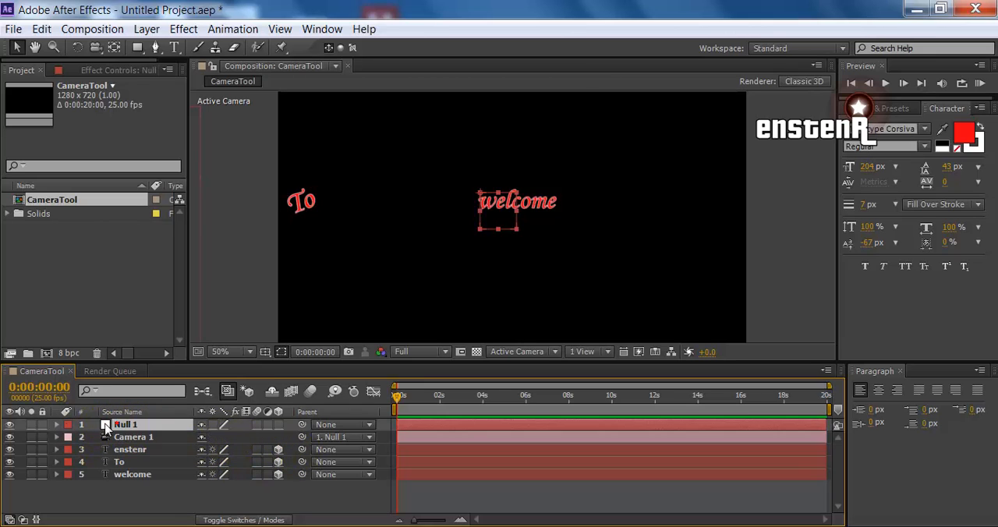
key(p)
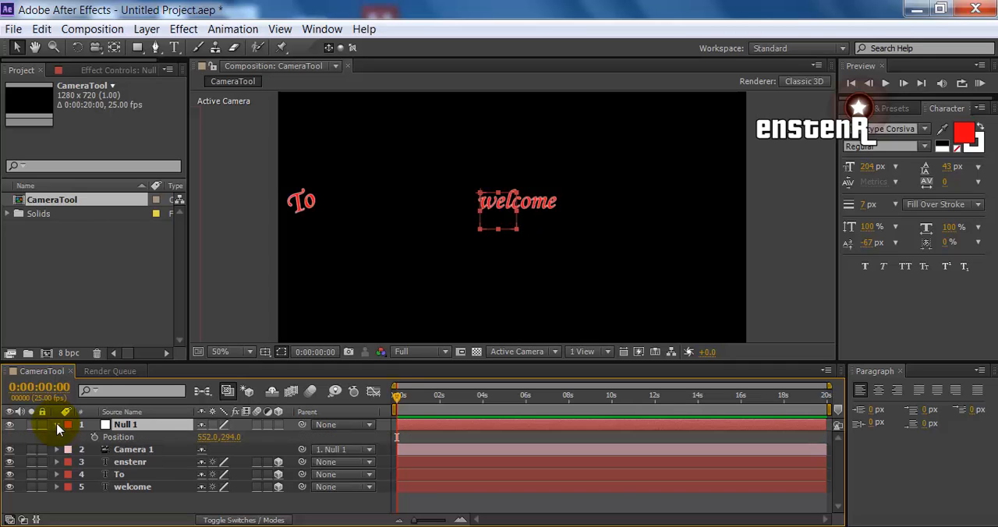
click(122, 490)
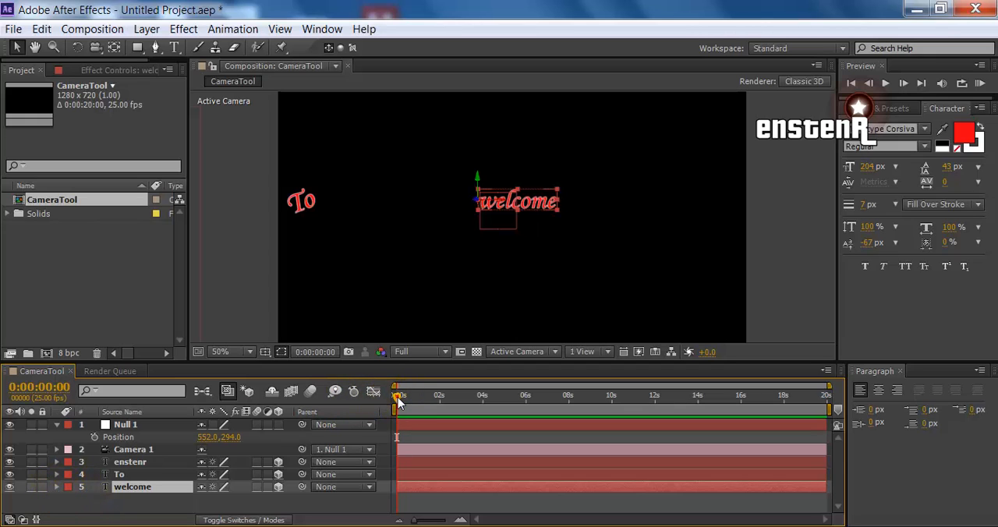
drag(408, 400, 482, 400)
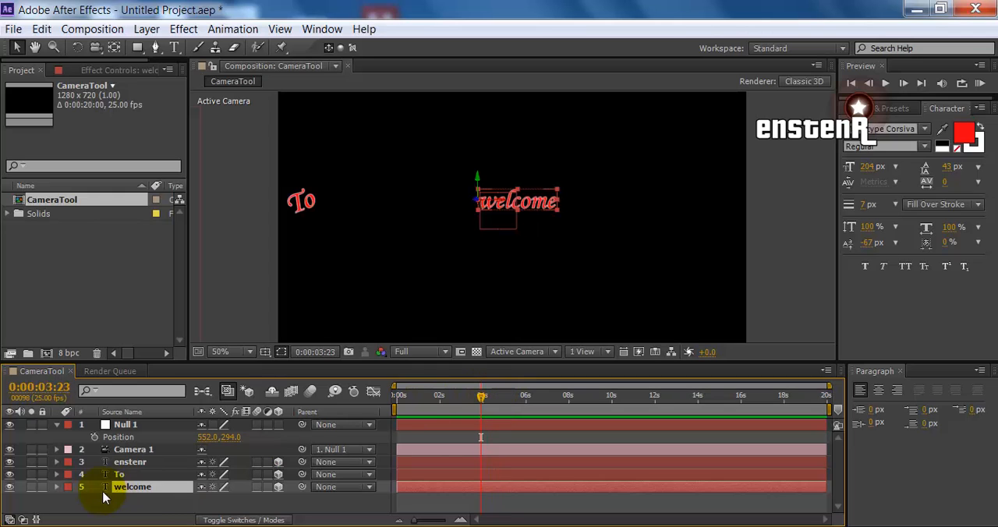
key(p)
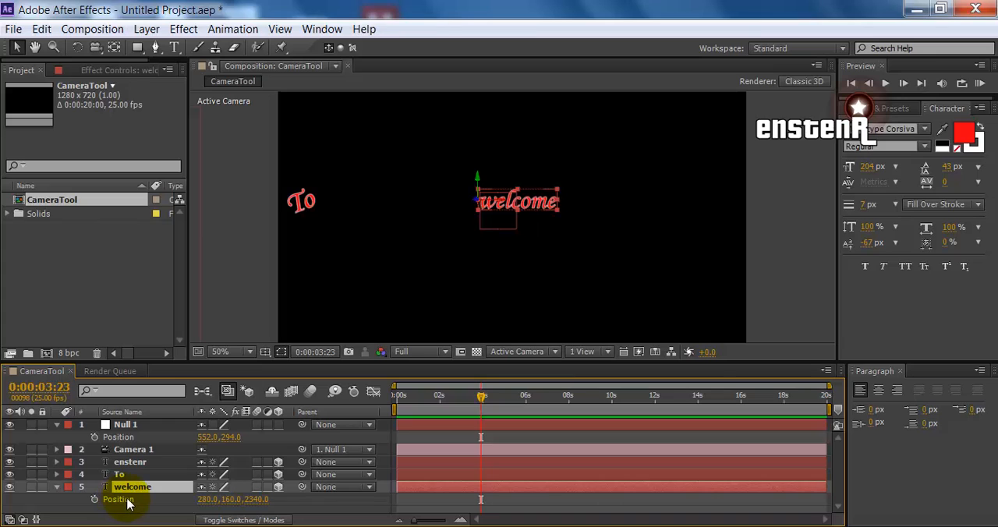
Try to animate Null 1's position from a keyframe at 0:00:00:00 to the copied welcome position at 0:00:04:05
click(125, 499)
key(ctrl+c)
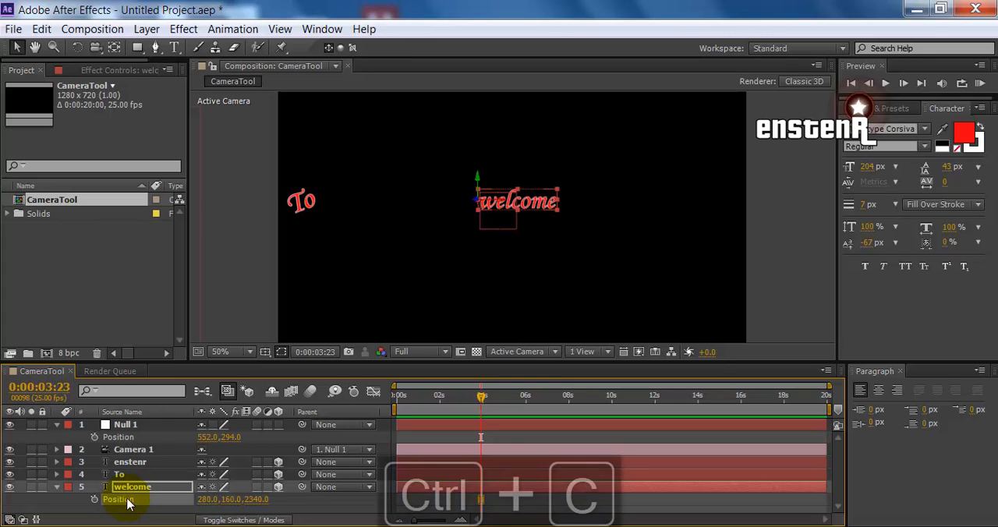
click(117, 425)
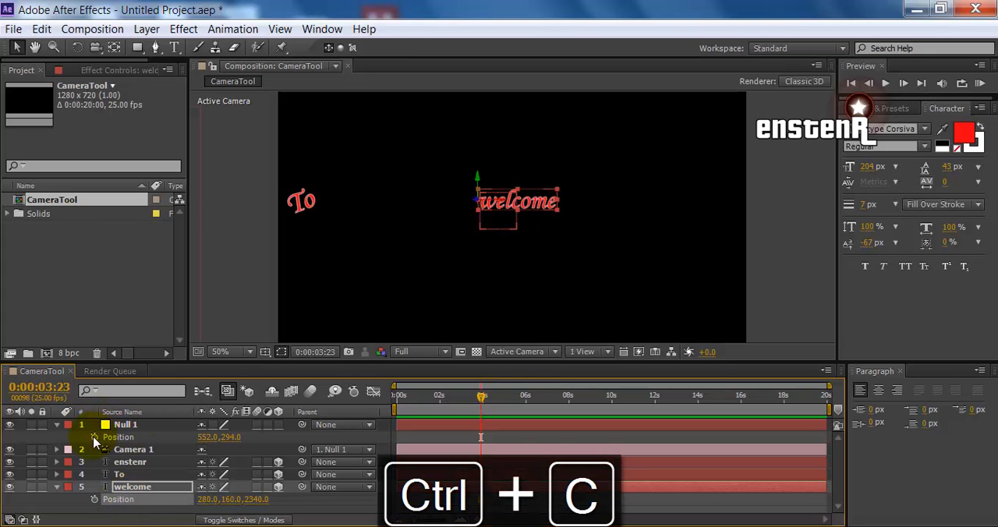
drag(480, 394, 398, 395)
click(93, 438)
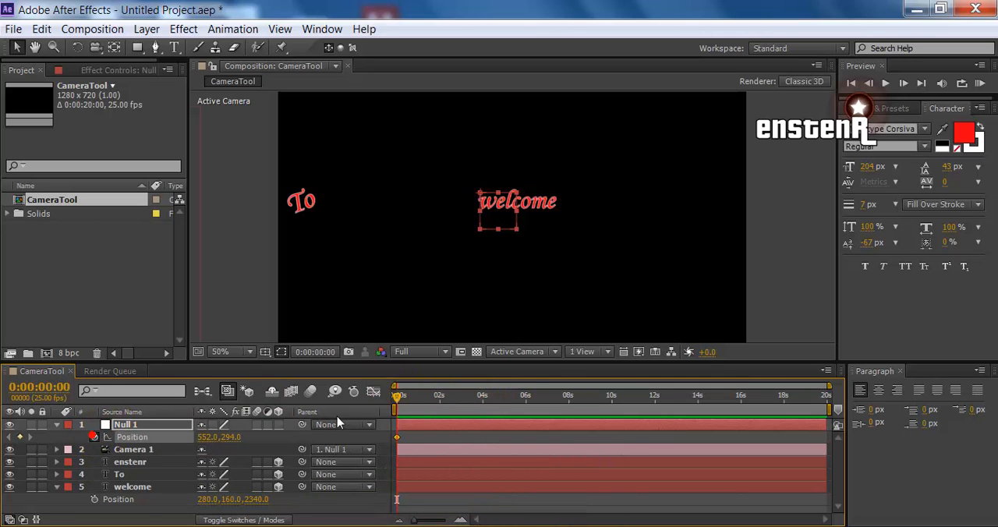
drag(398, 397, 485, 401)
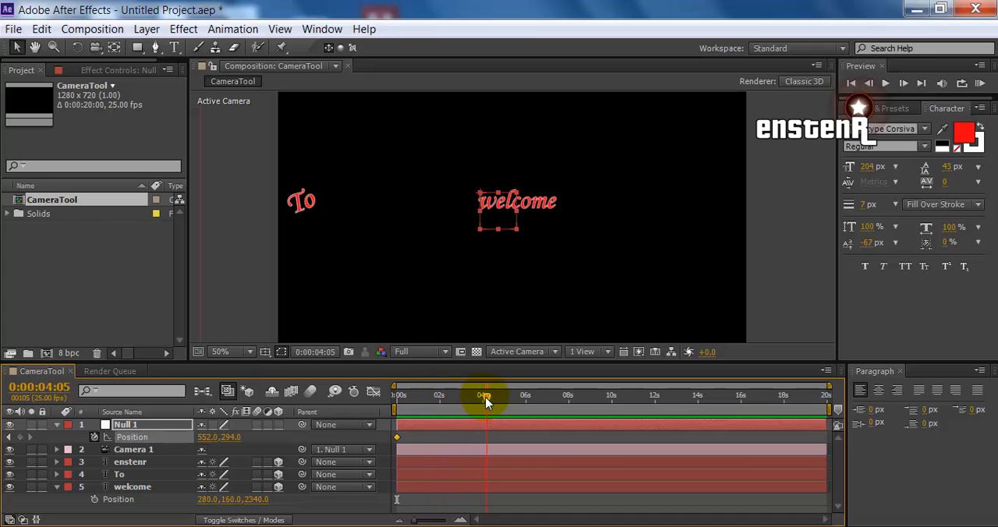
key(ctrl+v)
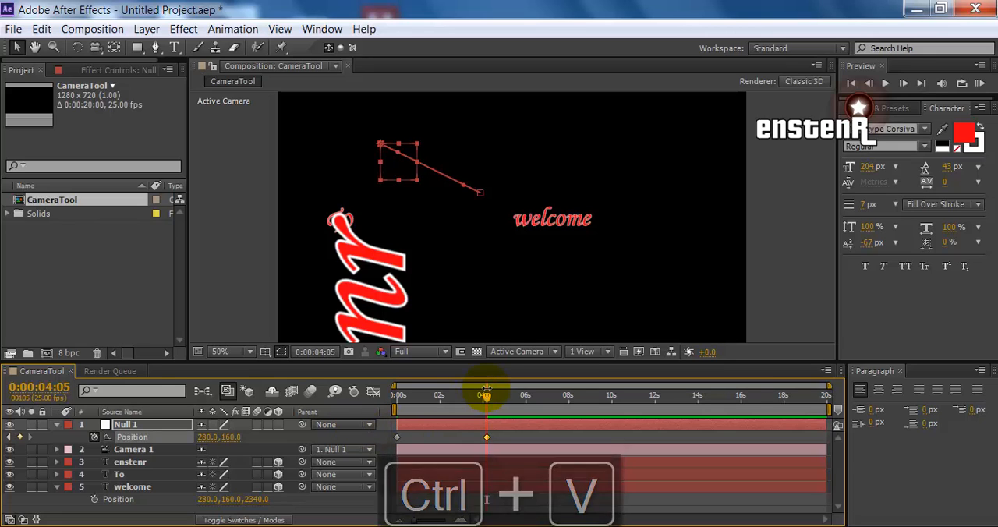
Make Null 1 a 3D layer and remove all its position keyframes
mouse_move(486, 400)
mouse_down()
mouse_move(379, 394)
mouse_move(479, 401)
mouse_up()
click(279, 425)
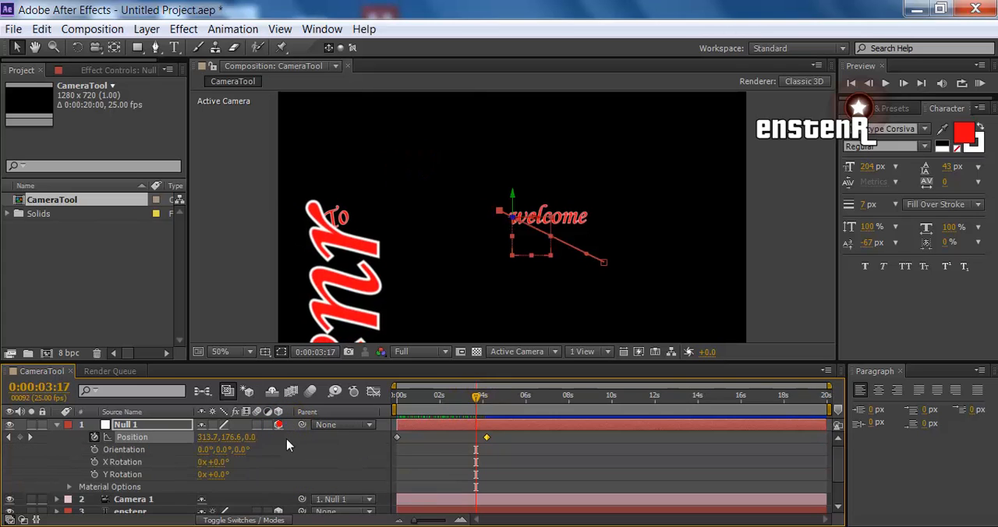
click(94, 438)
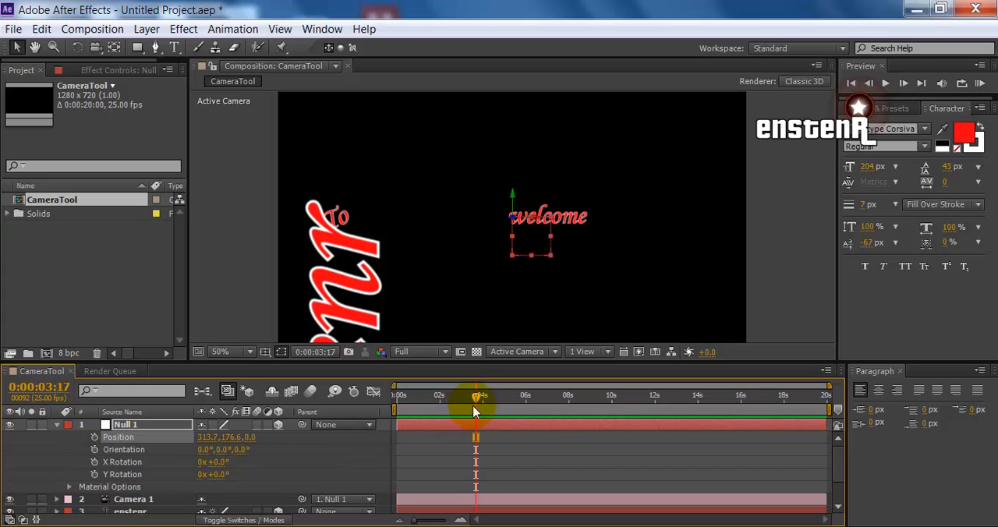
Keyframe Null 1's position at 0:00:00:00 and paste the welcome text's position onto it at 0:00:03:24
click(397, 396)
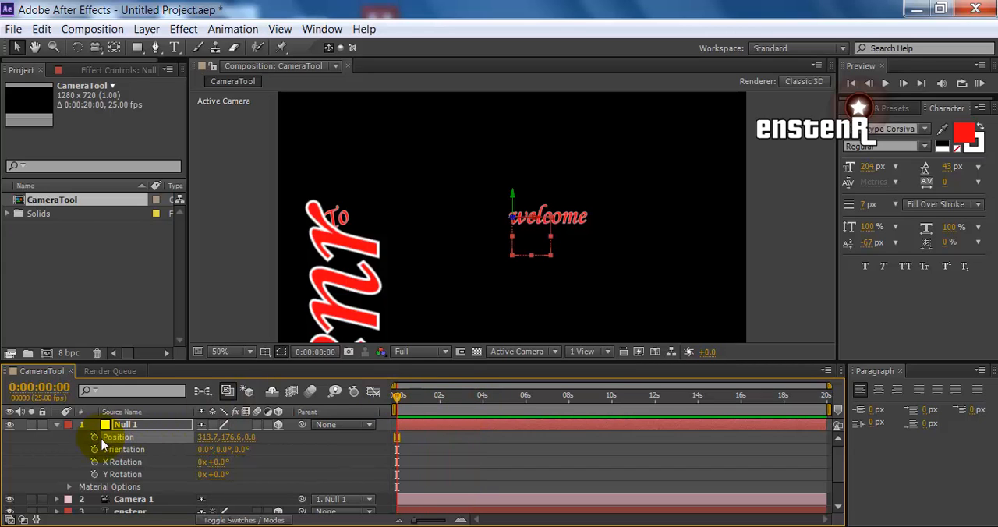
drag(168, 360, 168, 314)
click(118, 504)
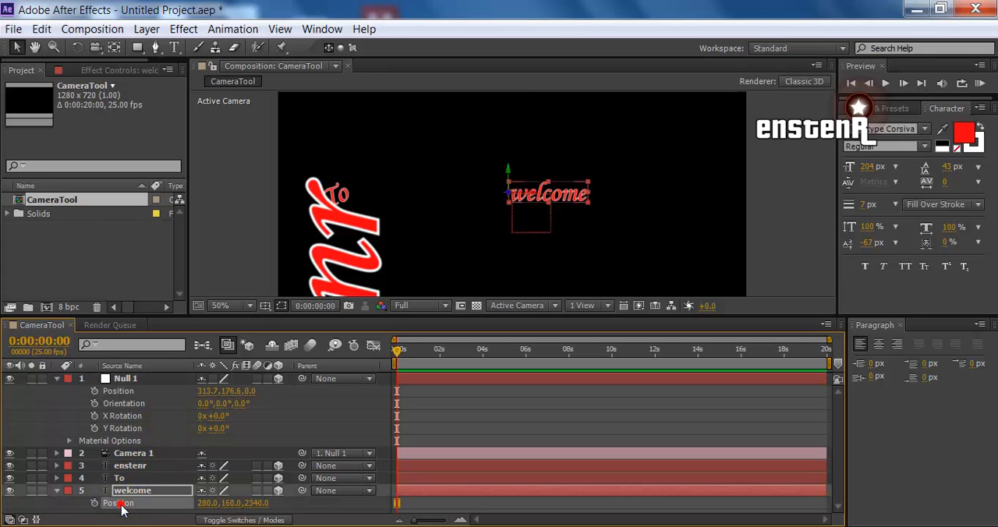
key(ctrl+c)
click(107, 394)
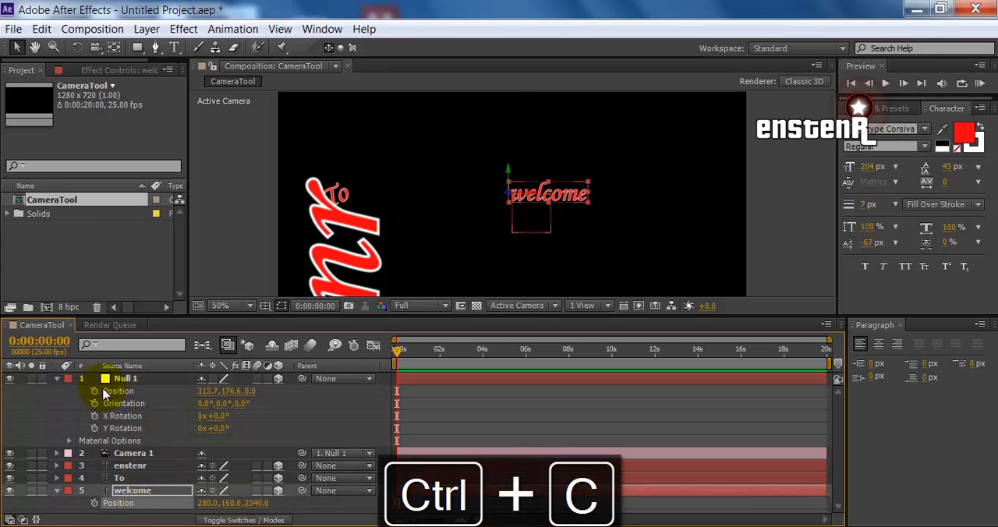
click(94, 390)
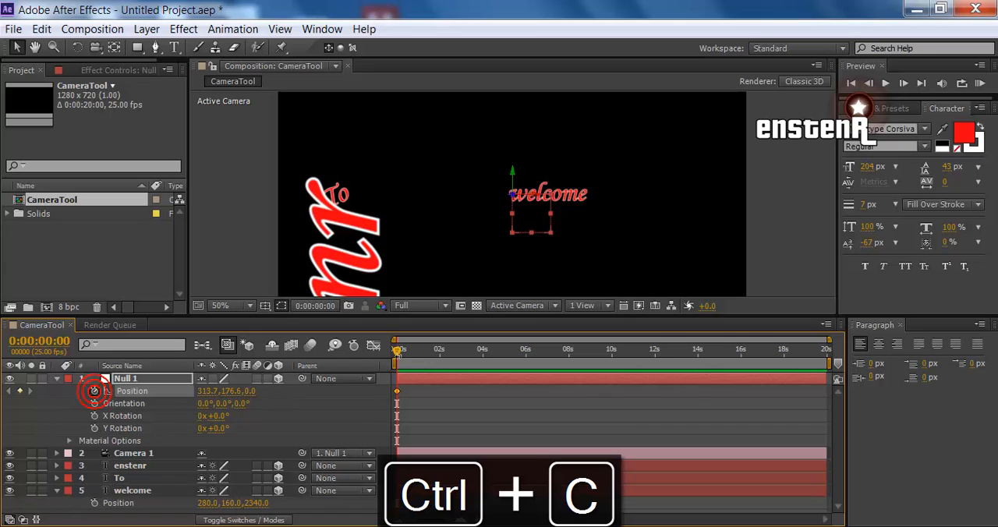
drag(471, 354, 482, 350)
click(430, 384)
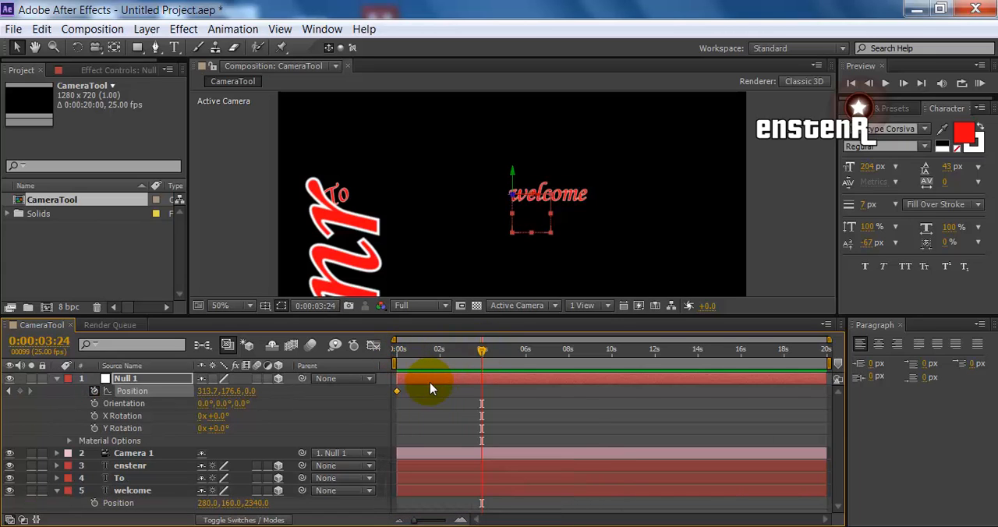
key(ctrl+v)
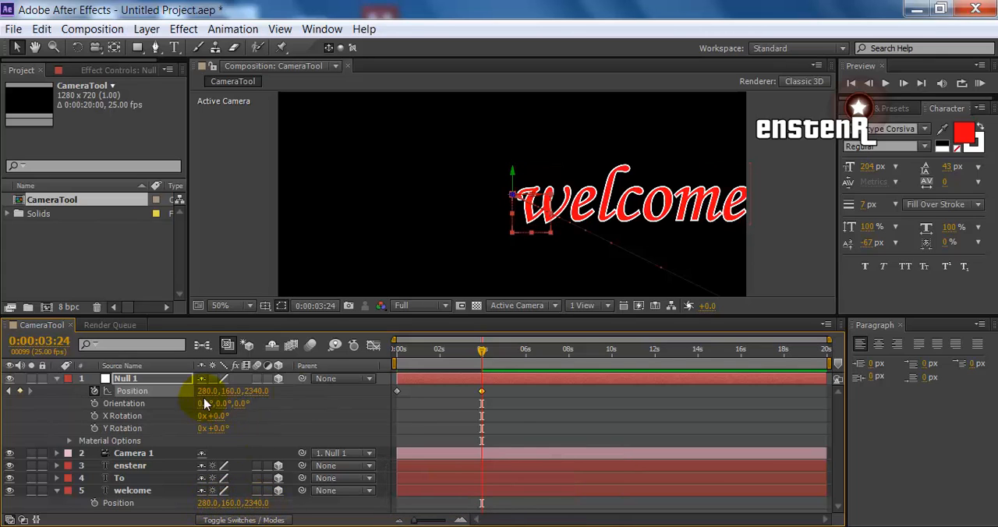
Enlarge the timeline area and scrub from the start to 0:00:09:23 to review the camera's move to welcome
drag(482, 354, 394, 360)
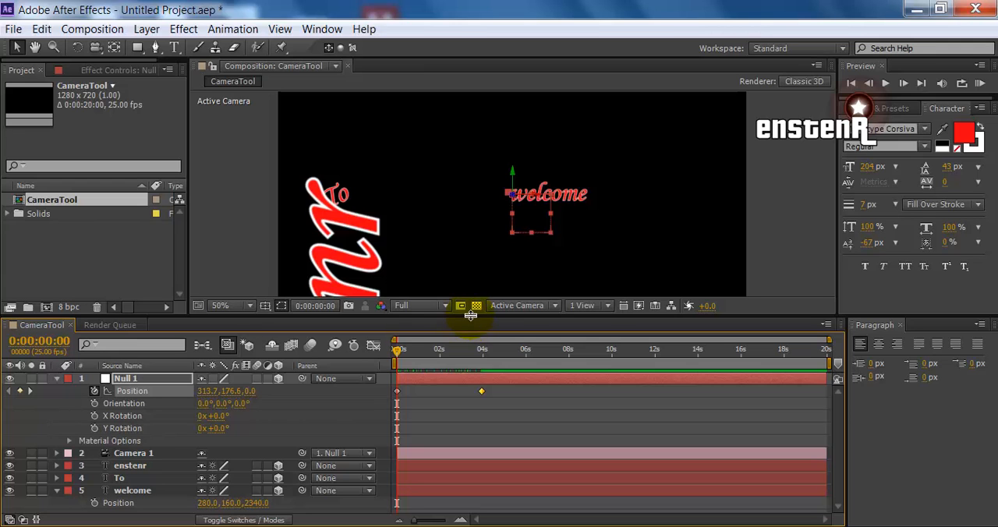
drag(470, 314, 493, 273)
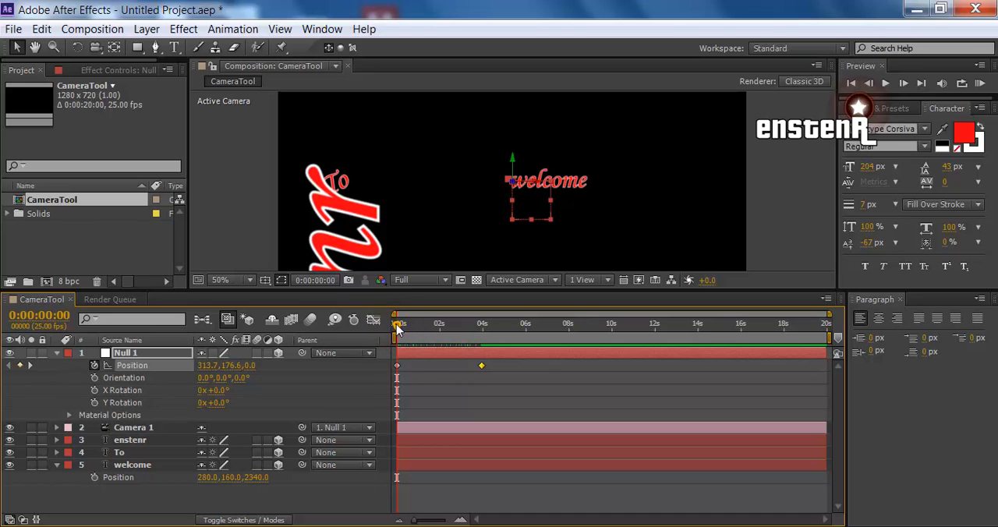
drag(397, 328, 609, 322)
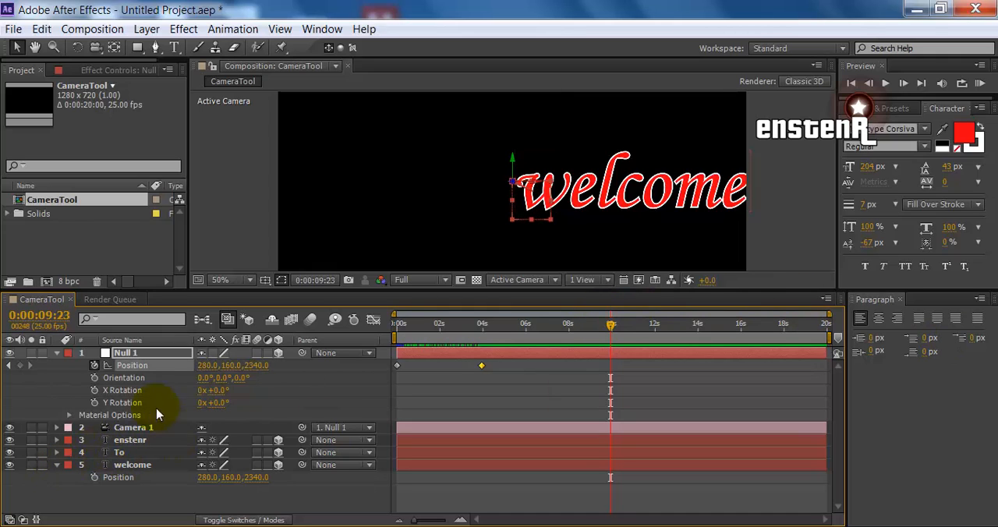
Copy the To text's position and paste it onto Null 1's Position at 0:00:10:00
click(56, 465)
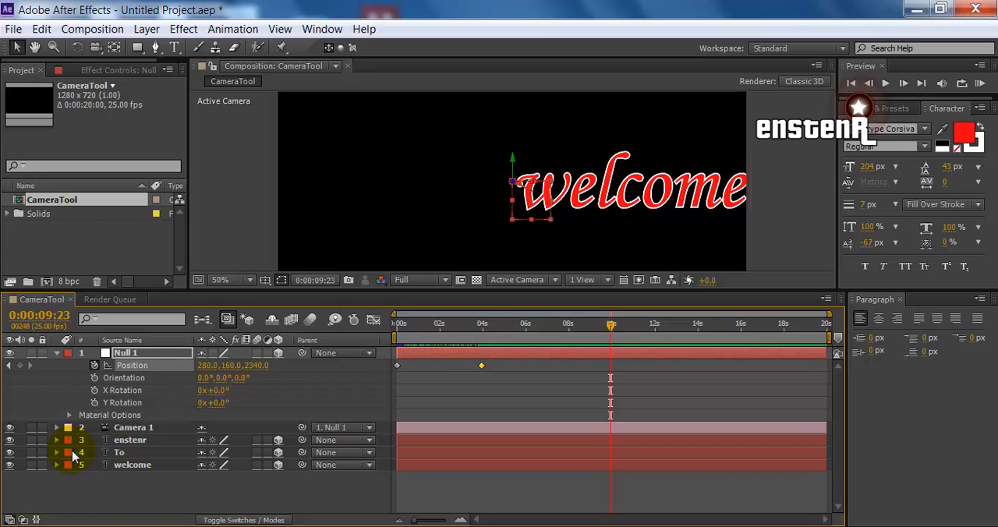
click(124, 453)
key(p)
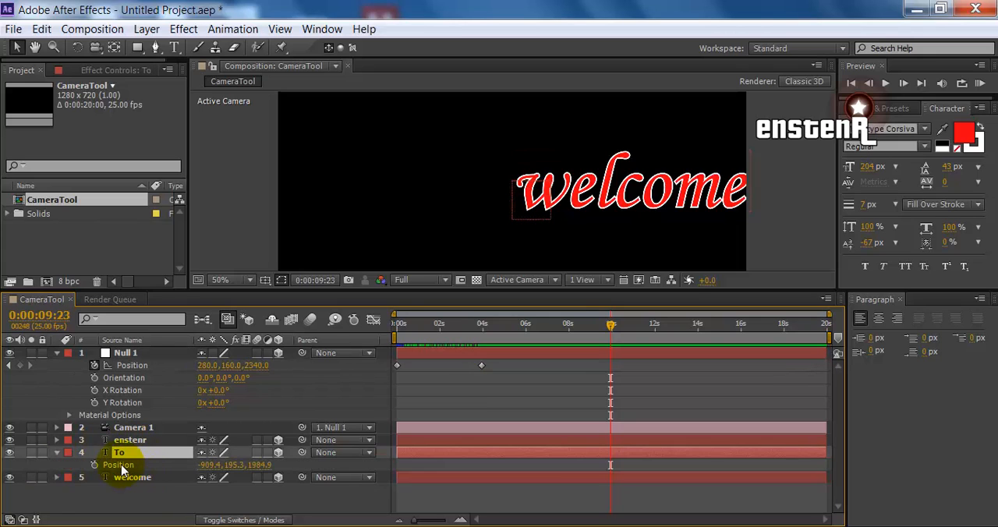
click(118, 466)
key(ctrl+c)
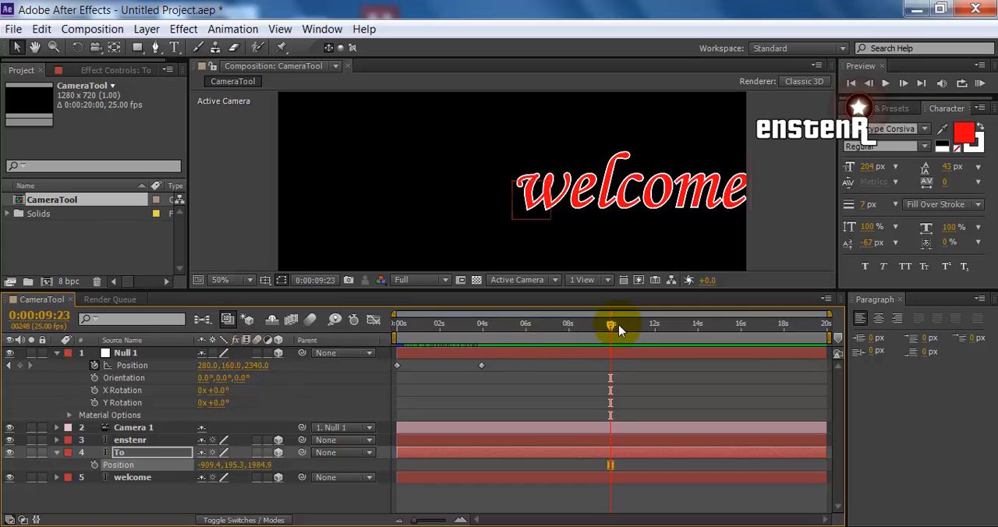
drag(618, 325, 390, 318)
click(120, 355)
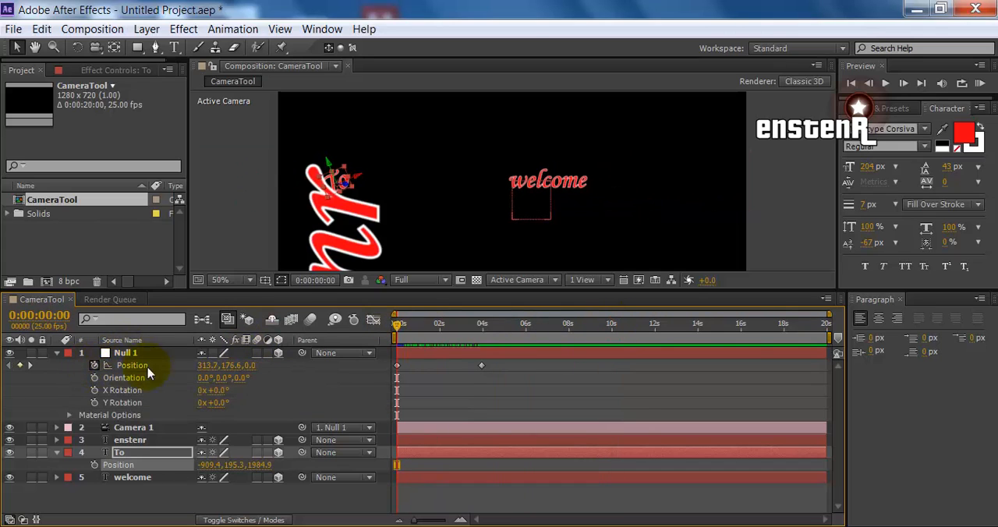
drag(396, 325, 609, 332)
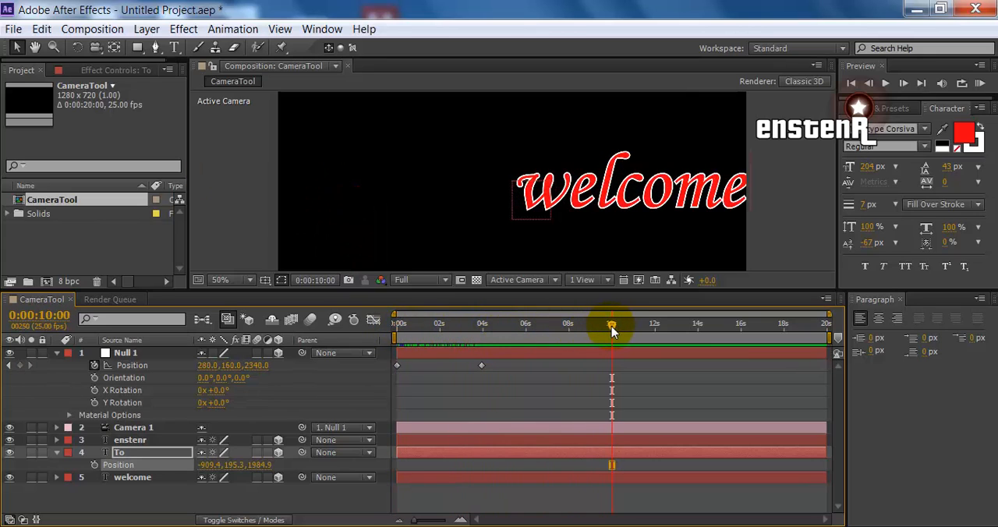
key(ctrl+v)
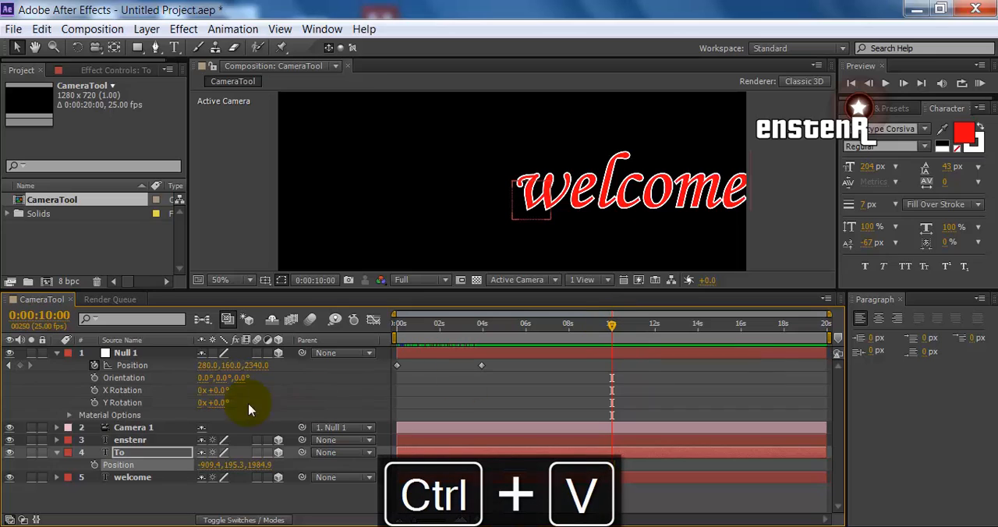
click(132, 368)
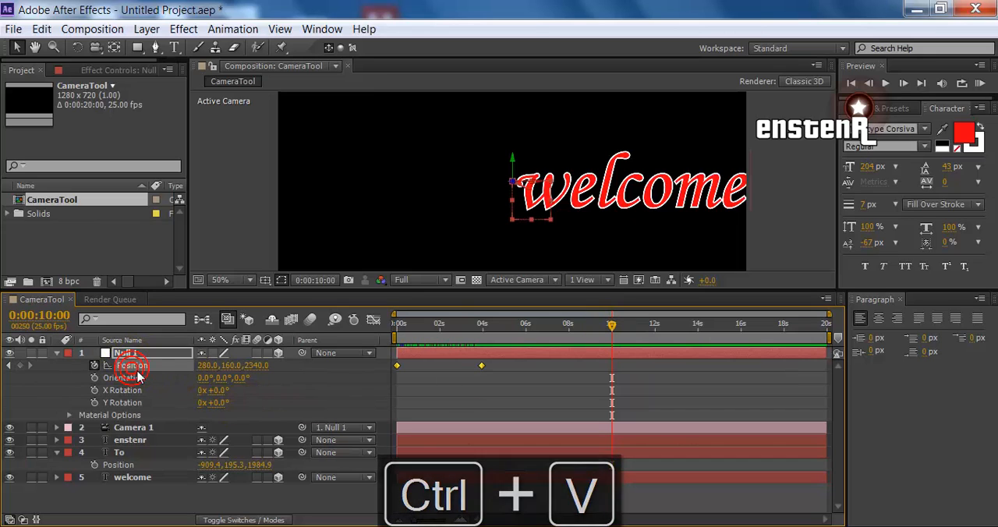
key(ctrl+v)
key(ctrl+v)
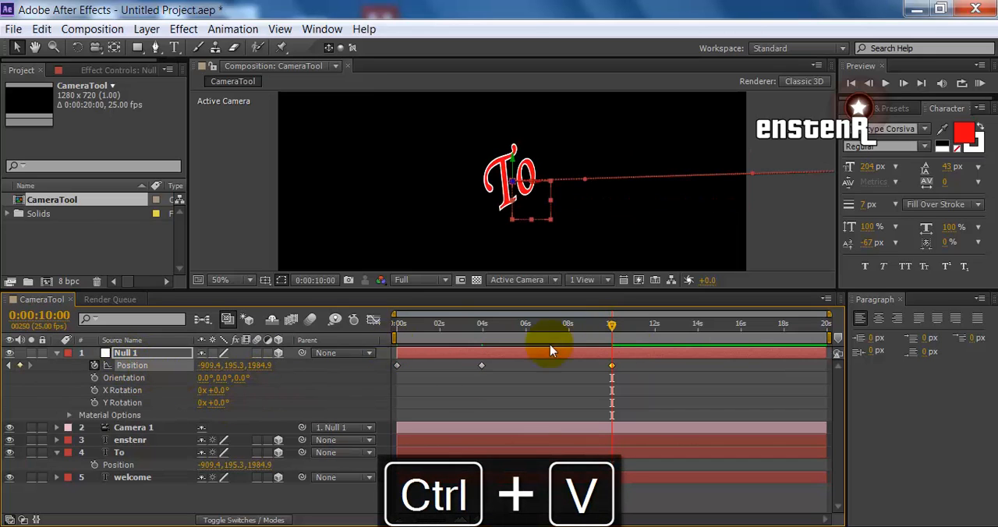
Review the move to To, then paste the enstenr text's position onto Null 1's Position at 0:00:14:03
drag(611, 331, 626, 348)
drag(486, 329, 697, 318)
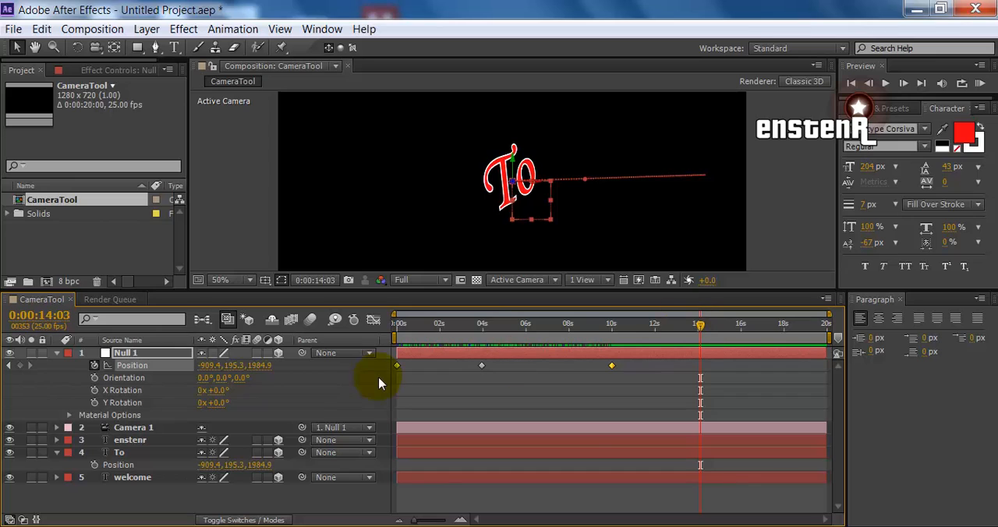
click(125, 440)
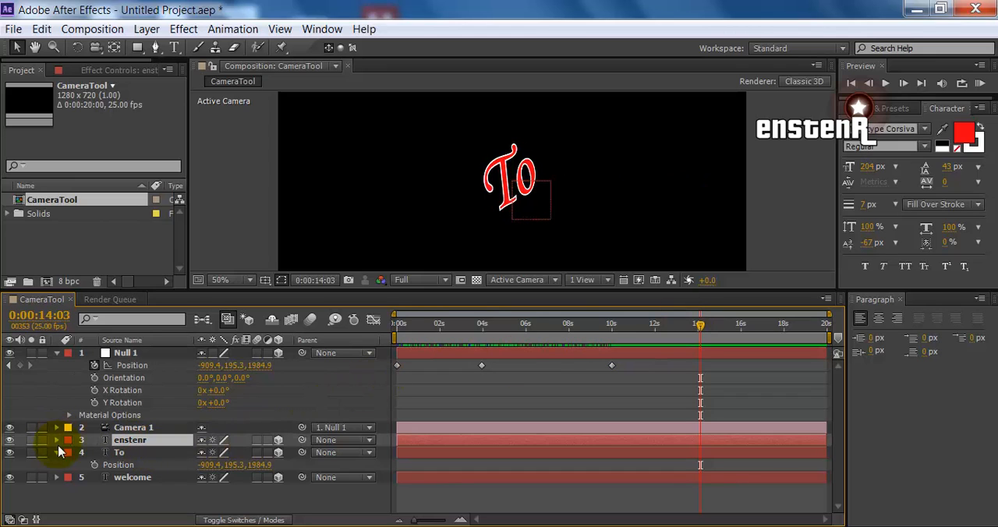
click(57, 454)
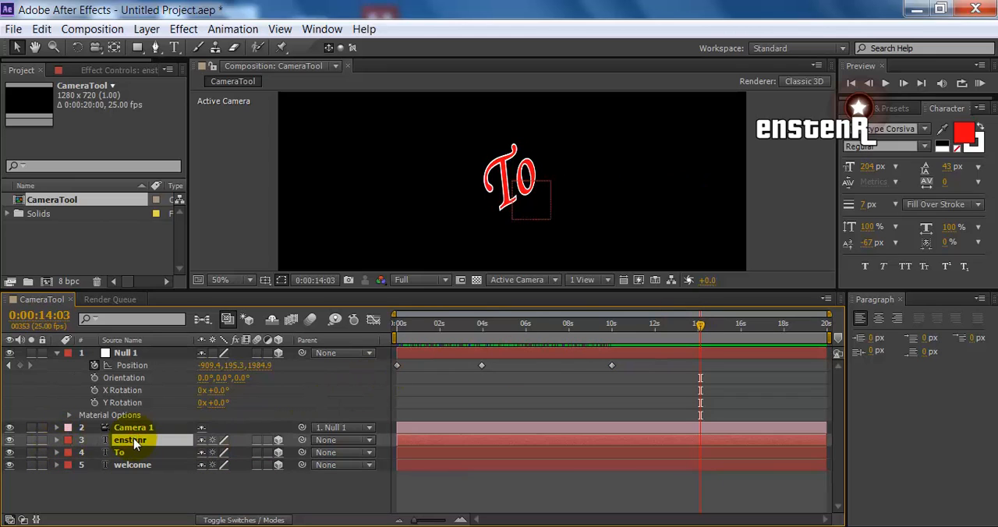
key(p)
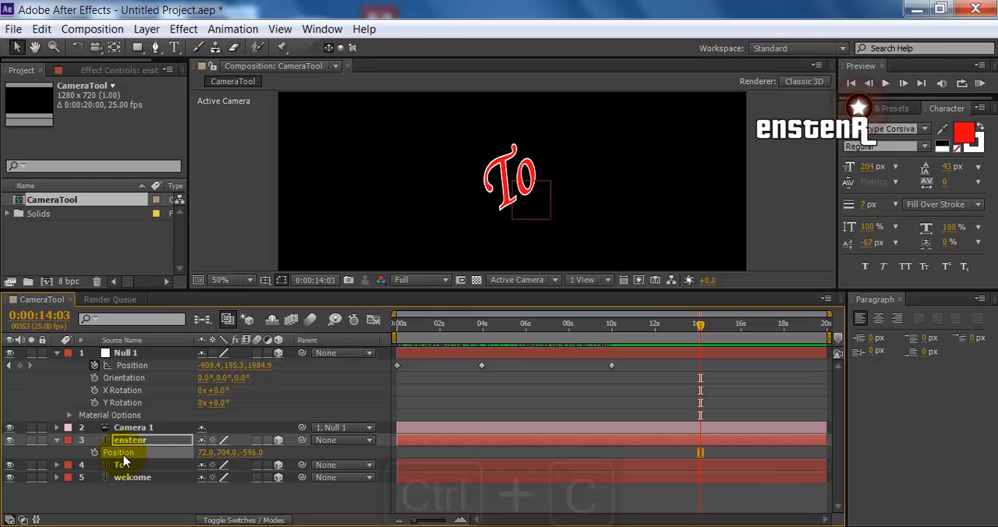
key(ctrl+c)
click(132, 366)
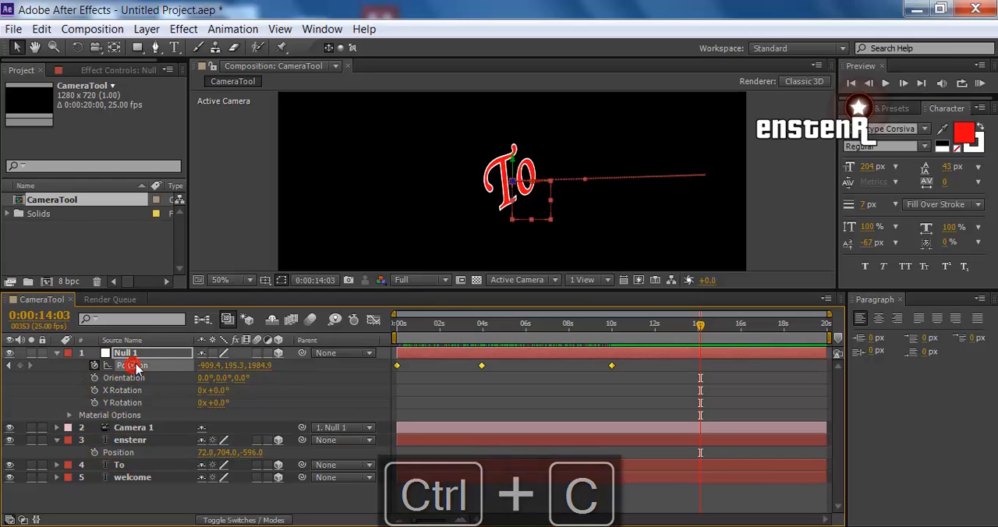
key(ctrl+v)
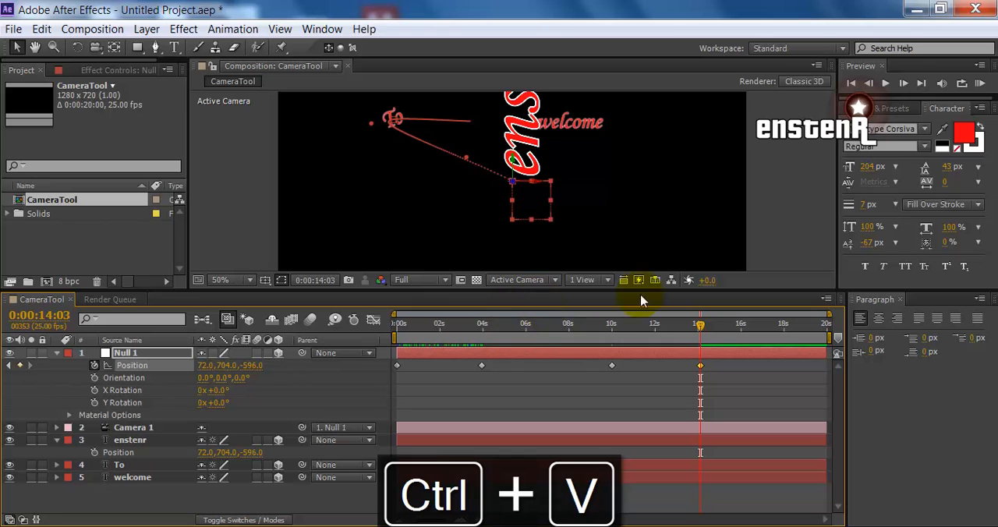
Reveal the enstenr layer's orientation and rotation properties and place the current time at 0:00:14:03
mouse_move(708, 334)
mouse_down()
mouse_move(587, 332)
mouse_move(699, 344)
mouse_up()
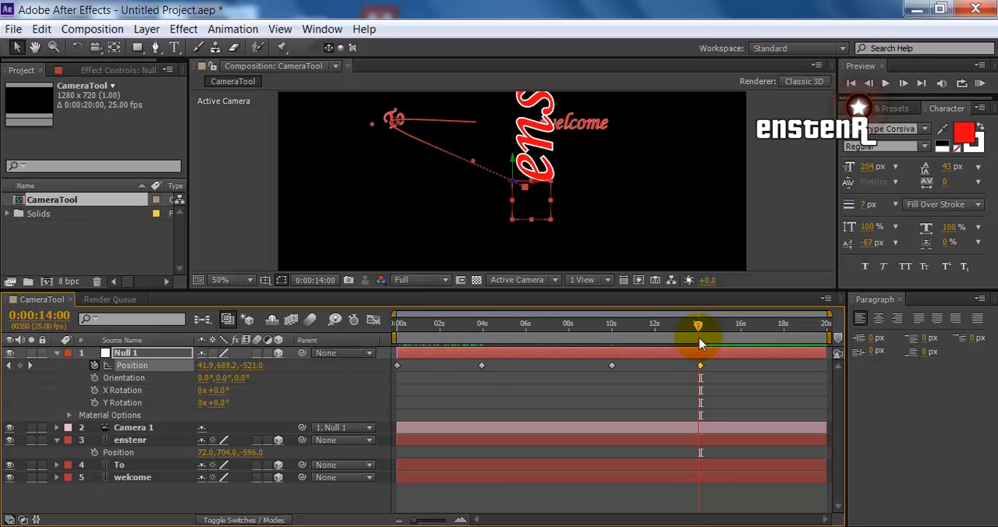
mouse_move(699, 344)
mouse_down()
mouse_move(692, 338)
mouse_move(700, 340)
mouse_up()
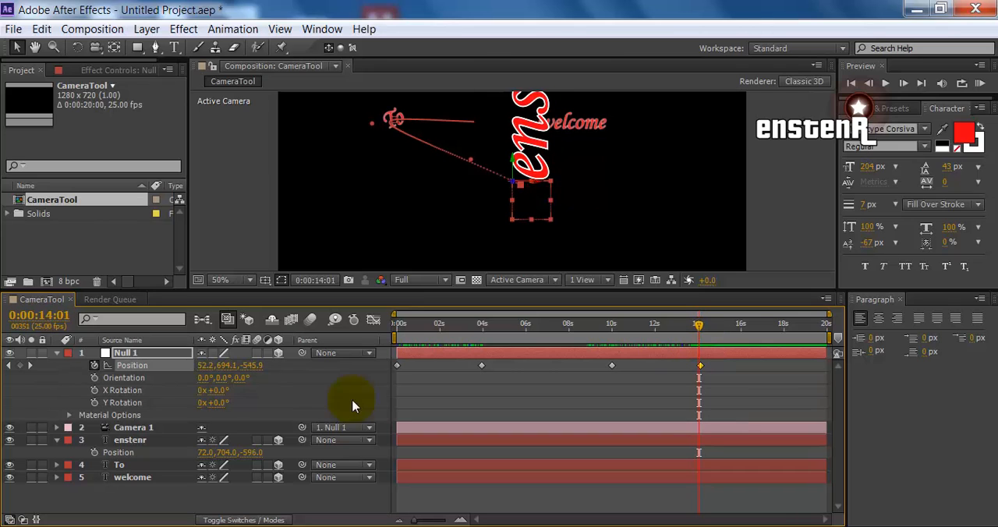
click(129, 441)
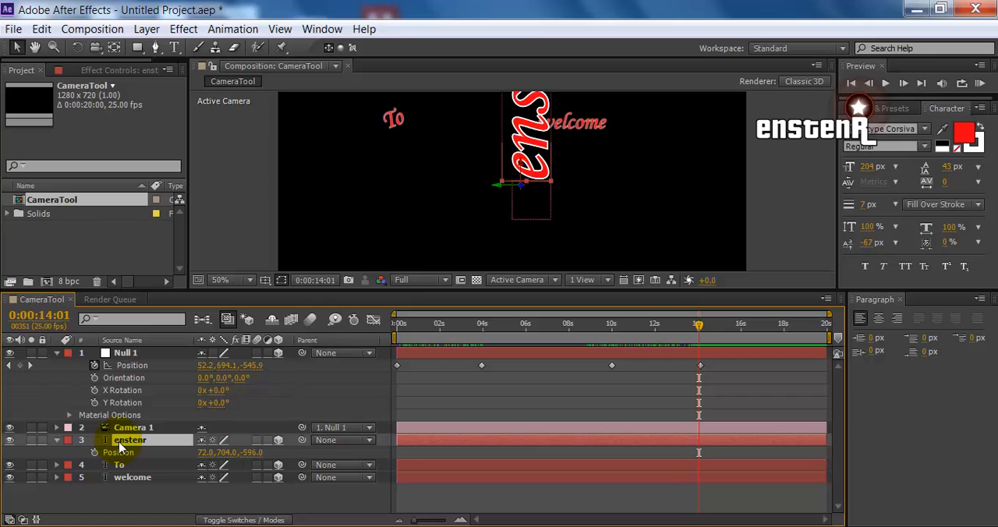
key(End)
click(133, 441)
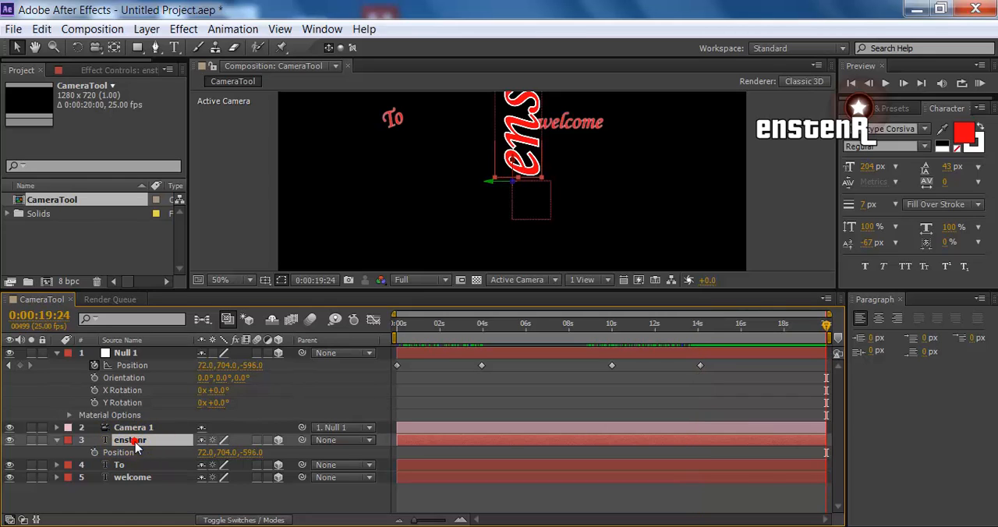
key(r)
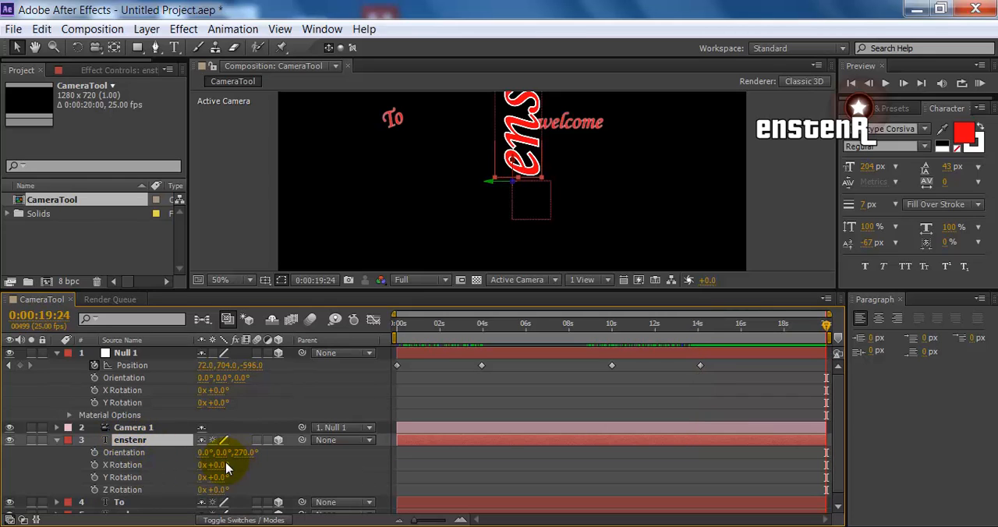
key(Return)
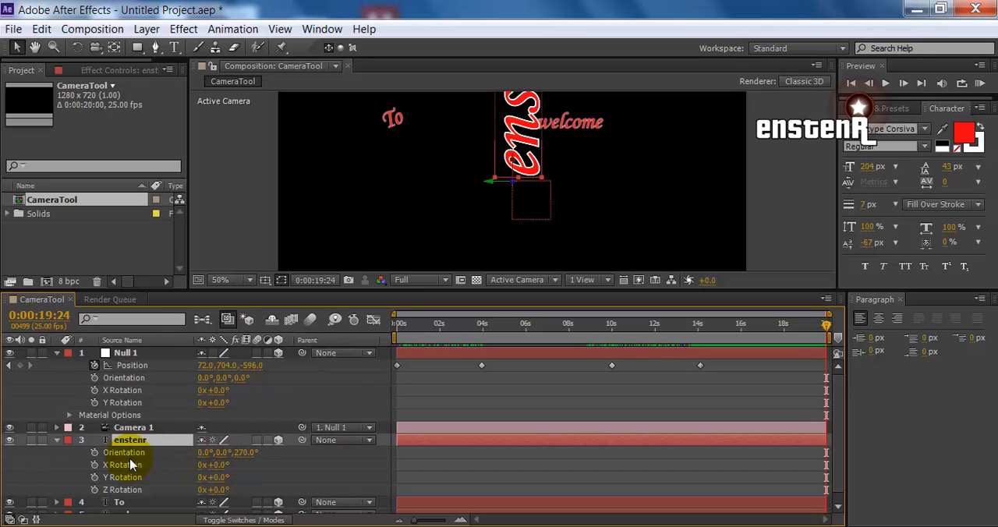
key(End)
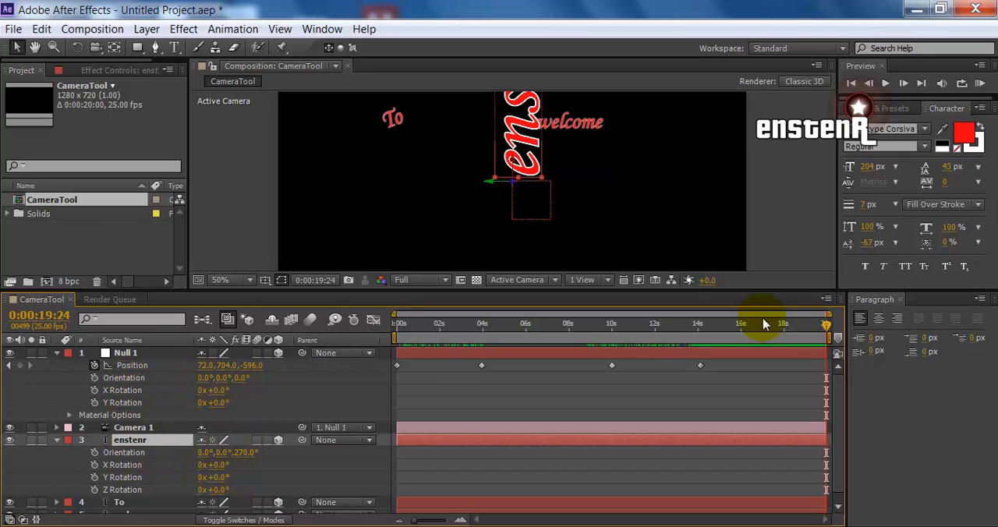
mouse_move(711, 333)
mouse_down()
mouse_move(597, 330)
mouse_move(612, 343)
mouse_move(701, 344)
mouse_up()
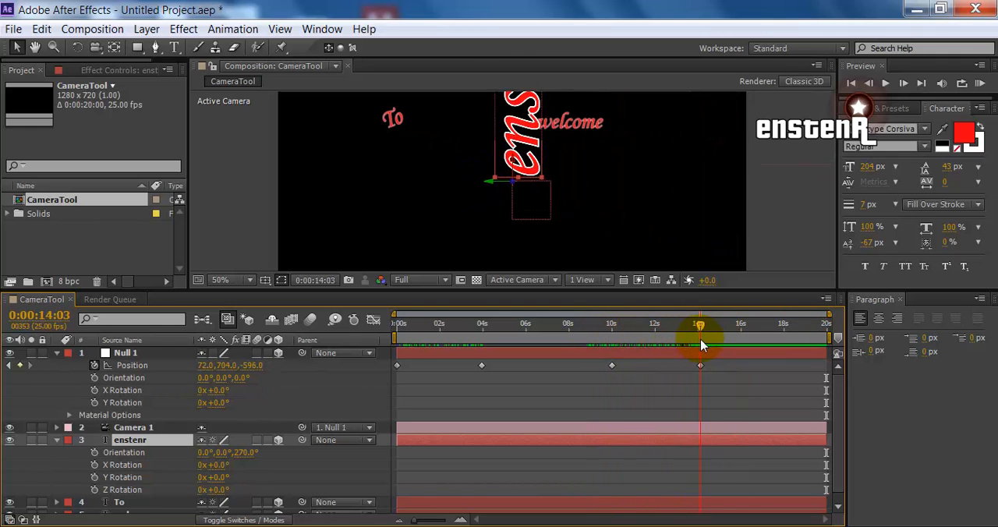
Copy the enstenr text's Orientation and paste it onto Null 1's Orientation without keyframing
click(136, 457)
key(ctrl+c)
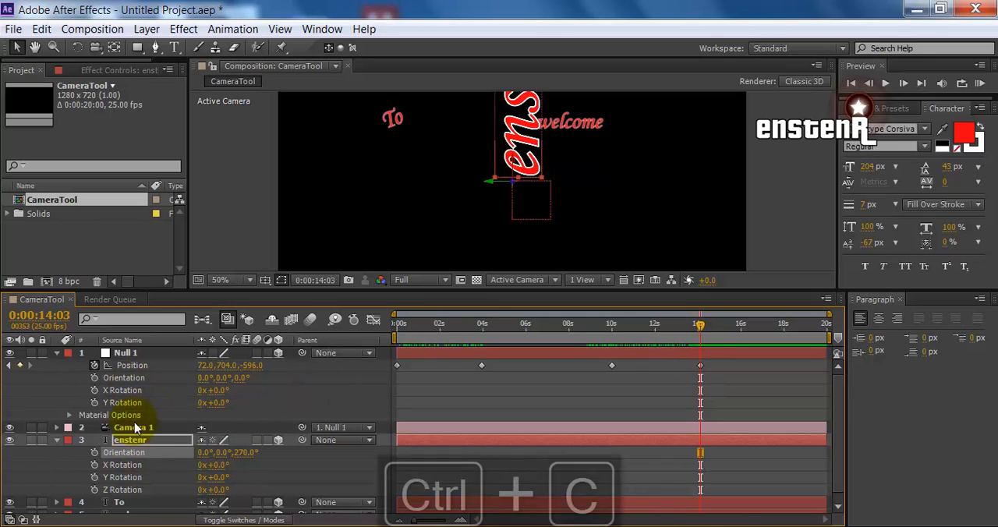
click(123, 378)
key(ctrl+v)
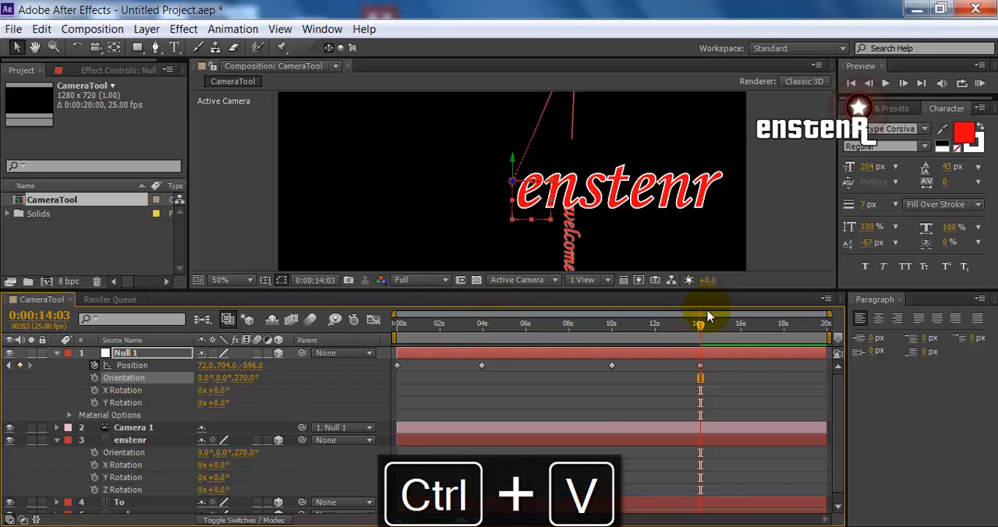
Keyframe Null 1's Orientation at 0:00:09:23 with its Z value set to 0°
drag(696, 334, 610, 338)
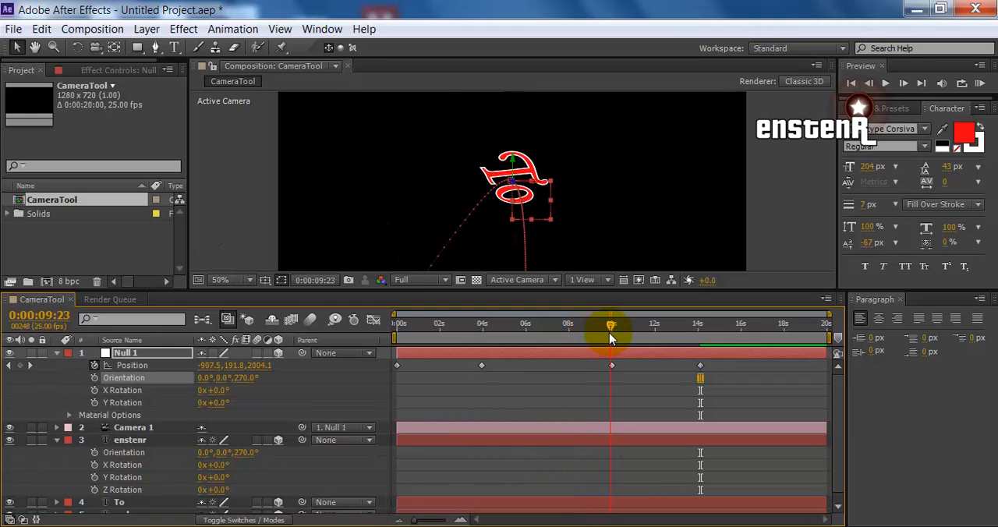
drag(610, 334, 610, 333)
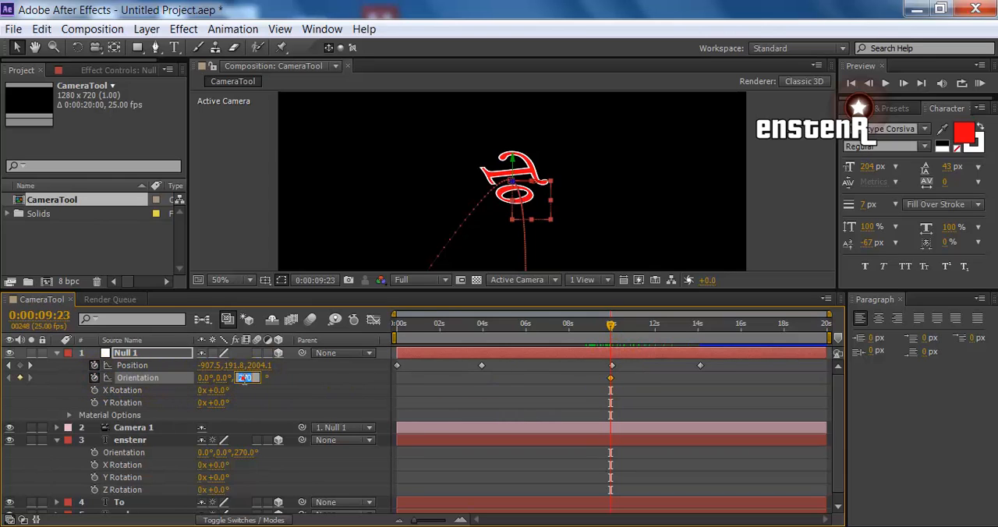
key(Return)
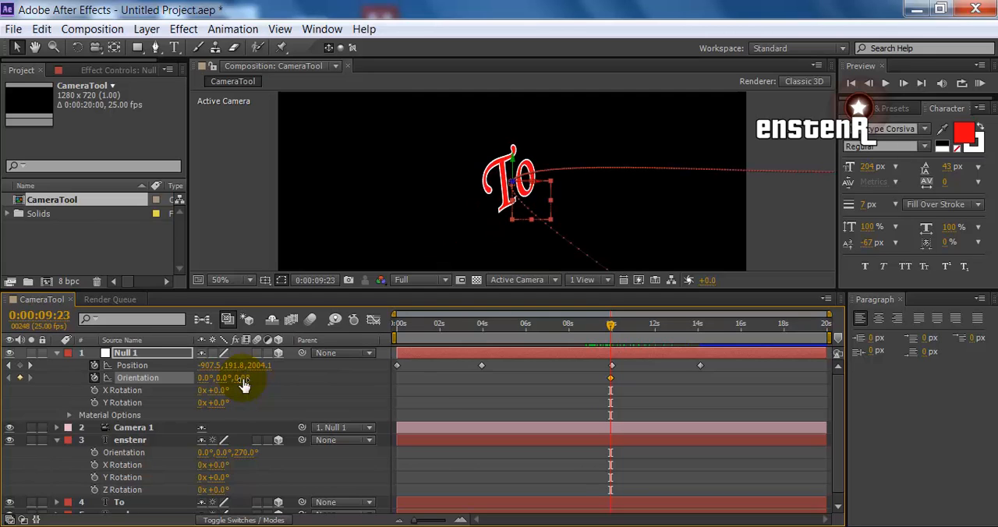
Copy the enstenr text's Orientation and paste it onto Null 1's Orientation at 0:00:14:03
drag(610, 322, 703, 343)
click(341, 408)
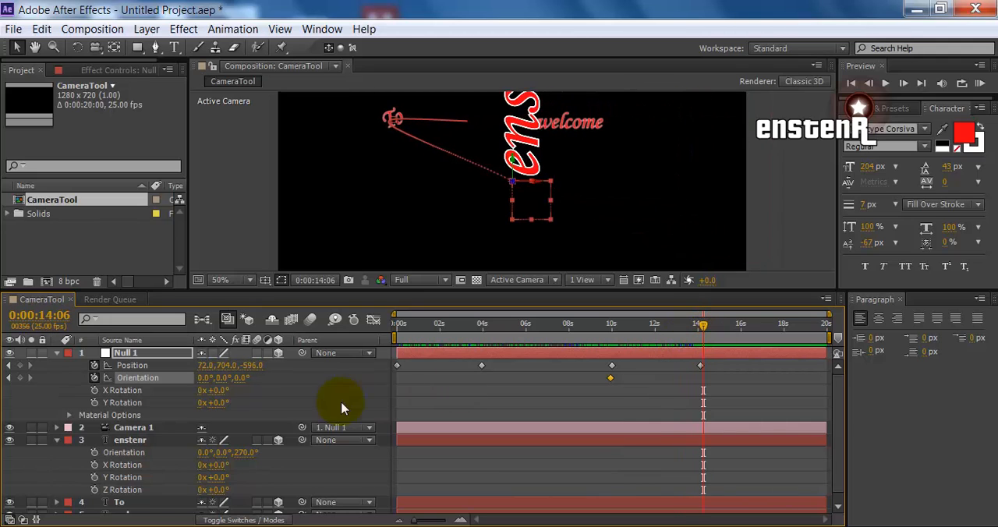
click(701, 383)
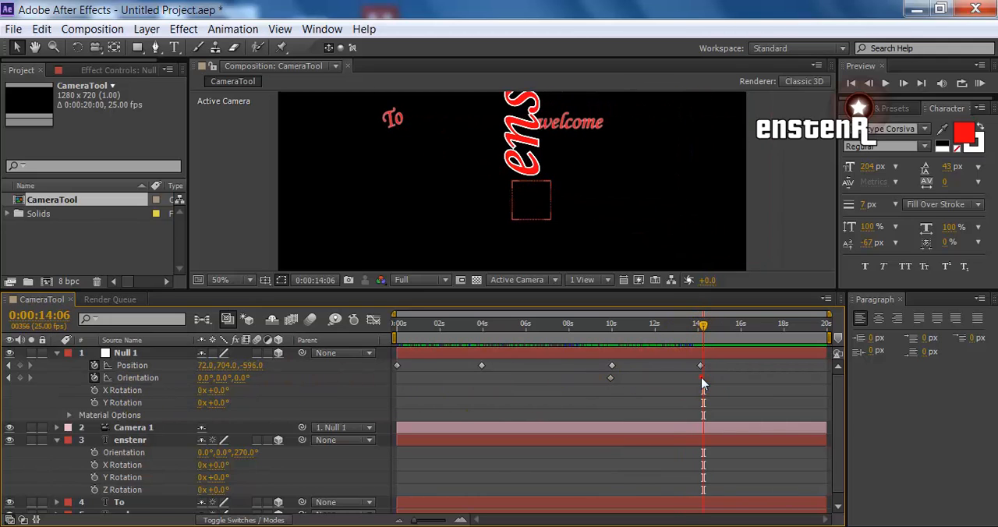
drag(703, 327, 699, 327)
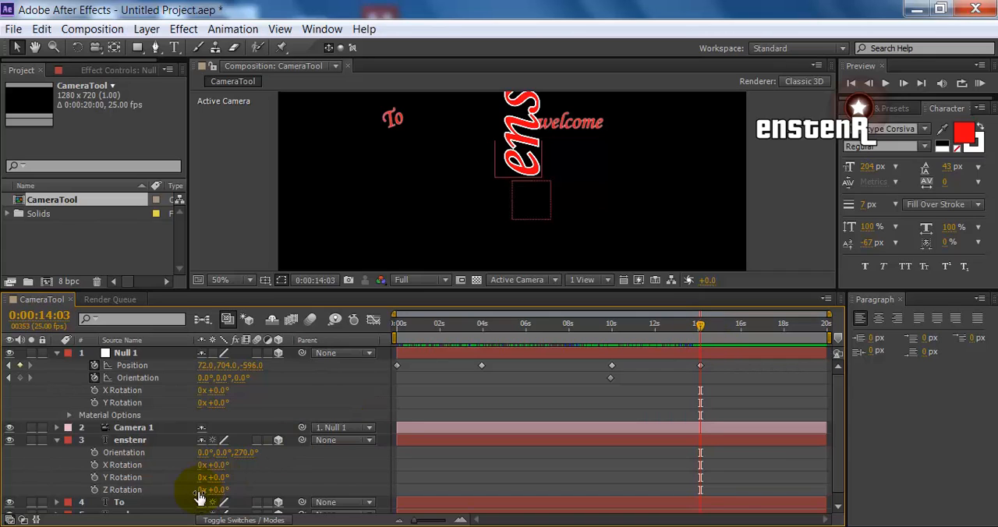
click(123, 452)
key(ctrl+c)
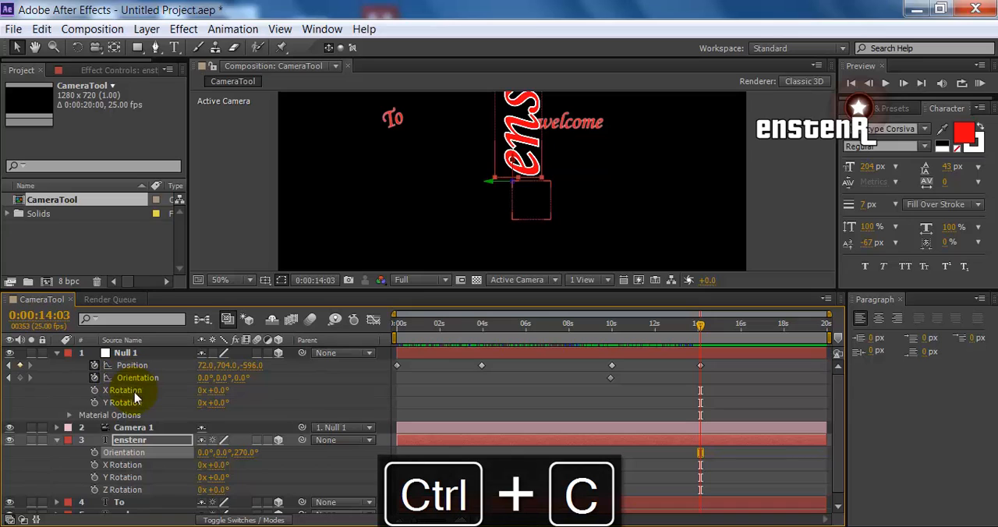
click(142, 380)
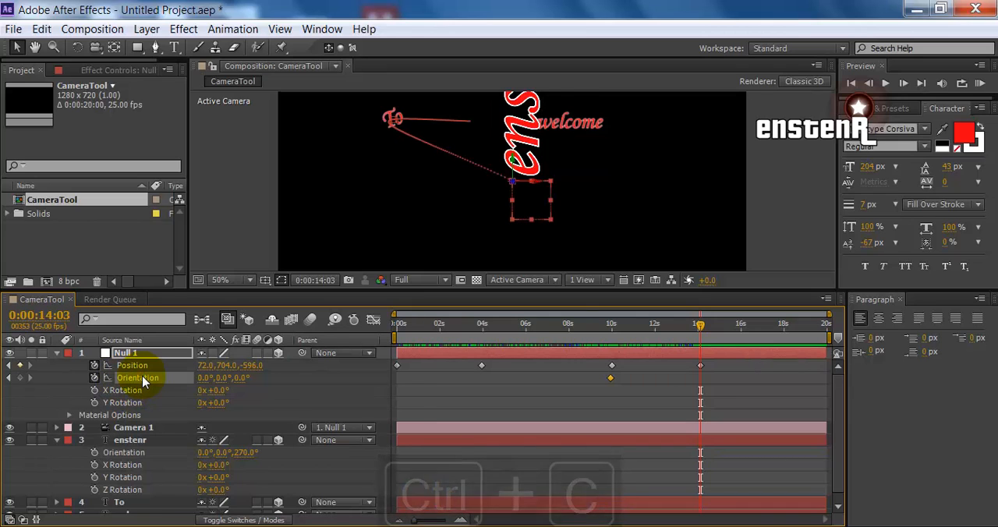
key(ctrl+v)
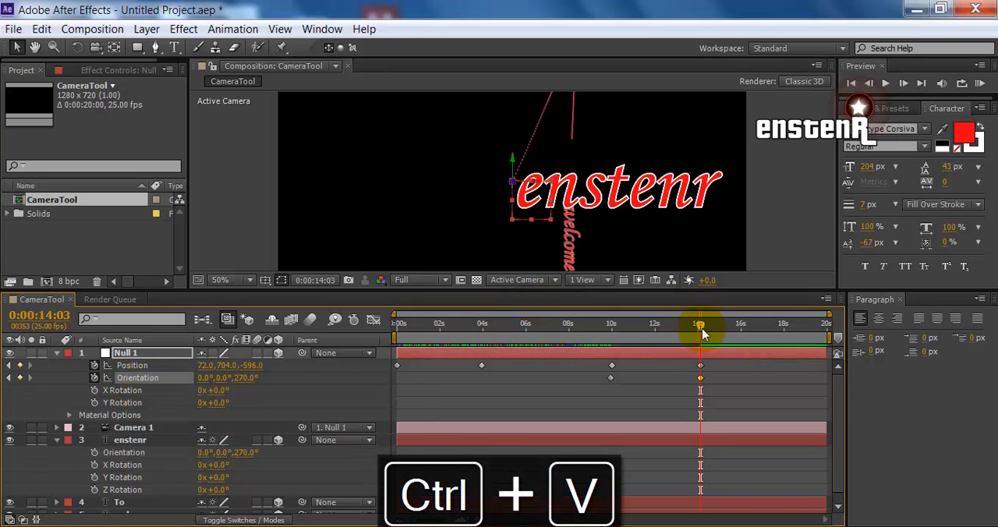
Return to 0:00:00:00 and move Null 1 along its Z axis to a Z position of about 216
drag(702, 333, 395, 334)
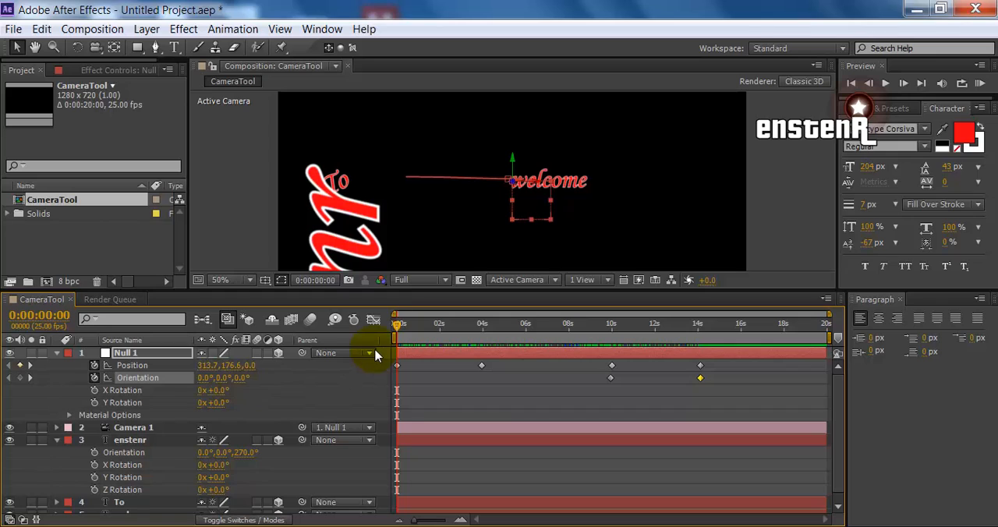
drag(397, 329, 393, 334)
drag(515, 184, 503, 251)
click(414, 324)
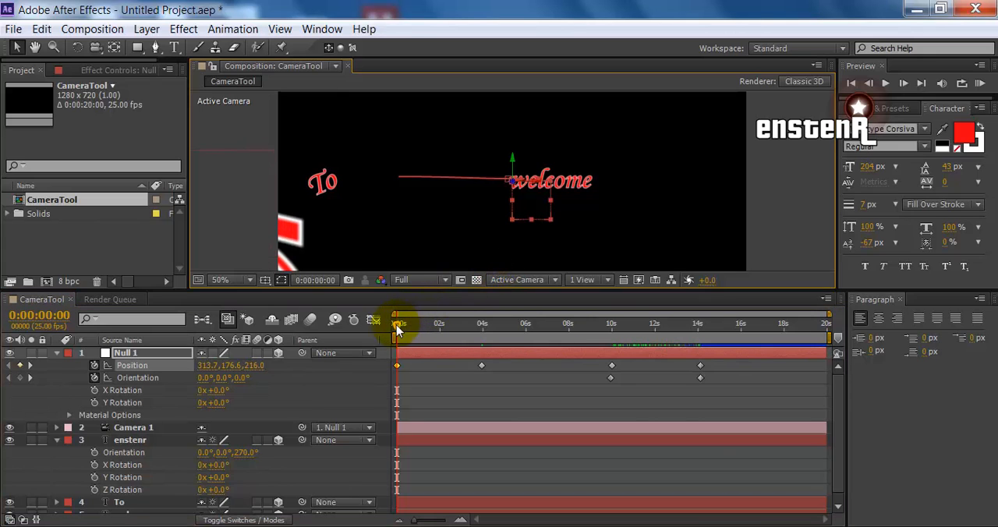
Scrub from the start through 0:00:04:00 to 0:00:09:22, checking the camera move and the welcome layer's transform values
drag(392, 331, 483, 328)
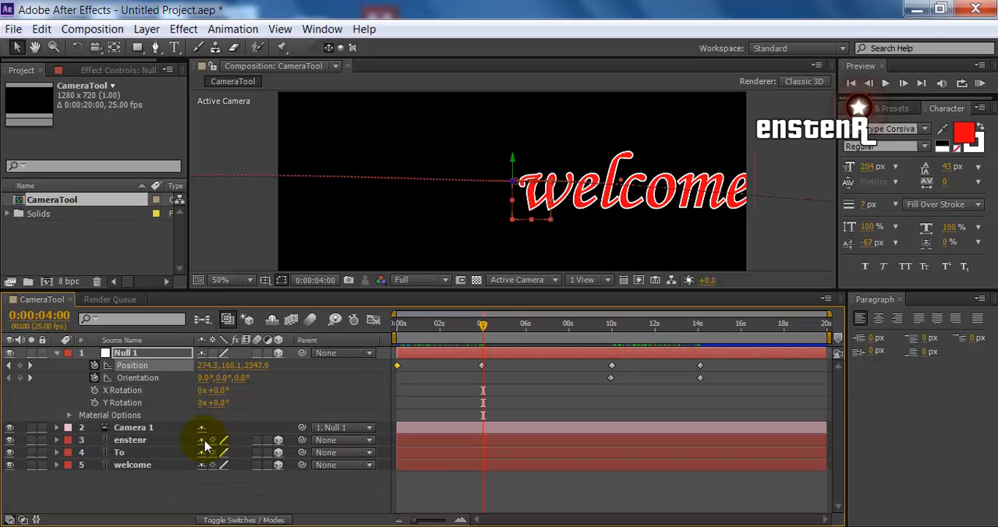
click(57, 465)
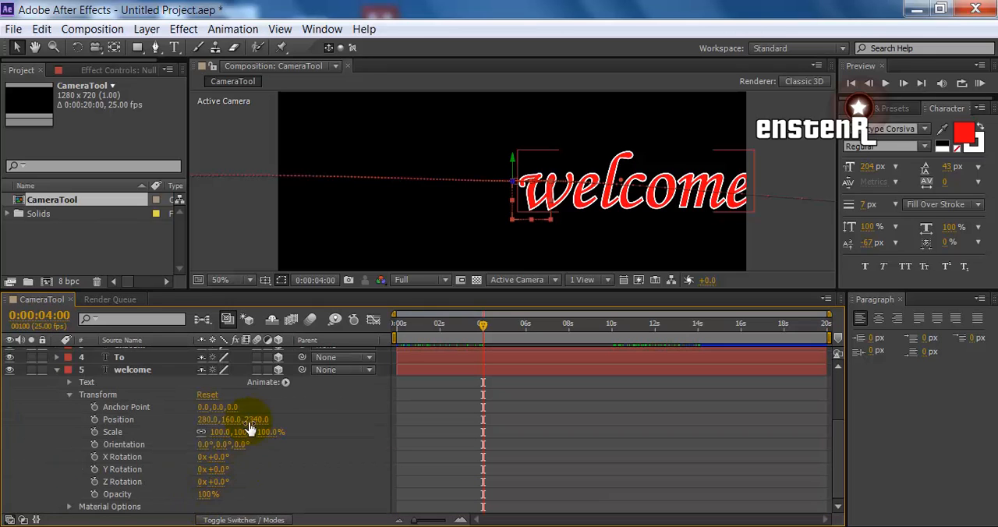
scroll(259, 436, up, 5)
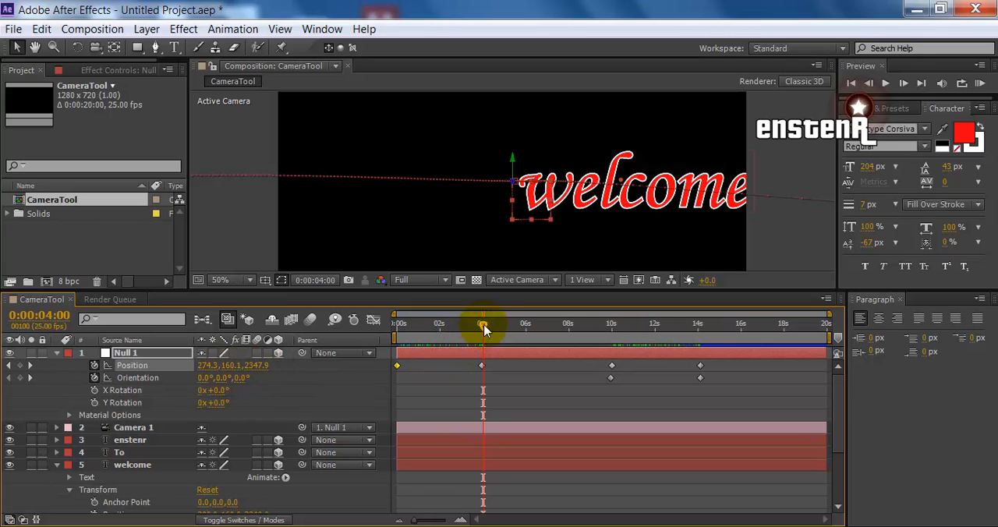
drag(483, 329, 607, 381)
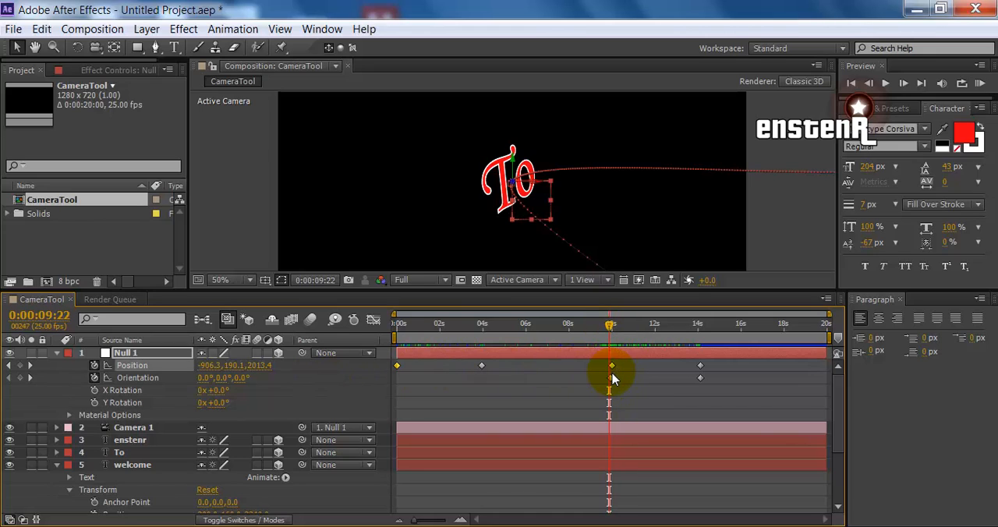
Go back to the first frame, collapse the Null 1 and welcome layers, and play a RAM preview of the animation
drag(609, 325, 397, 330)
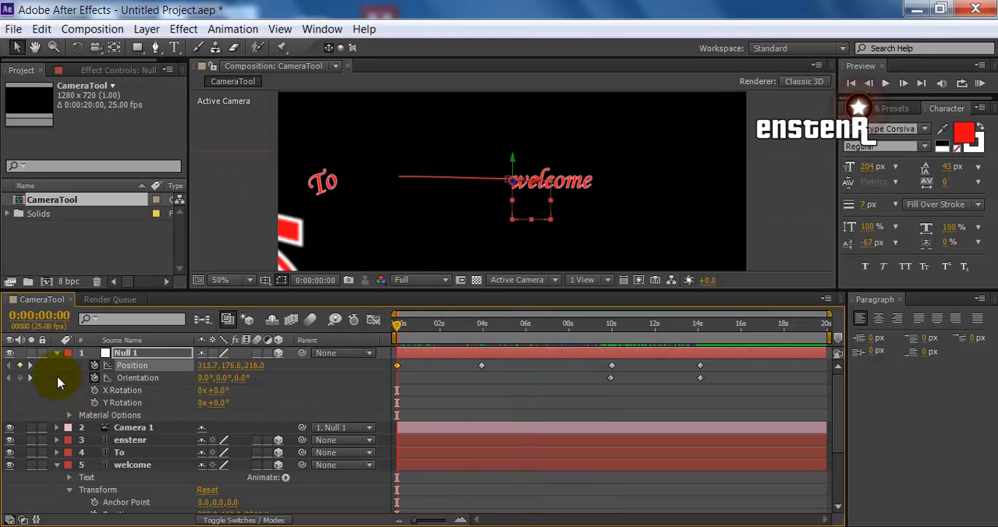
click(56, 354)
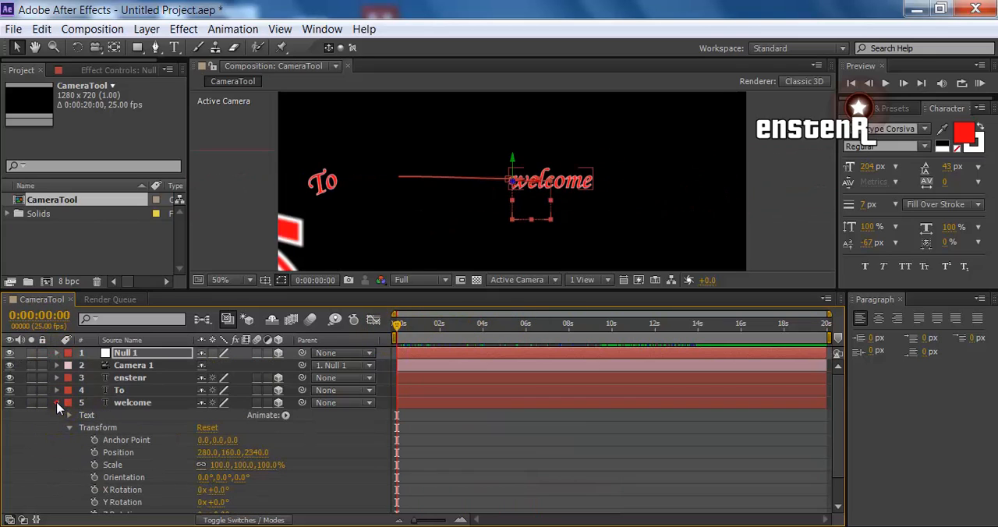
click(56, 403)
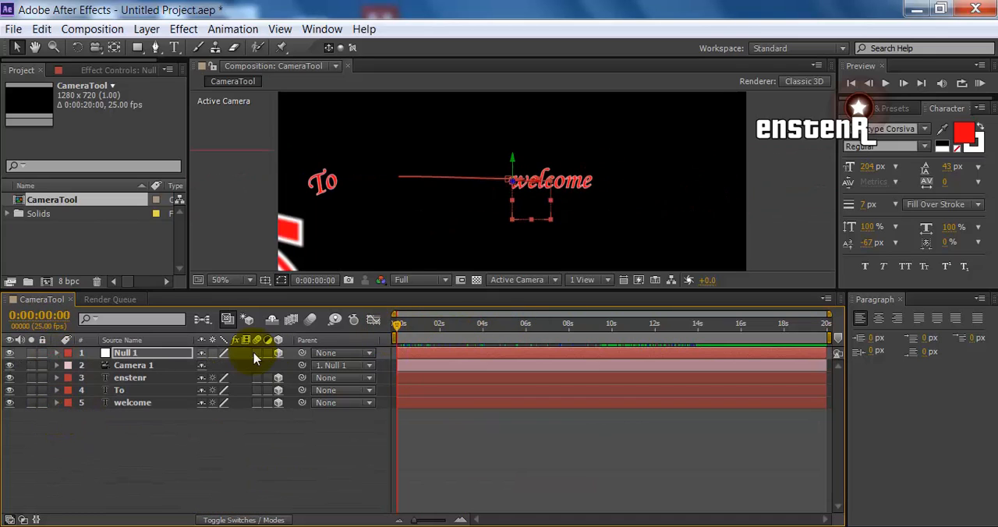
click(980, 82)
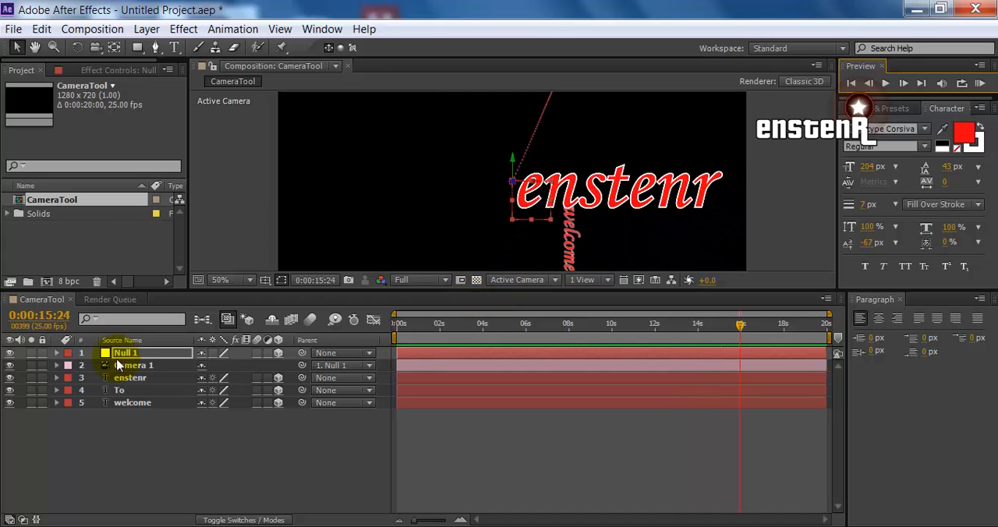
Expand Null 1 and move its Position and Orientation keyframes near 10 seconds together to just after 6 seconds
click(57, 353)
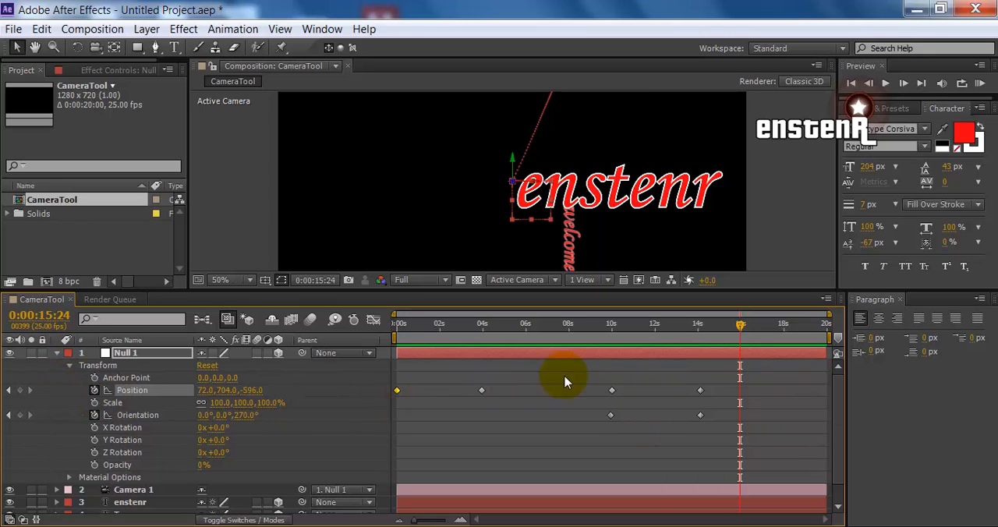
click(611, 415)
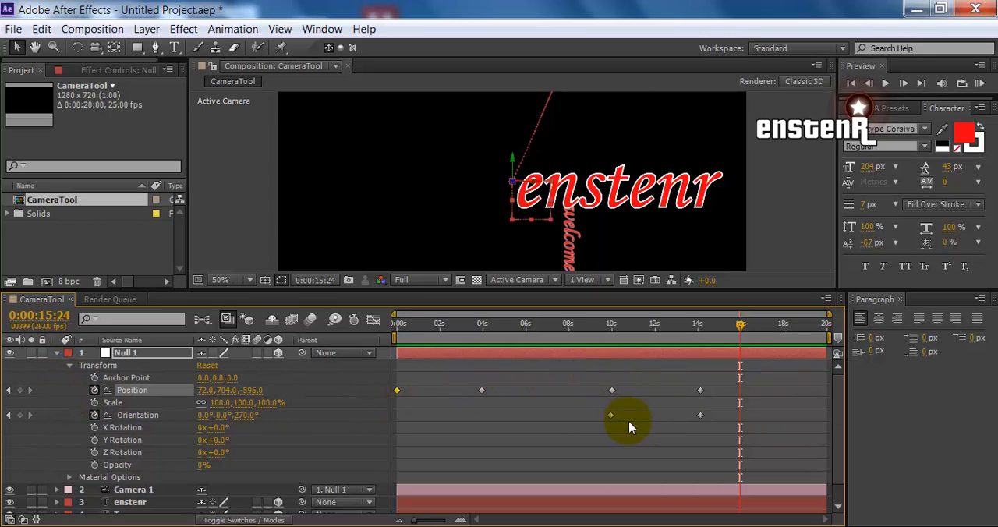
drag(630, 427, 594, 372)
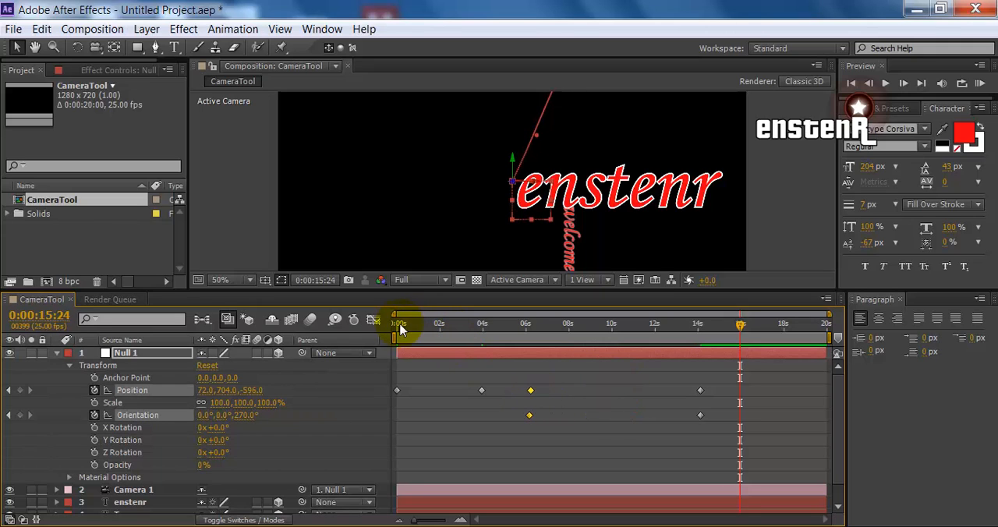
Review the opening move to 0:00:03:14, then shift Null 1's last Position and Orientation keyframes to just before 8 seconds
drag(400, 325, 475, 357)
drag(733, 446, 677, 382)
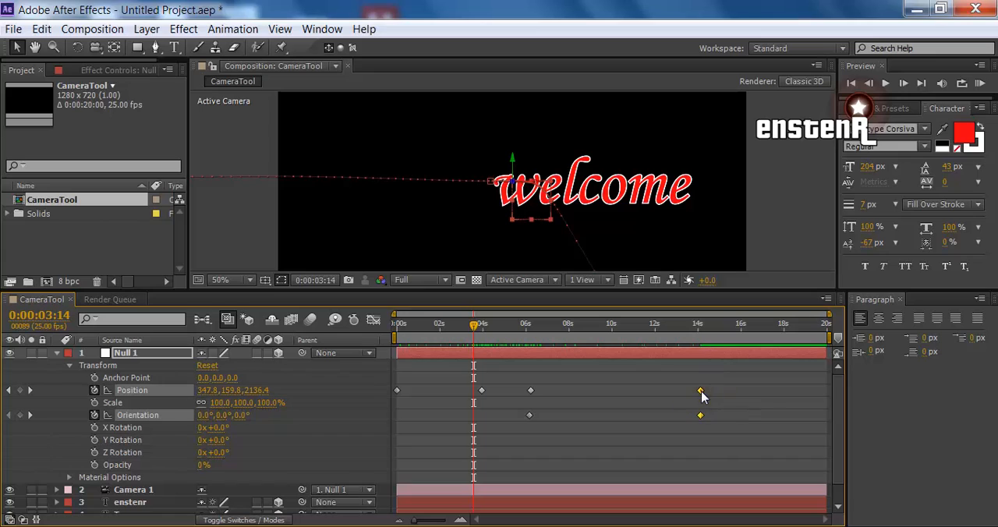
drag(586, 390, 564, 391)
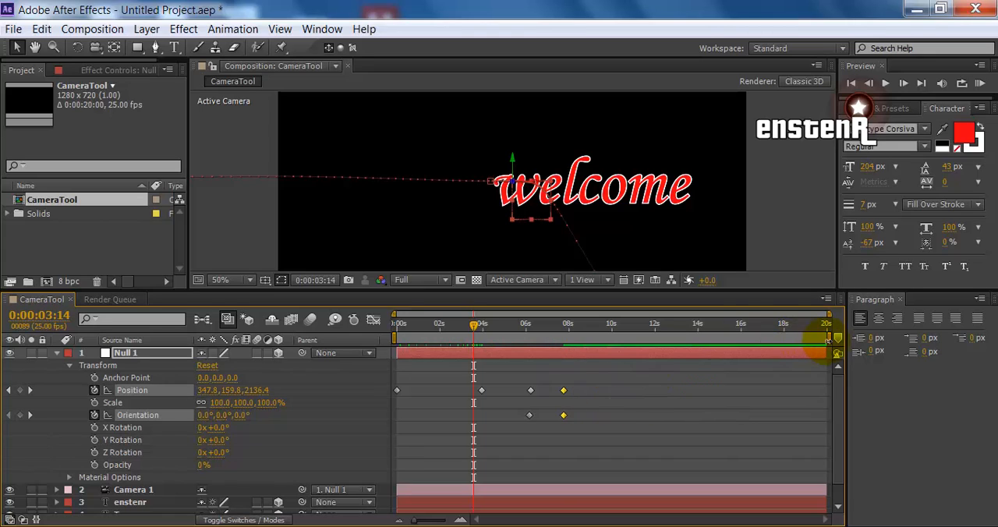
Shorten the work area to end just after 8 seconds and trim the composition to it
drag(828, 340, 579, 337)
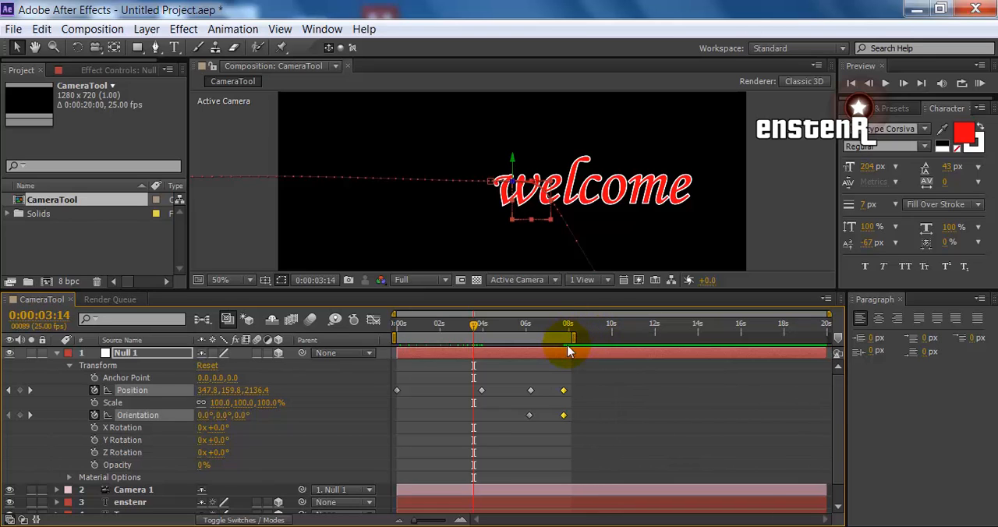
right_click(564, 342)
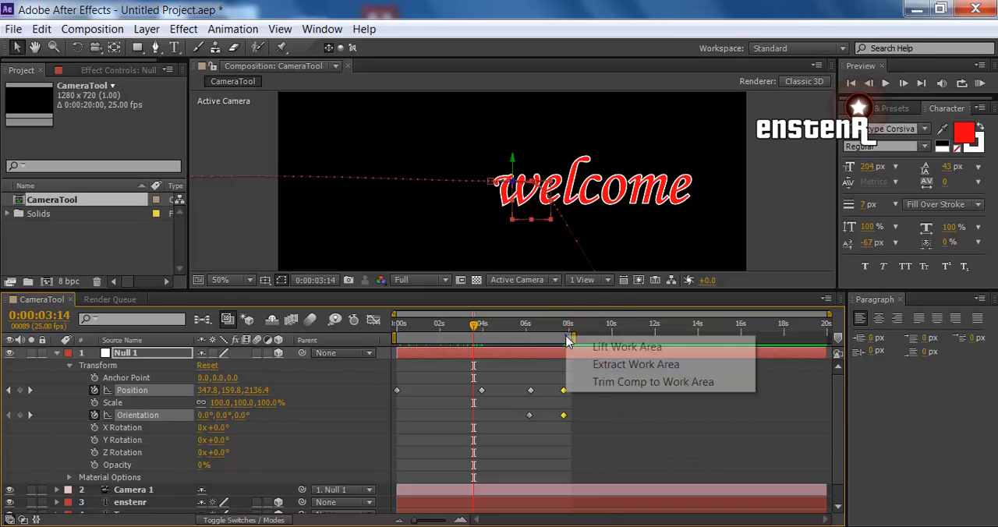
click(608, 383)
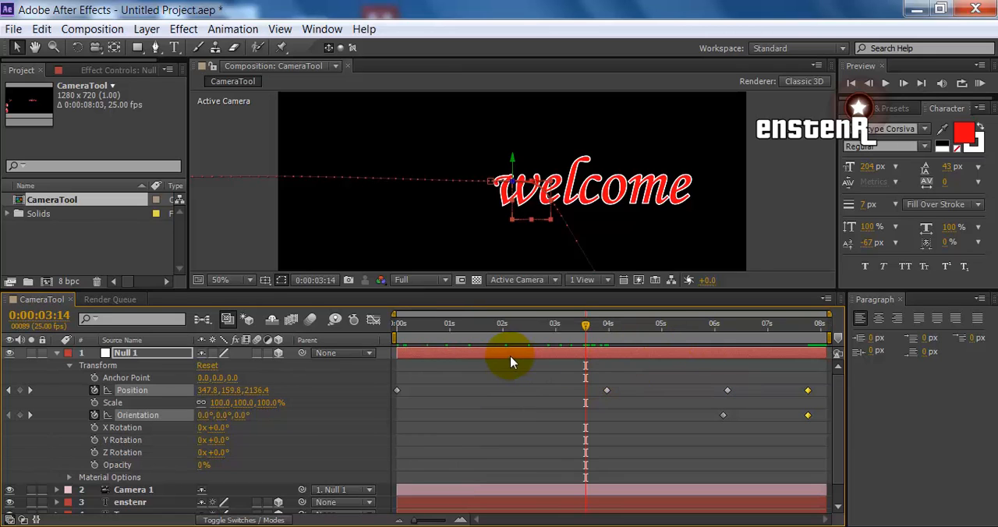
Check the frame size, frame rate and duration in the CameraTool composition's settings and leave them as they are
right_click(34, 201)
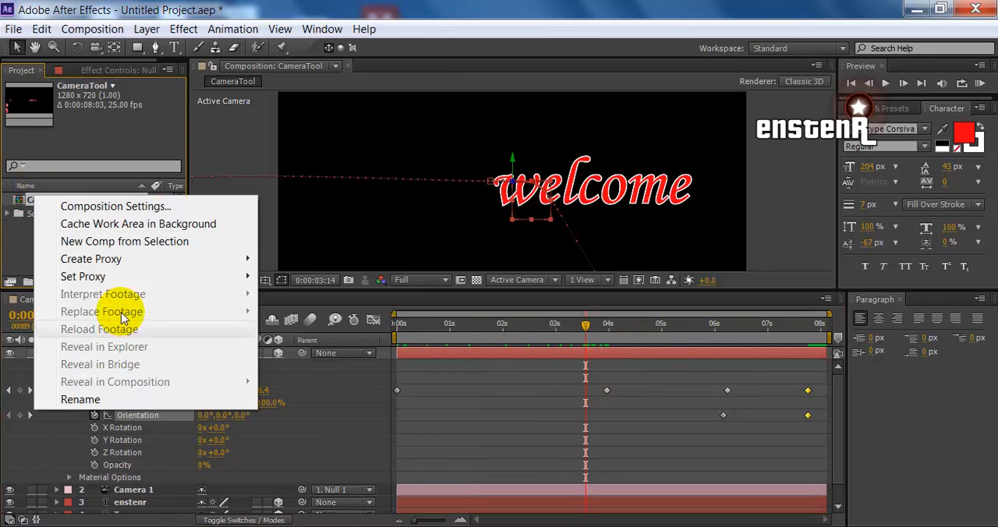
click(101, 209)
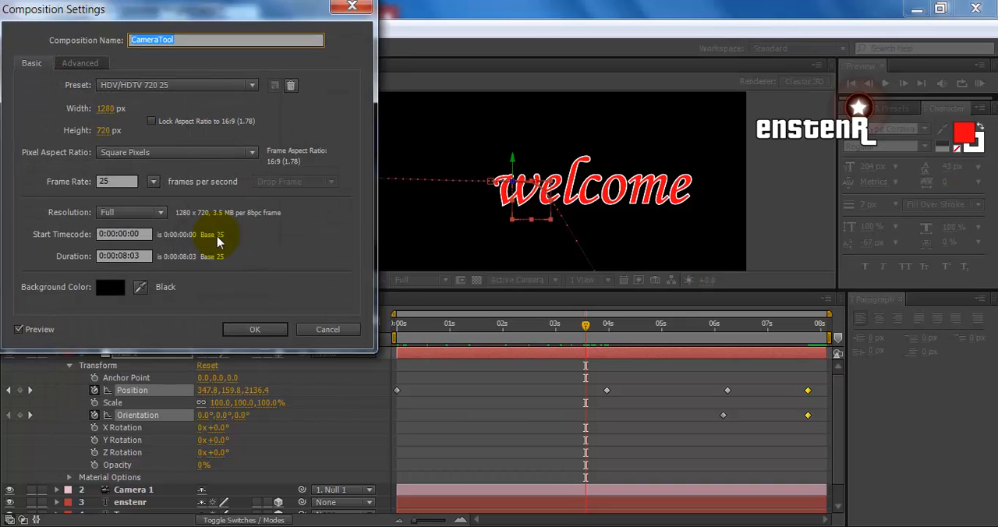
click(358, 9)
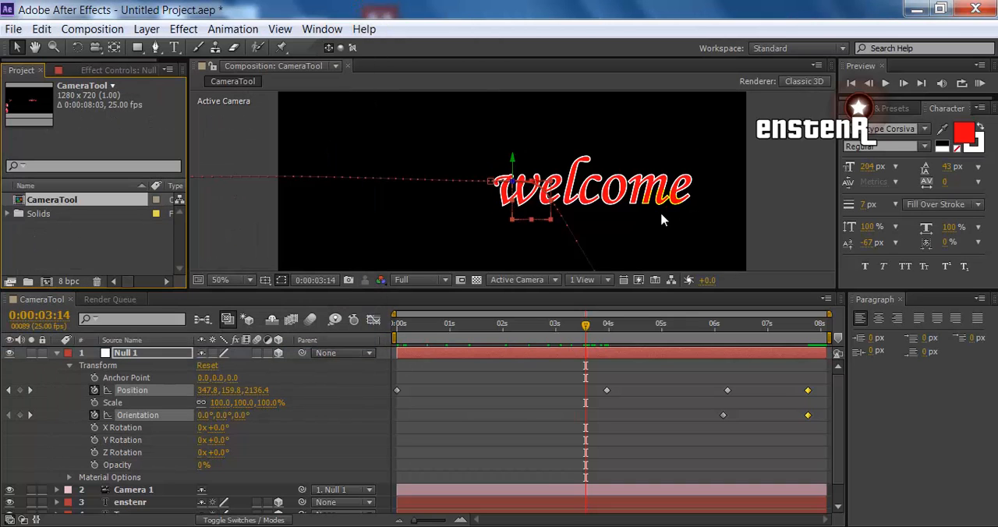
Play a RAM preview of the trimmed animation, stopping at 0:00:01:15, and collapse and deselect the Null 1 layer
click(979, 84)
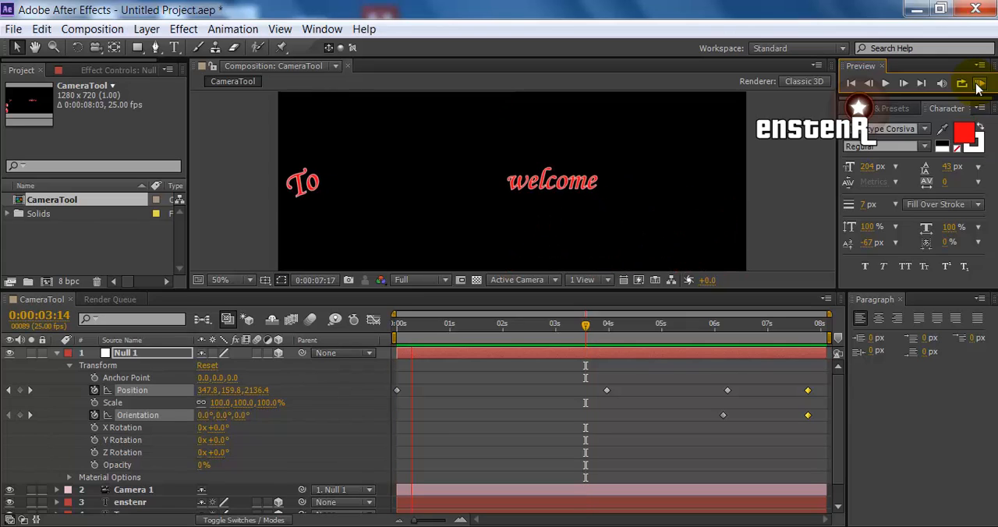
click(978, 83)
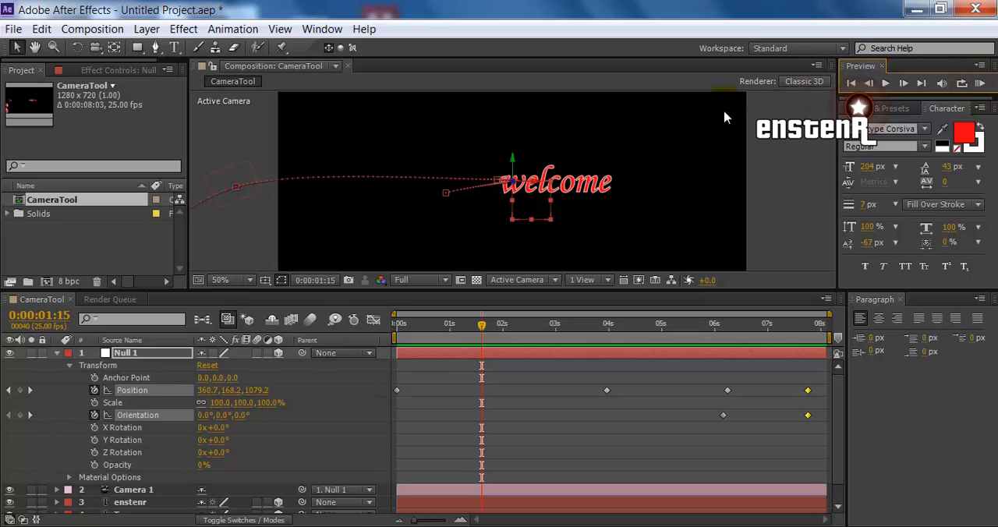
click(61, 355)
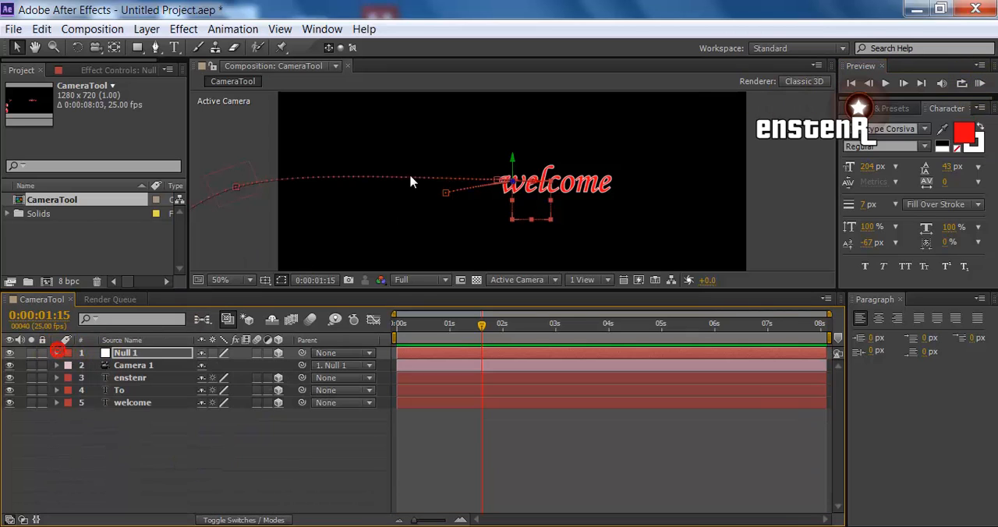
click(275, 463)
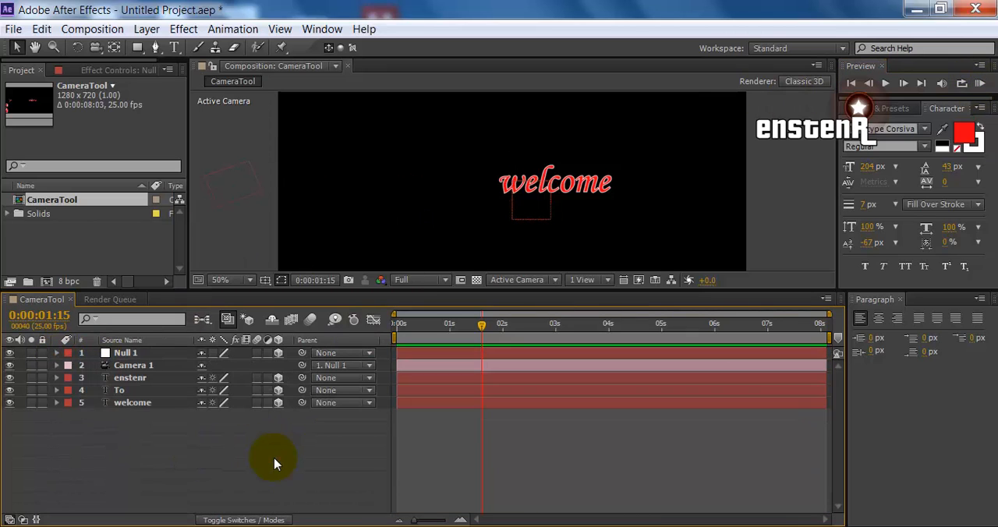
key(ctrl+s)
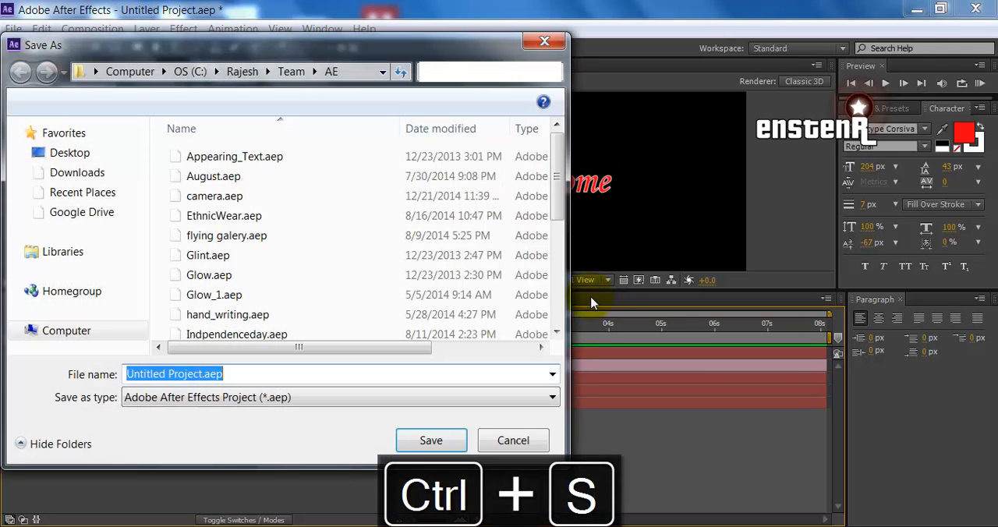
click(514, 441)
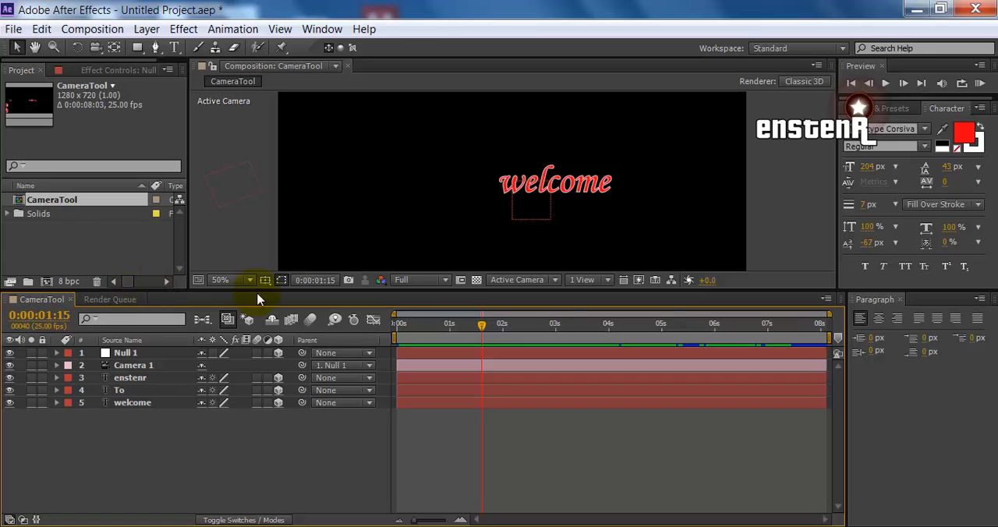
click(101, 301)
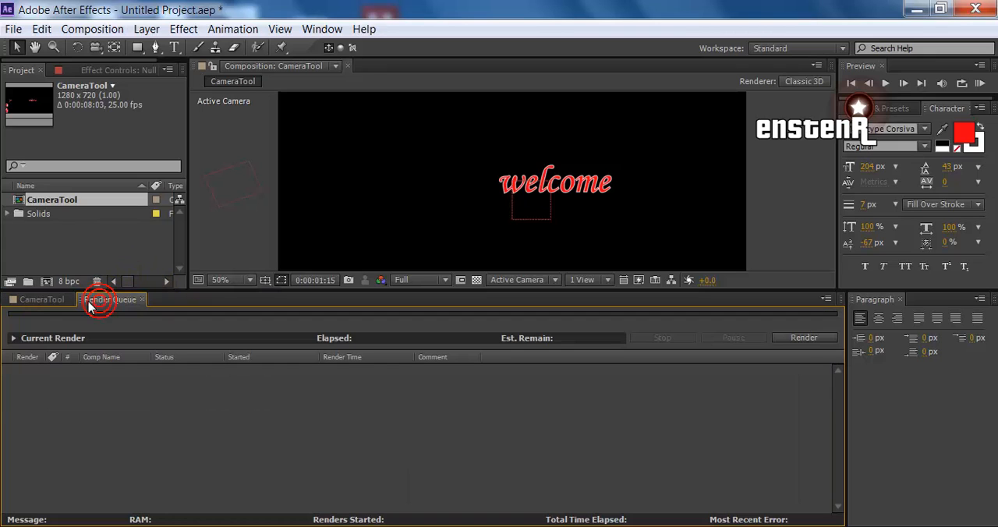
click(43, 300)
Add the CameraTool composition to the render queue
click(13, 29)
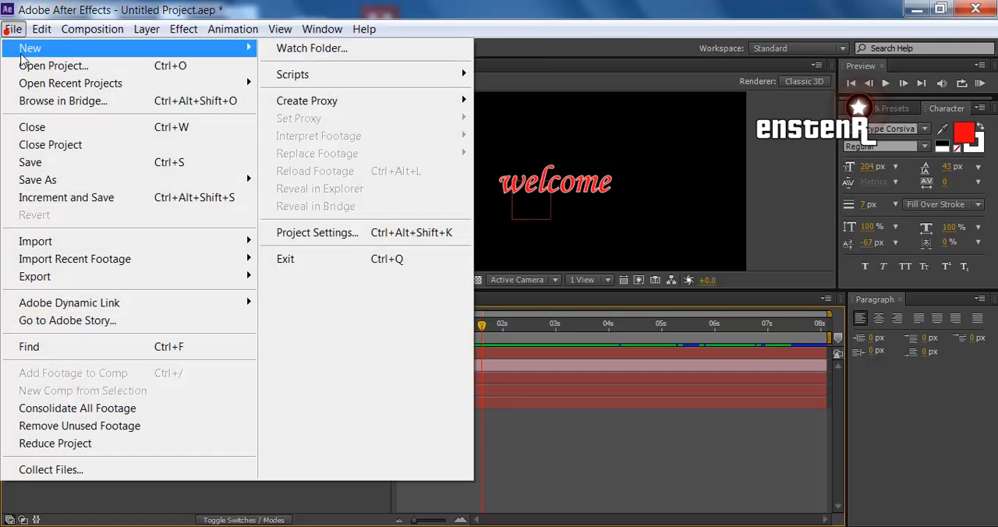
mouse_move(42, 32)
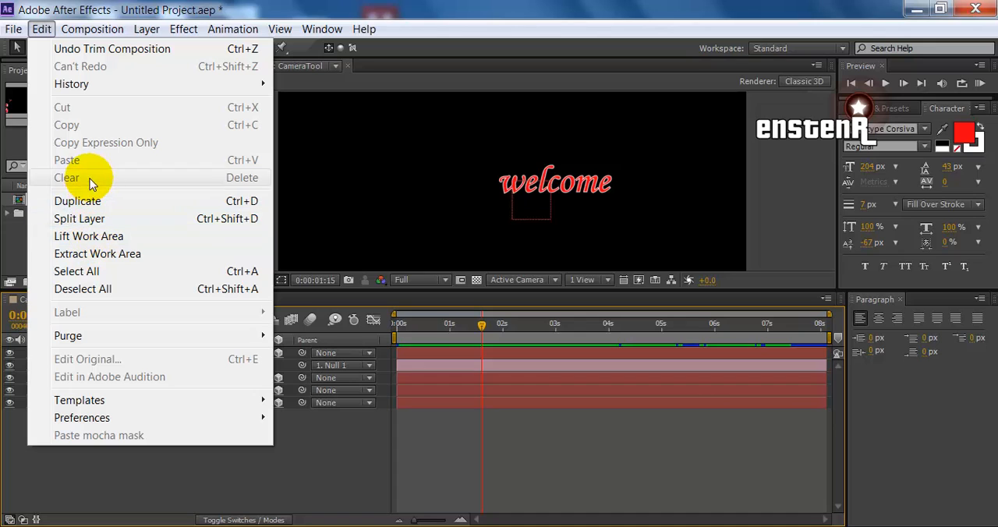
mouse_move(83, 31)
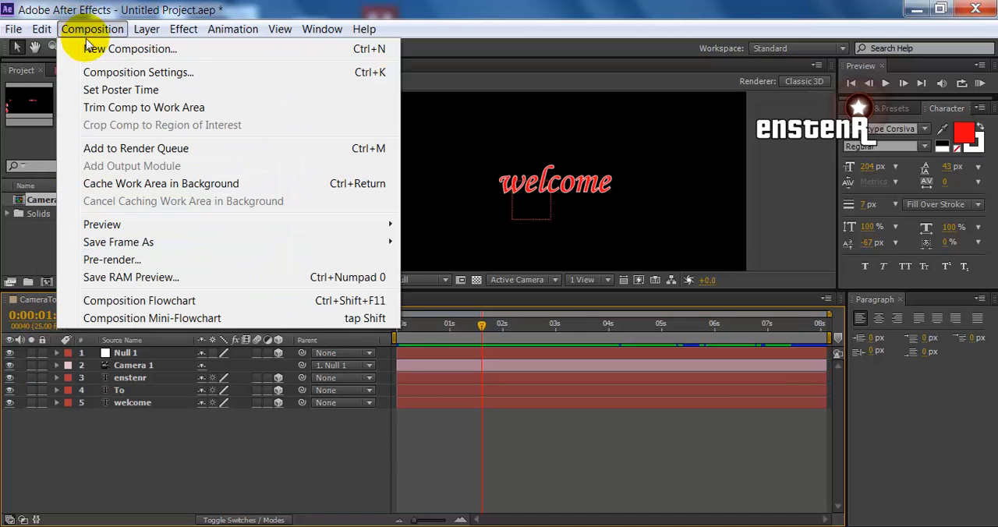
click(333, 155)
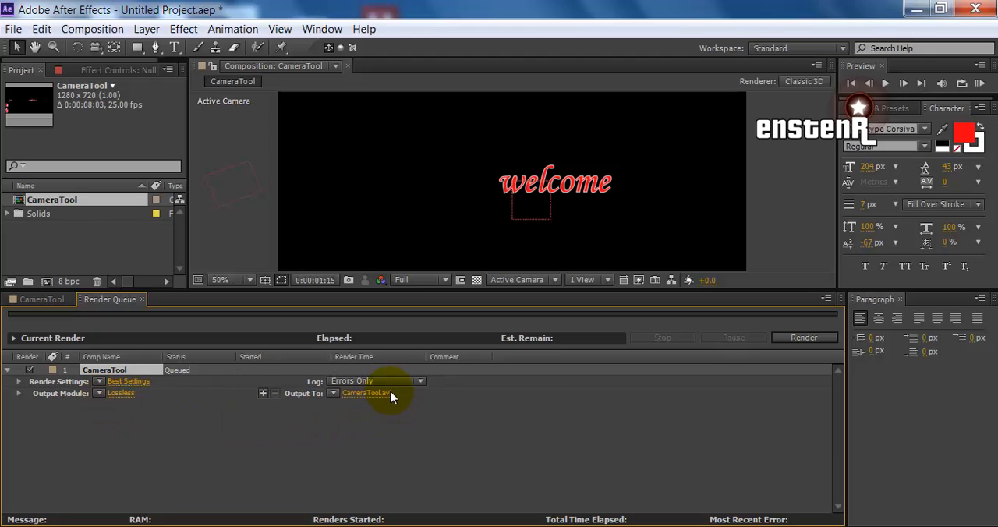
Set the queued composition's output module to H.264 and start rendering it to CameraTool.mp4
click(99, 394)
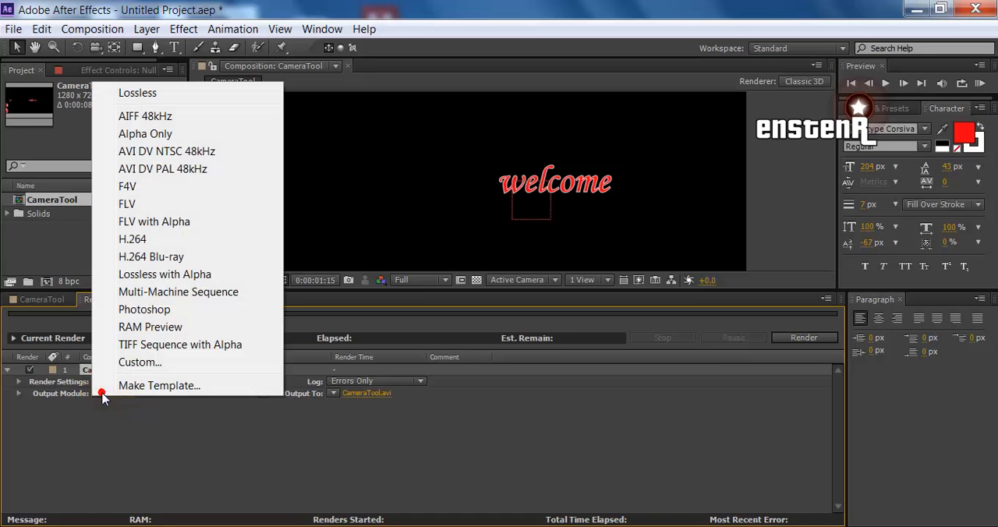
click(161, 240)
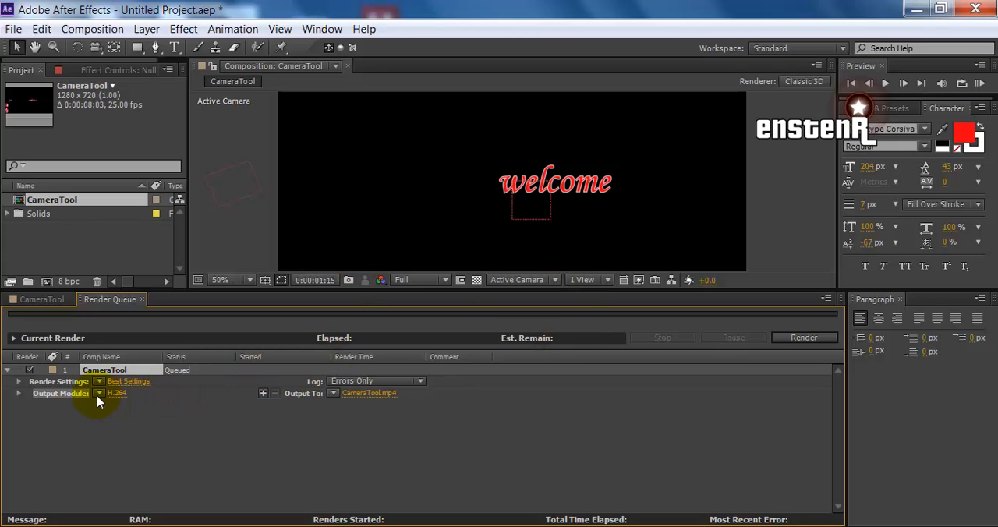
click(18, 393)
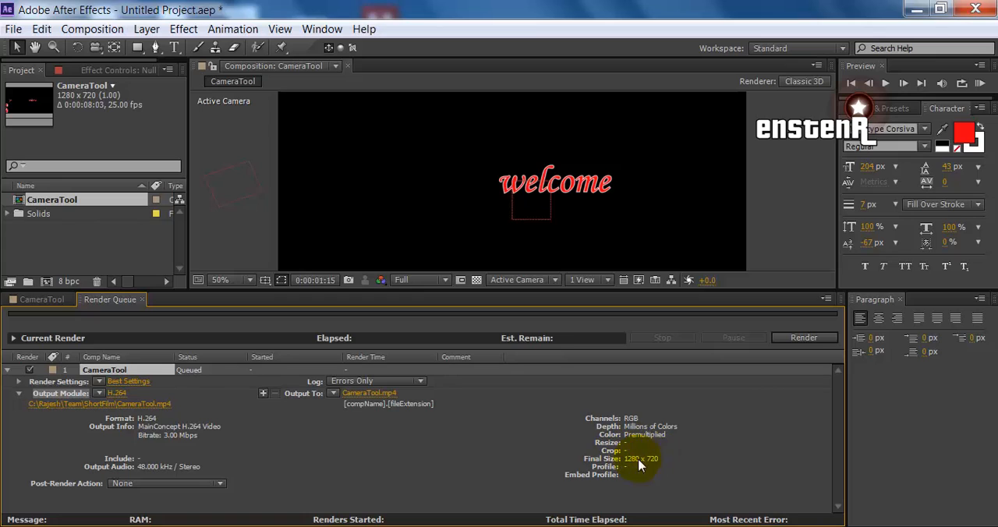
click(19, 393)
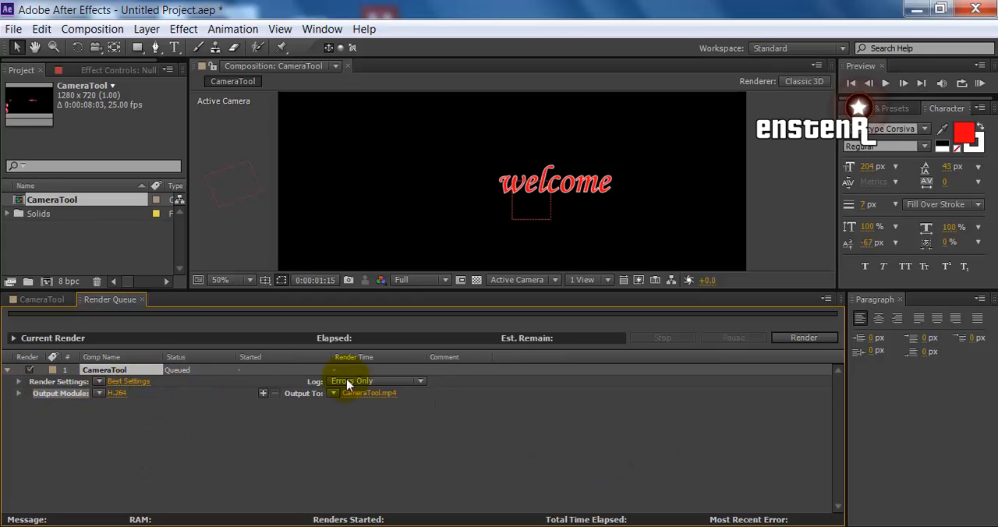
click(805, 338)
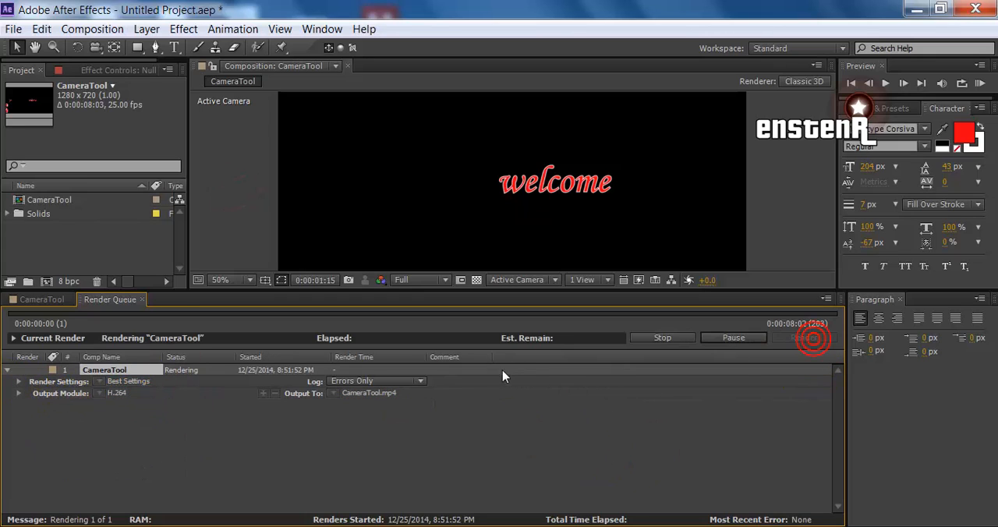